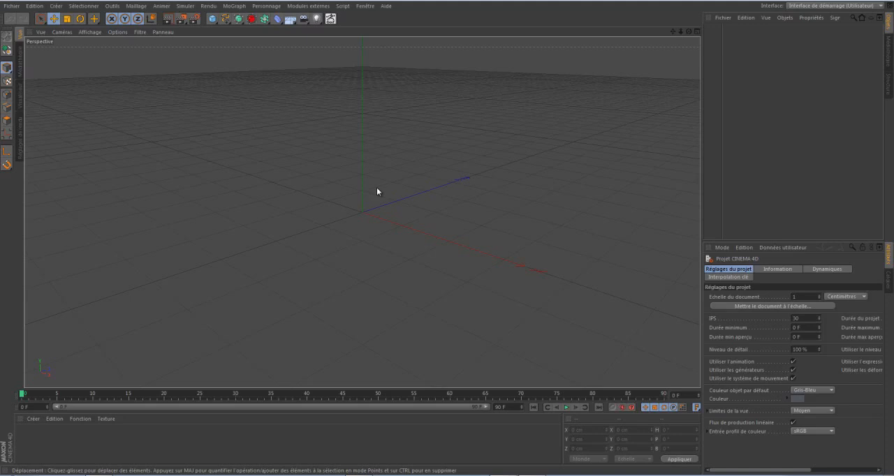
Add a floor (Sol) object to the scene and apply a new default material to it.
left_click(291, 22)
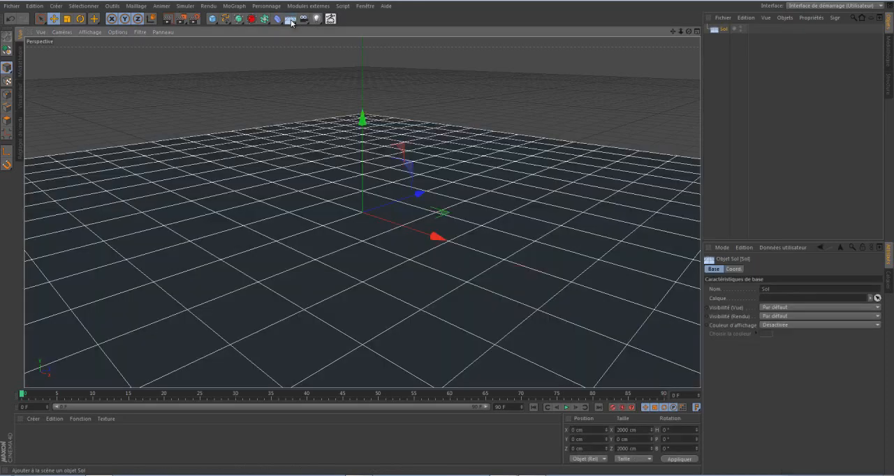
double_click(75, 440)
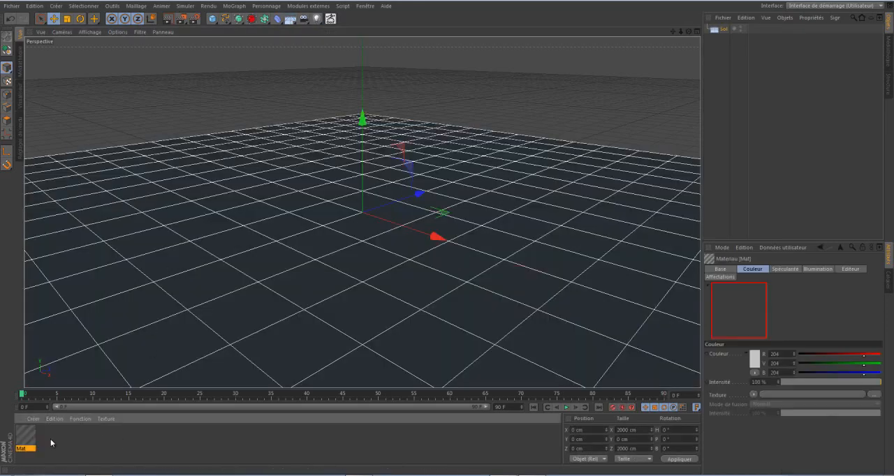
mouse_move(231, 245)
left_mouse_down()
mouse_move(237, 231)
mouse_move(227, 254)
mouse_move(227, 247)
left_mouse_up()
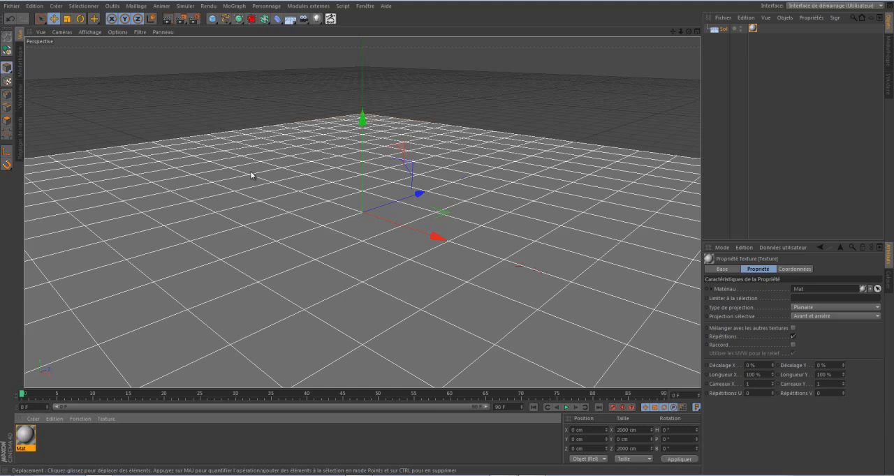
Add a sky (Ciel) object and apply the HDRI 011 material from the Prime preset library to it.
left_click(290, 21)
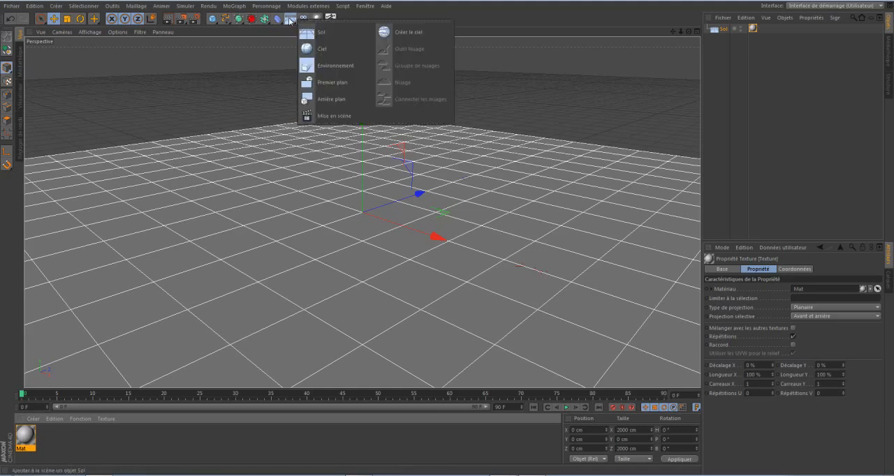
left_click(320, 50)
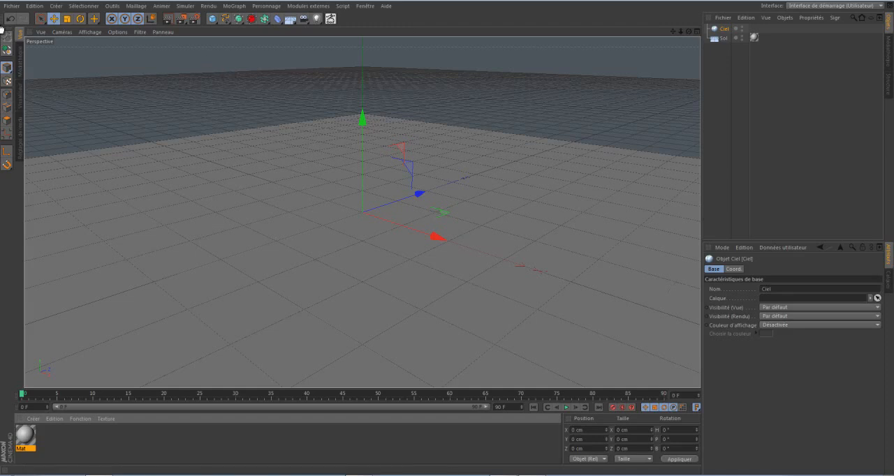
left_click(21, 70)
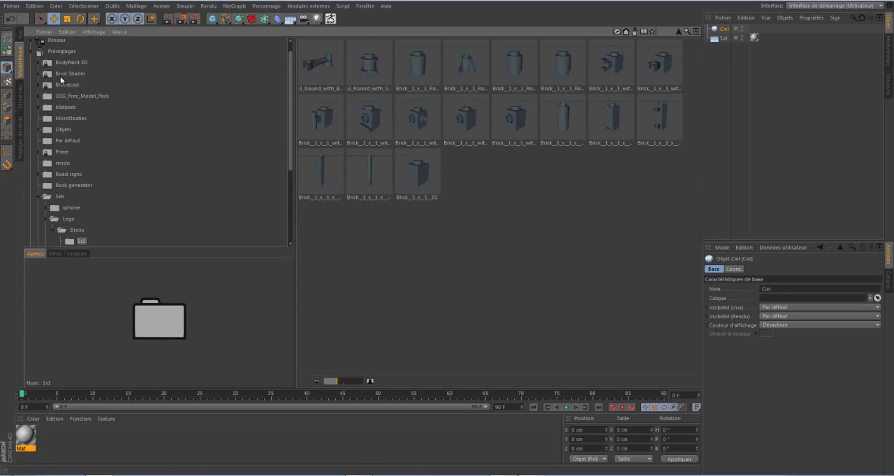
left_click(61, 153)
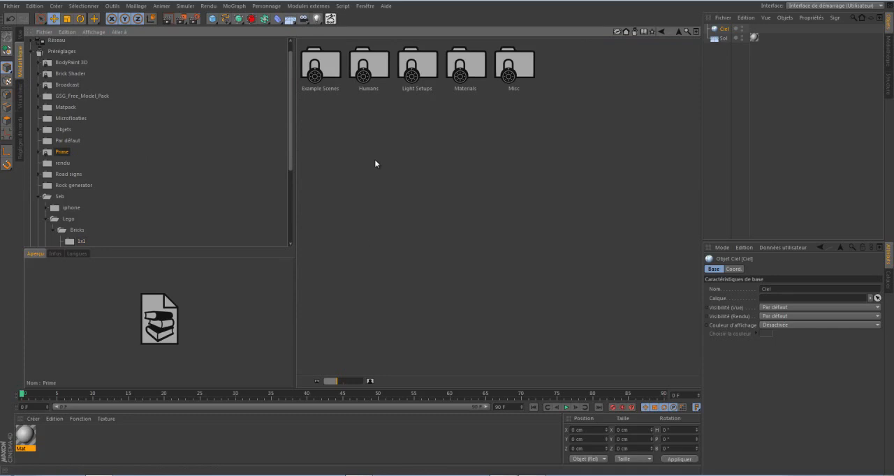
double_click(472, 65)
double_click(412, 70)
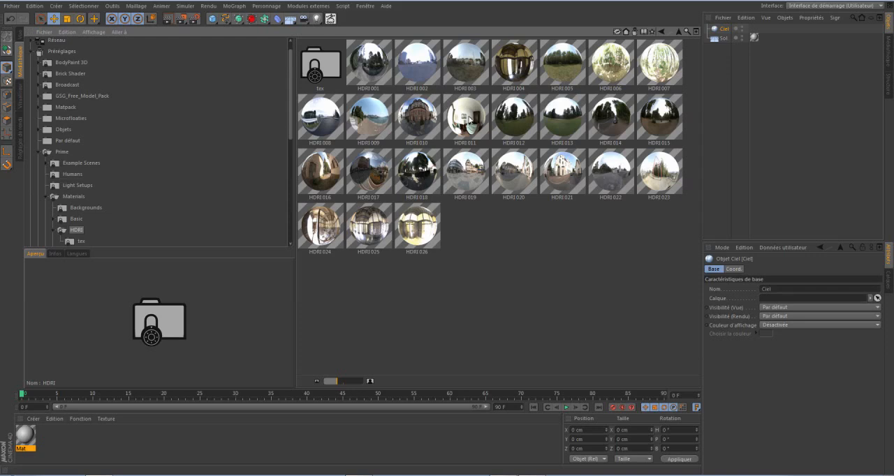
left_click_drag(471, 125, 726, 32)
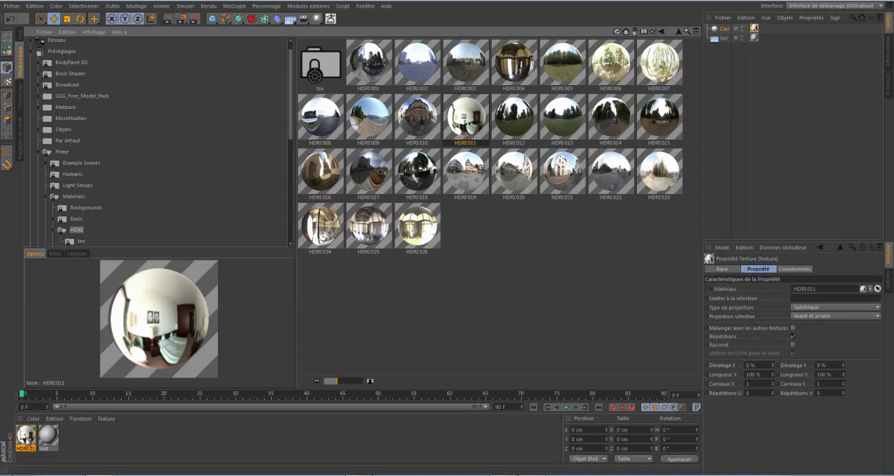
left_click(20, 35)
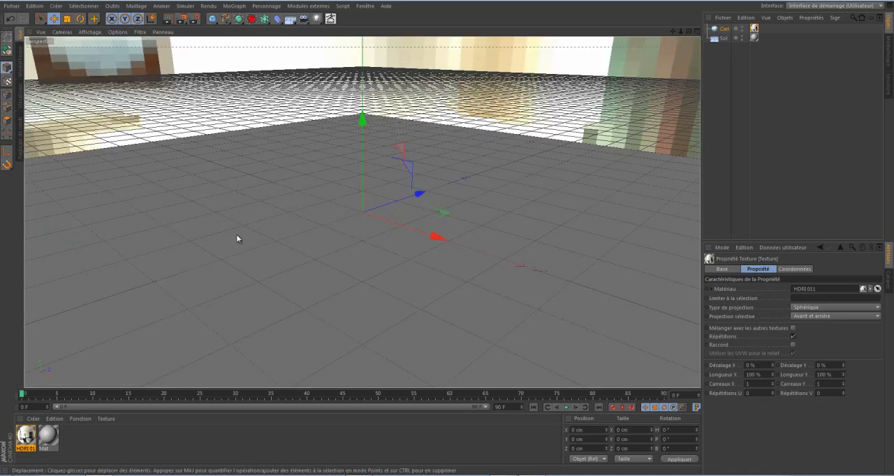
Add a cube and set its Y position to 100 cm.
left_click(212, 19)
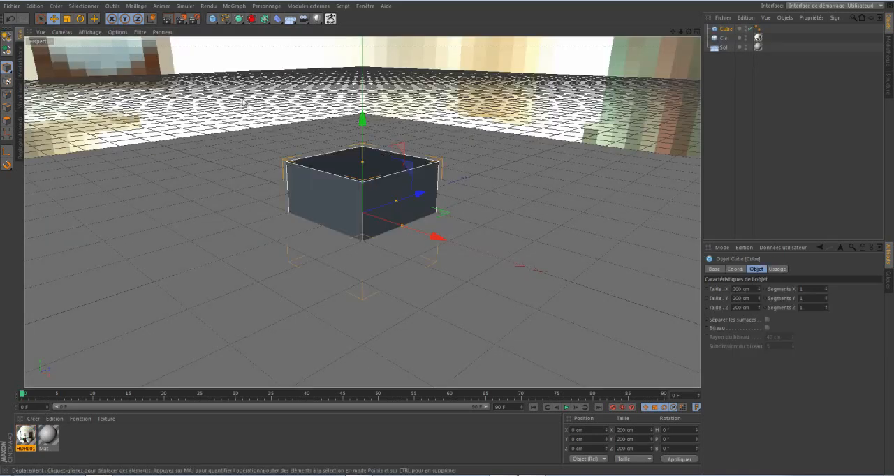
left_click(578, 439)
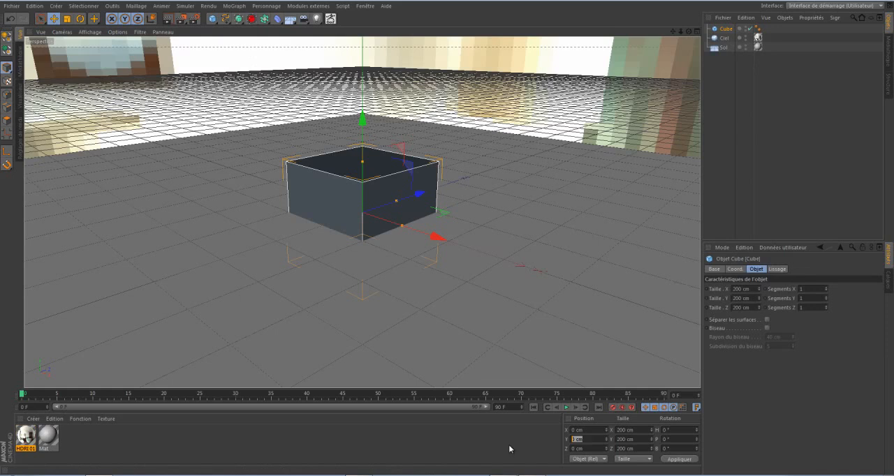
type("100")
key("Return")
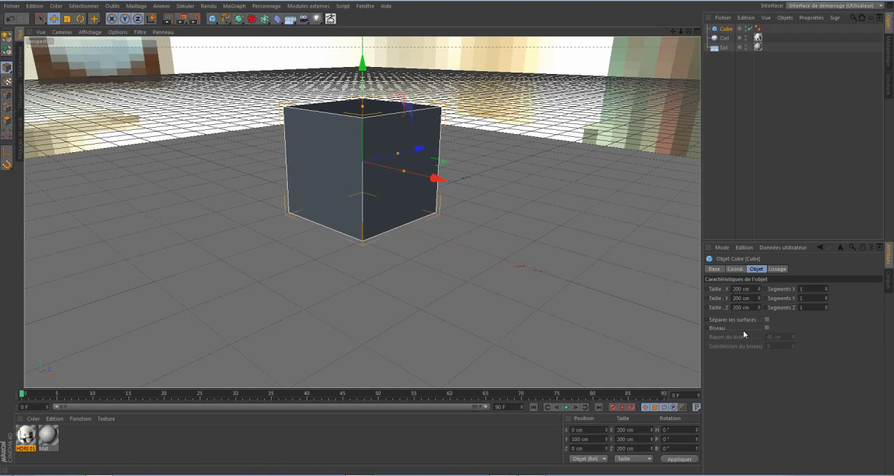
Enable the bevel (Biseau) on the cube and reduce its bevel radius to 2 cm.
left_click(767, 327)
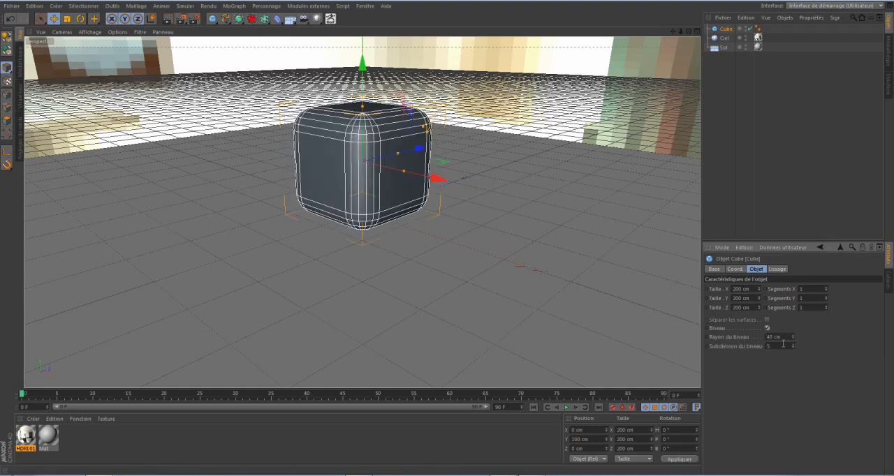
left_click_drag(794, 339, 793, 339)
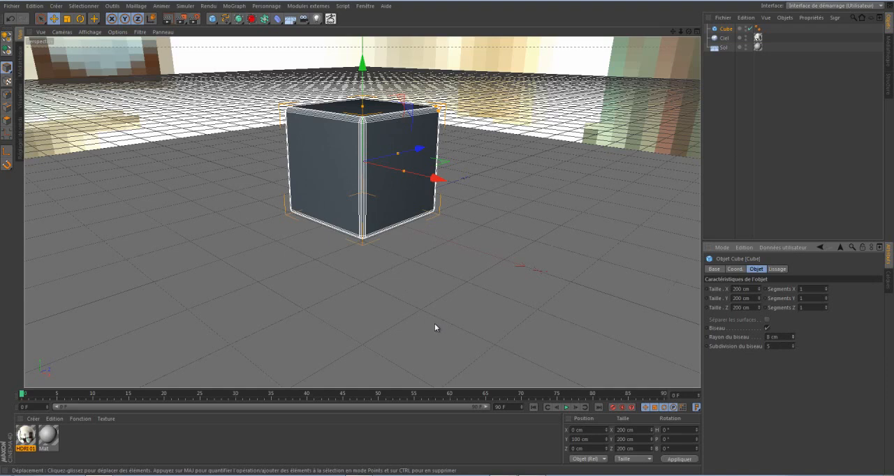
left_click_drag(793, 339, 794, 339)
left_click(794, 336)
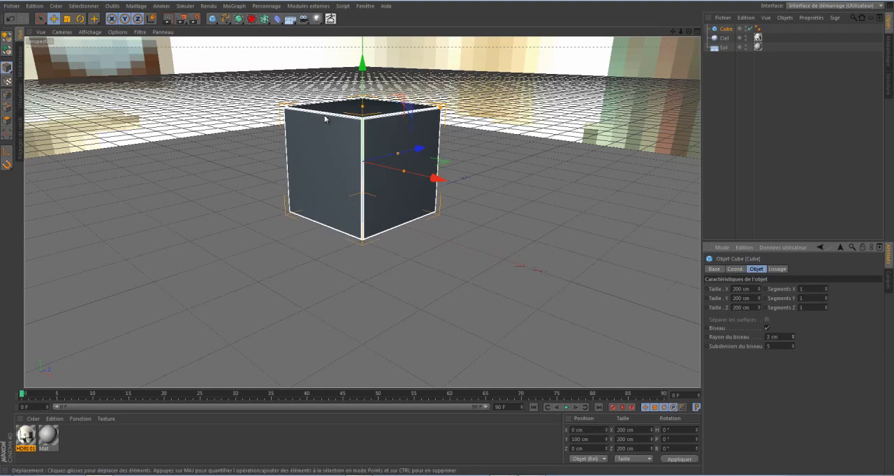
Add a sphere, set its Y position to 100 cm and move it to about -285 cm on Z, beside the cube.
left_click(212, 18)
left_click(433, 52)
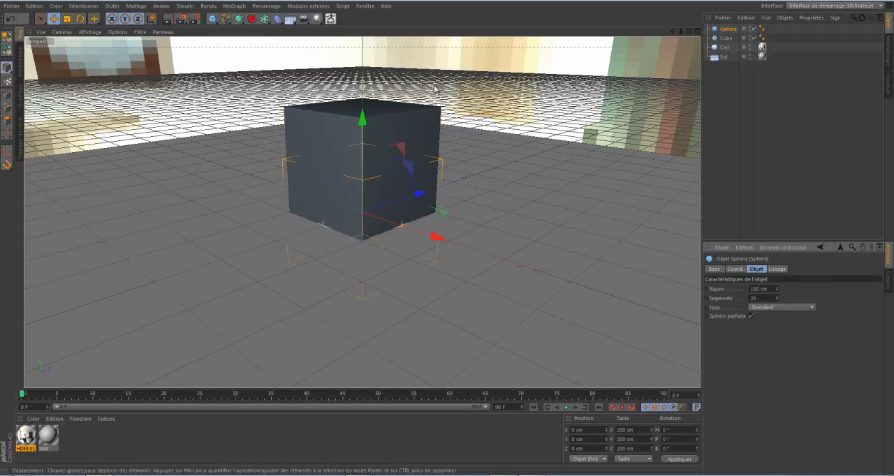
left_click(577, 439)
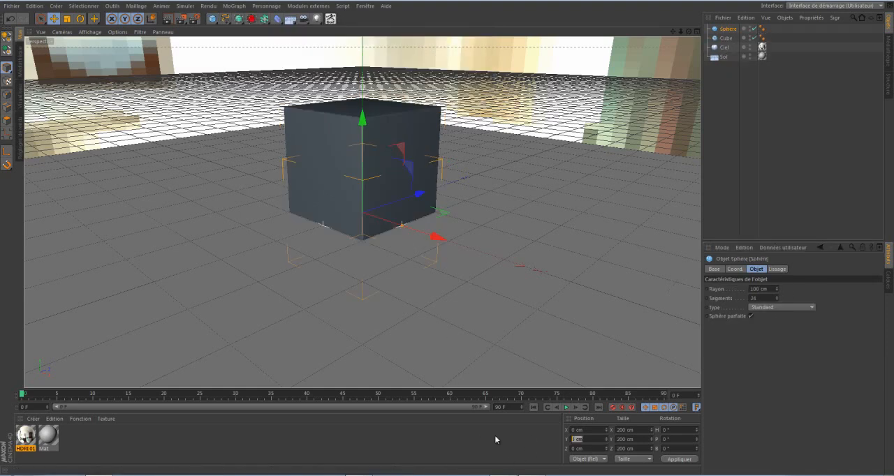
type("100")
key("Return")
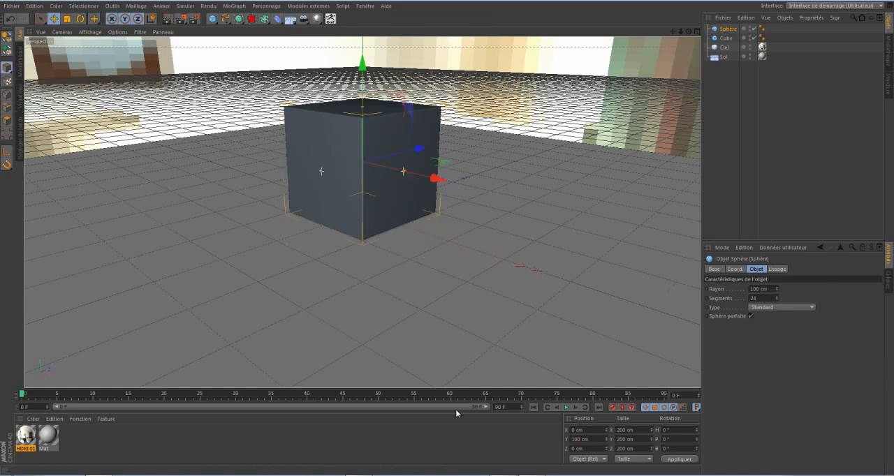
left_click_drag(413, 147, 299, 186)
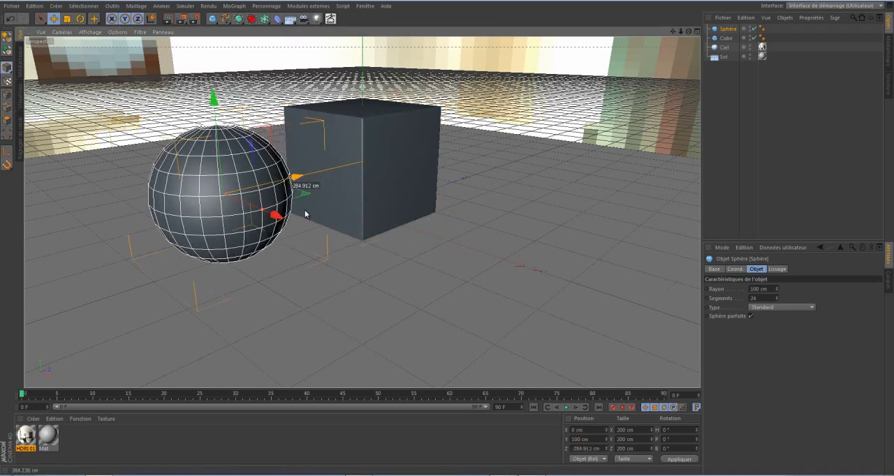
Add an omni light and place it high in front of the objects, at about X 1278, Y 984, Z -594 cm.
left_click_drag(673, 31, 652, 74)
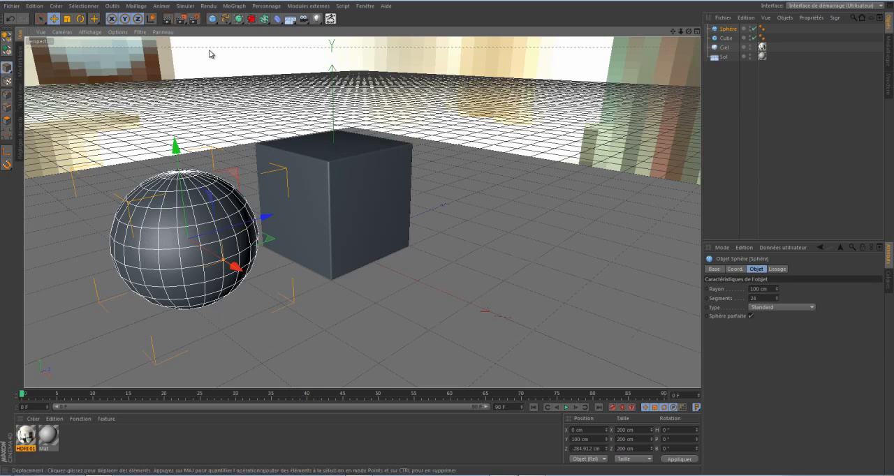
left_click(316, 18)
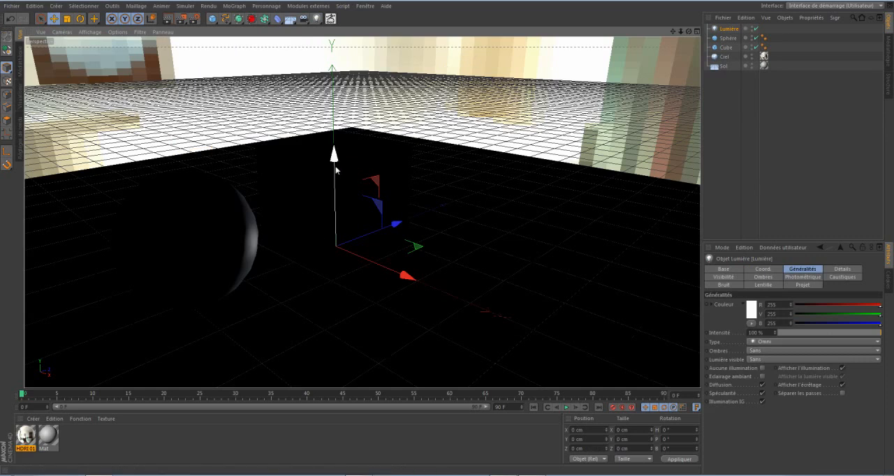
left_click_drag(334, 155, 301, 57)
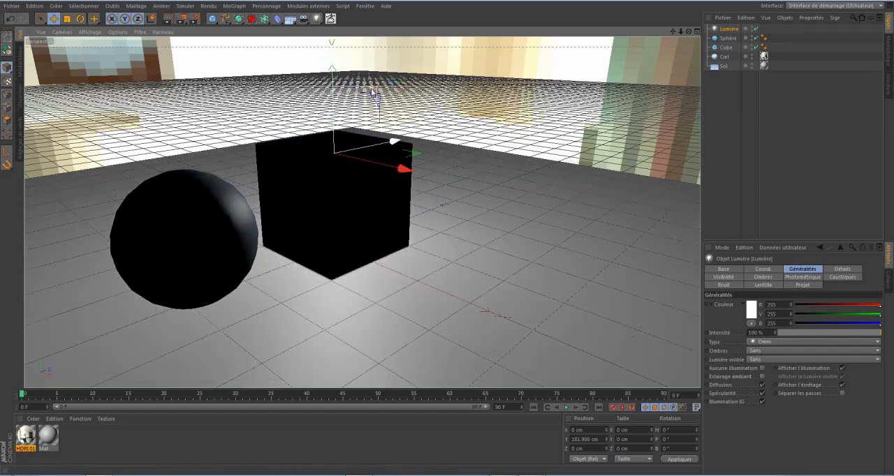
left_click_drag(378, 92, 448, 236)
left_click(697, 31)
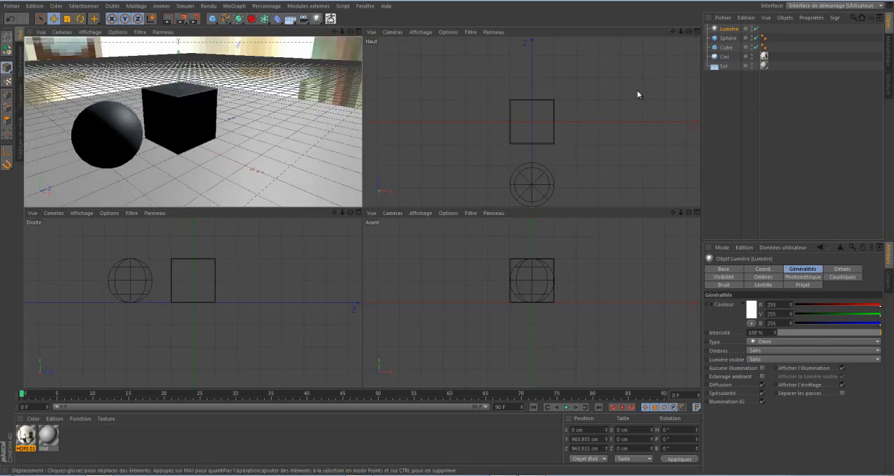
scroll(594, 127, "down", 6)
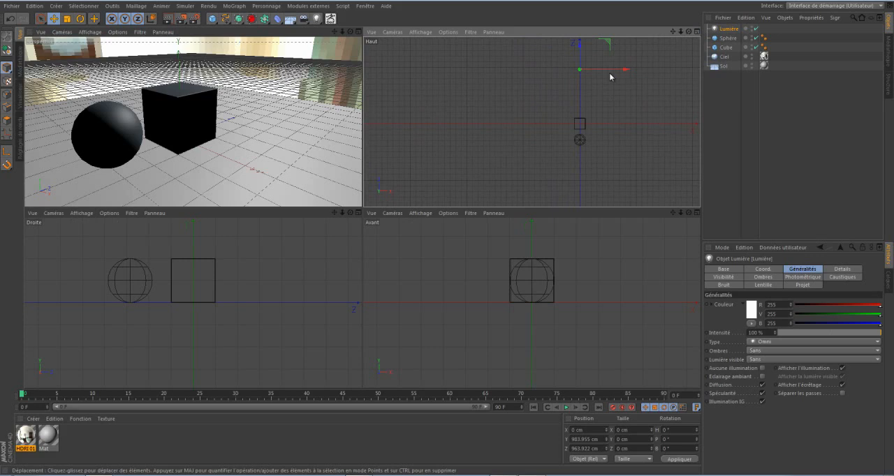
mouse_move(621, 69)
left_mouse_down()
mouse_move(687, 61)
mouse_move(445, 232)
mouse_move(652, 64)
mouse_move(653, 155)
left_mouse_up()
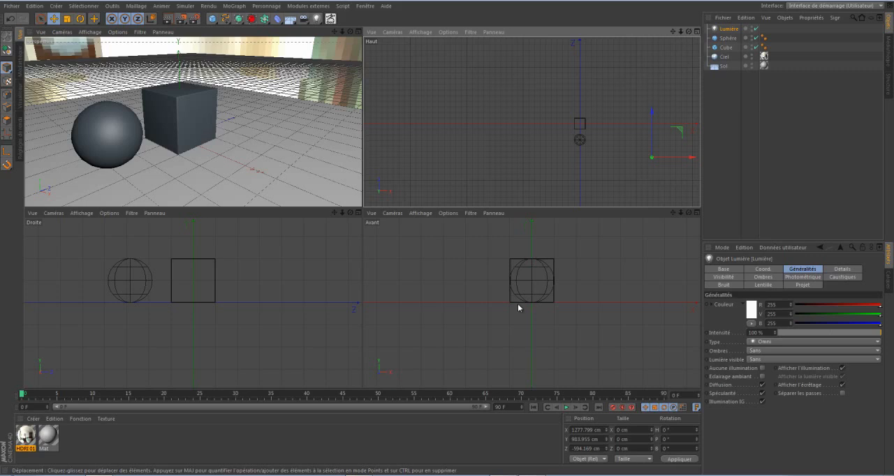
left_click(359, 32)
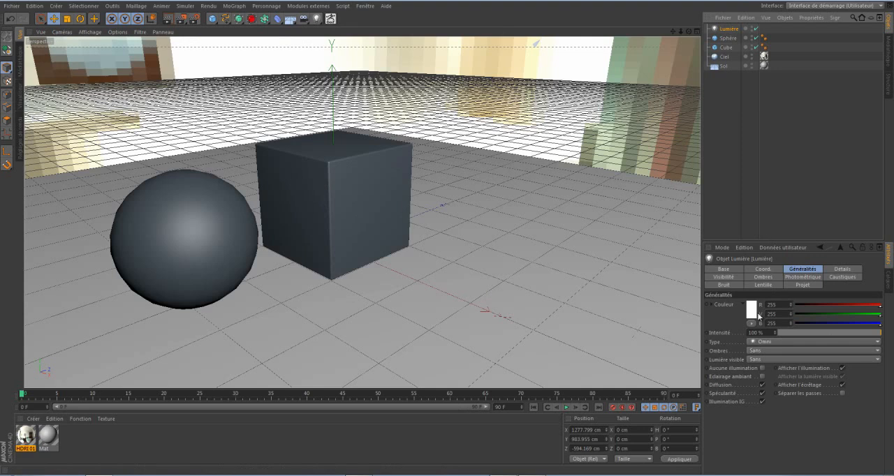
Turn off the light's Diffusion option and hide the light in the viewport.
left_click(761, 385)
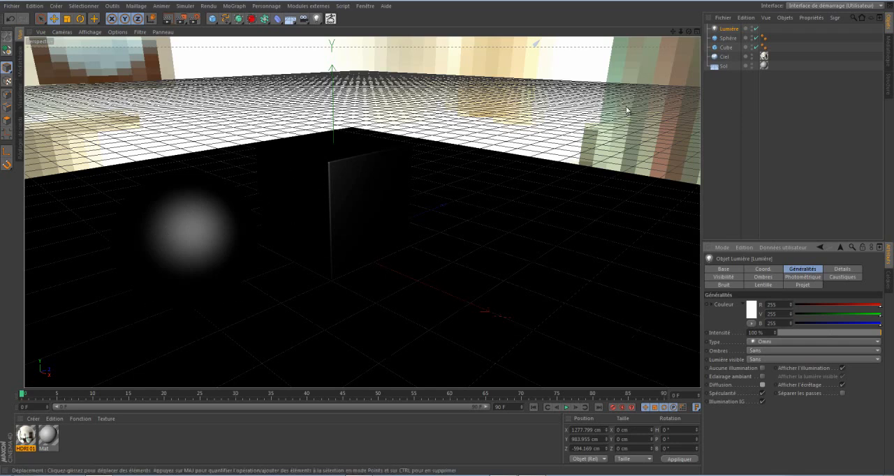
left_click(755, 29)
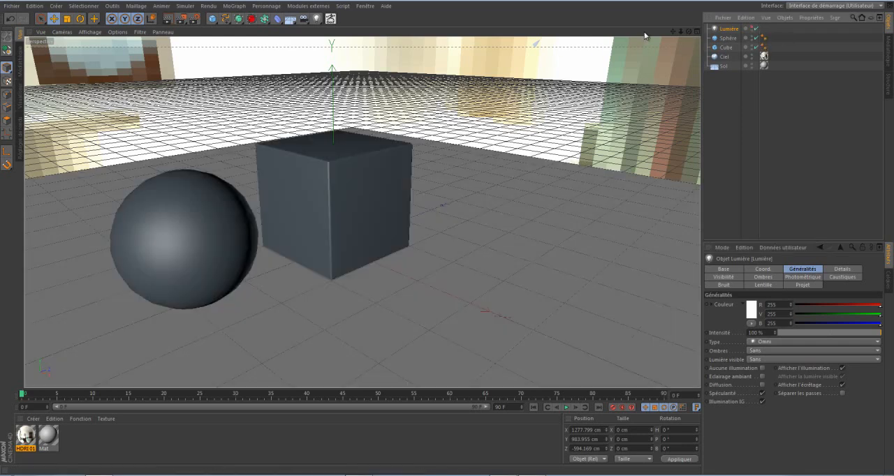
scroll(504, 131, "down", 2)
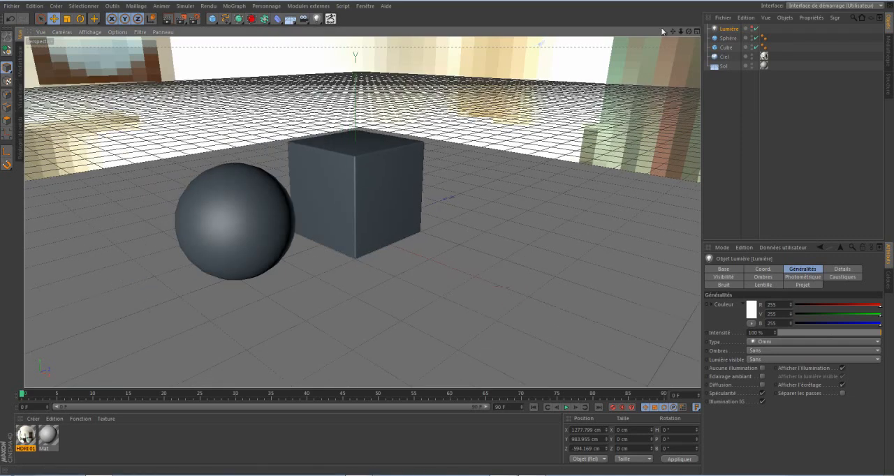
left_click_drag(673, 32, 449, 237)
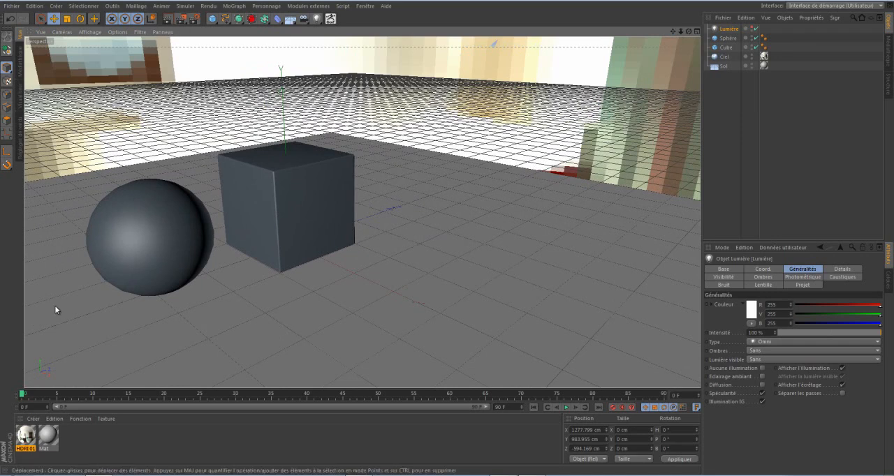
Add the Global Illumination (Illumination globale) effect to the render settings.
left_click(194, 19)
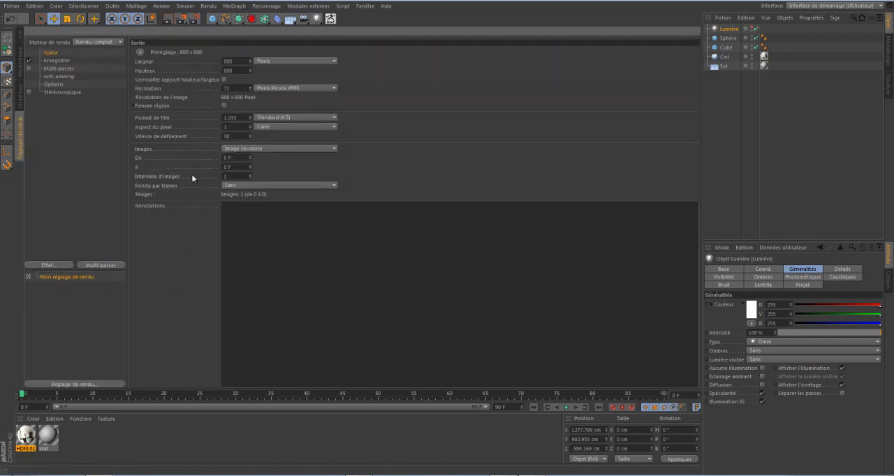
left_click(64, 268)
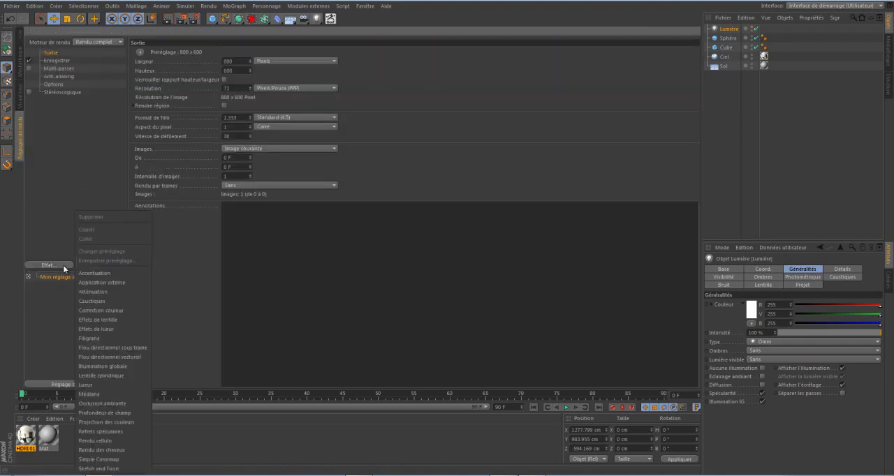
left_click(101, 366)
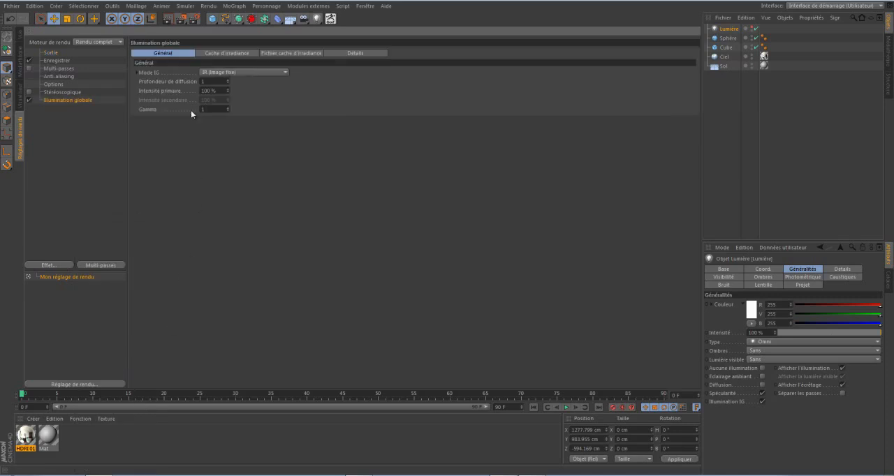
In the irradiance cache settings, set stochastic samples and record density to Basse and smoothing (Adoucissement) to Faible.
left_click(206, 54)
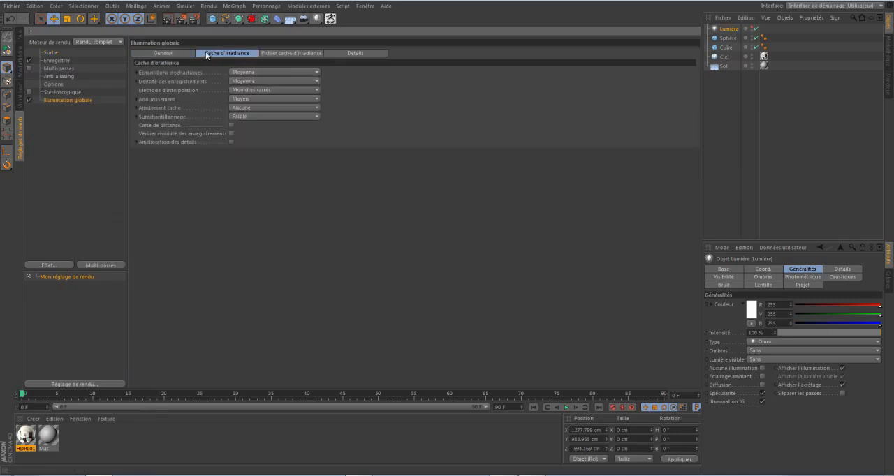
left_click(246, 75)
left_click(247, 92)
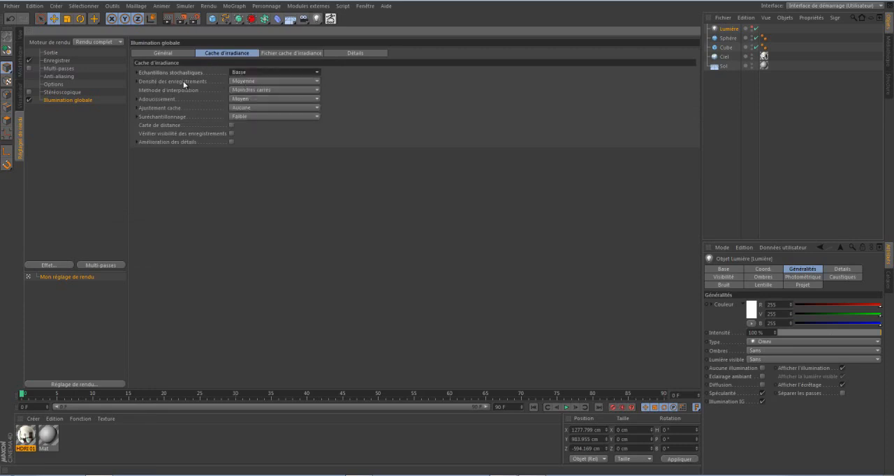
left_click(235, 83)
left_click(238, 108)
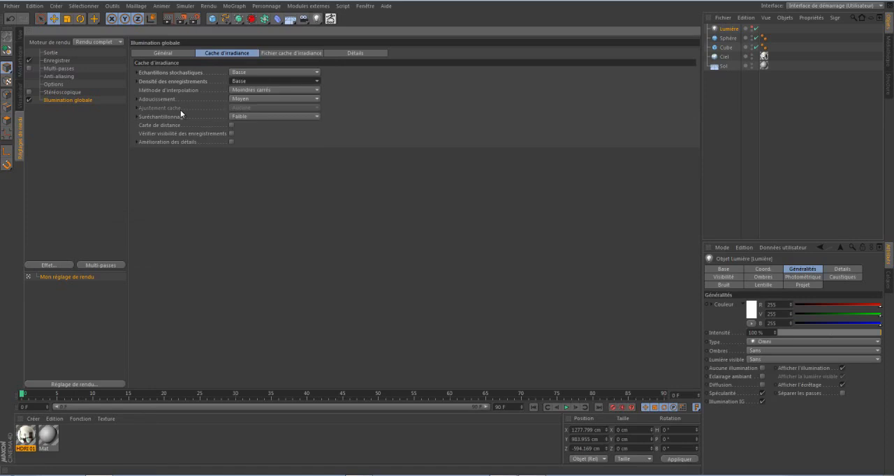
left_click(247, 99)
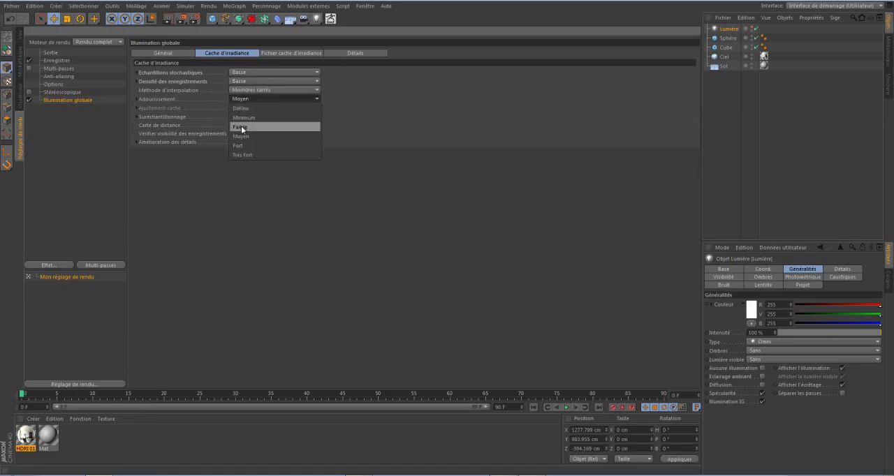
left_click(241, 127)
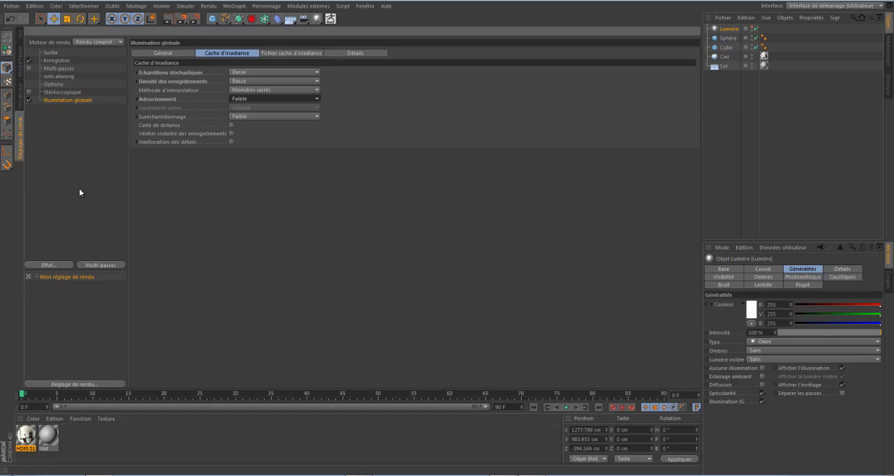
Add Ambient Occlusion (Occlusion ambiante) to the render settings and lighten its gradient's black end to a mid grey of RGB 130.
right_click(67, 137)
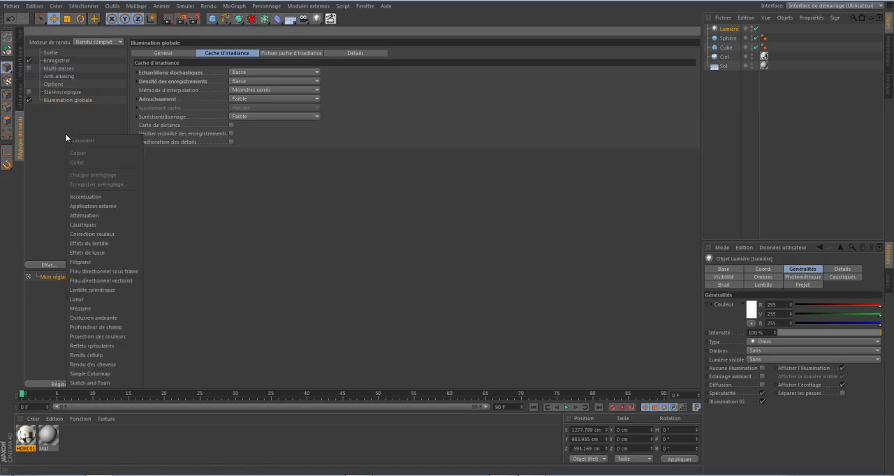
left_click(81, 319)
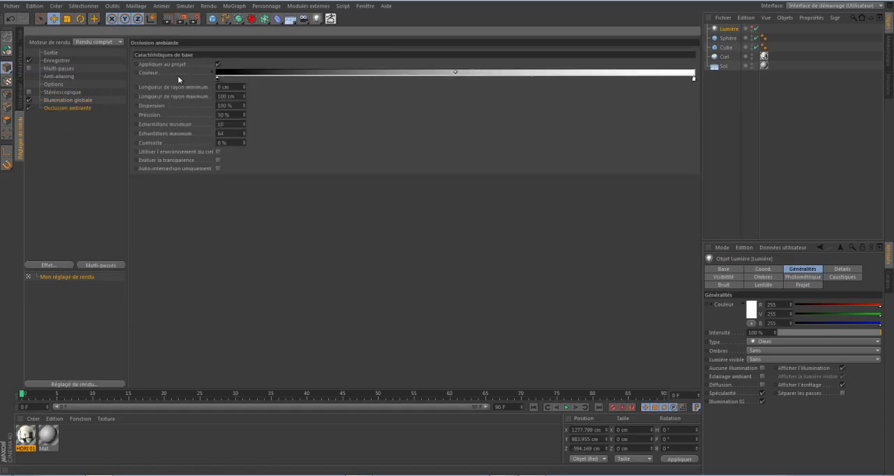
double_click(216, 80)
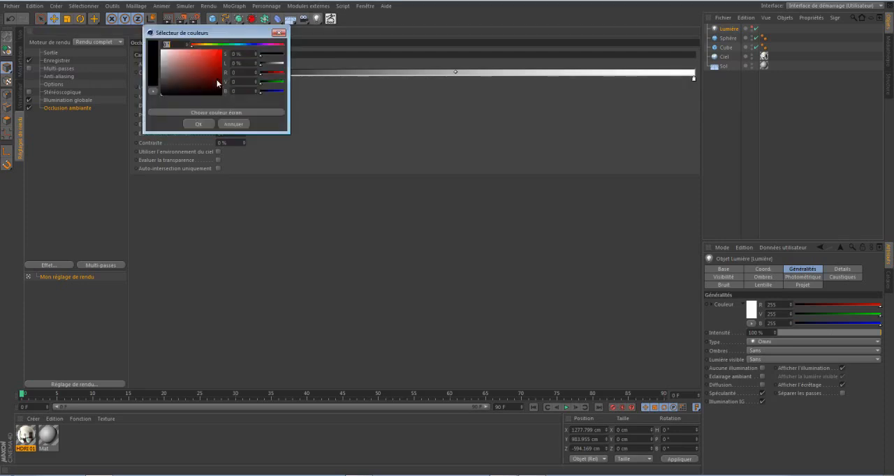
mouse_move(168, 78)
left_mouse_down()
mouse_move(158, 79)
mouse_move(162, 72)
left_mouse_up()
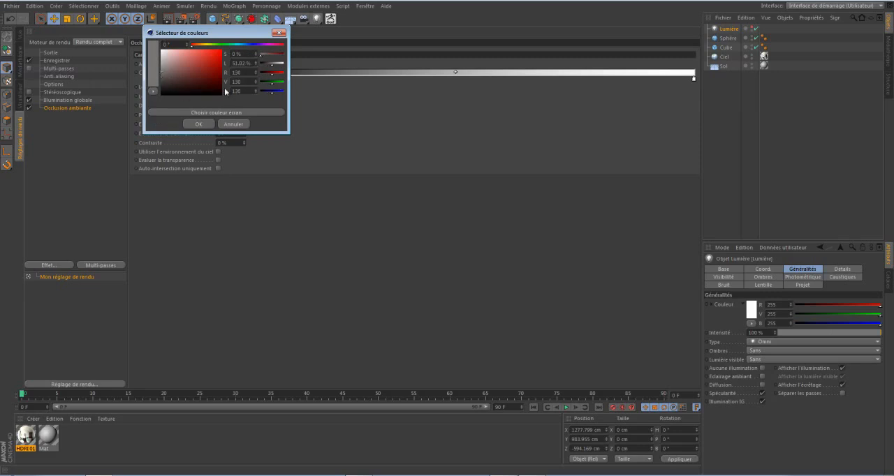
left_click(199, 124)
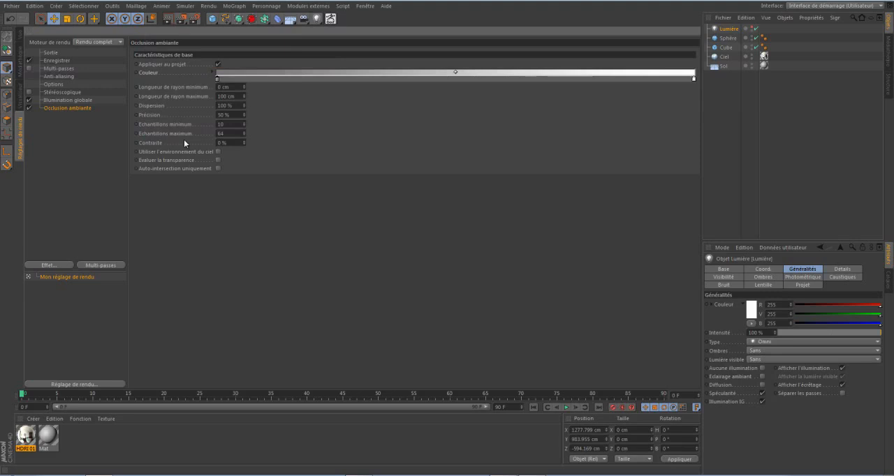
Start an interactive render region in the perspective view, frame it around the sphere and cube, and raise its quality.
left_click(20, 36)
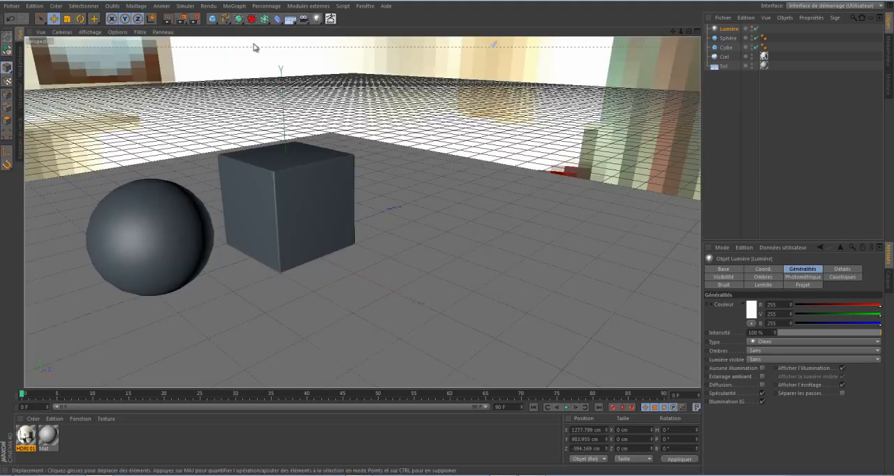
left_click_drag(181, 18, 214, 143)
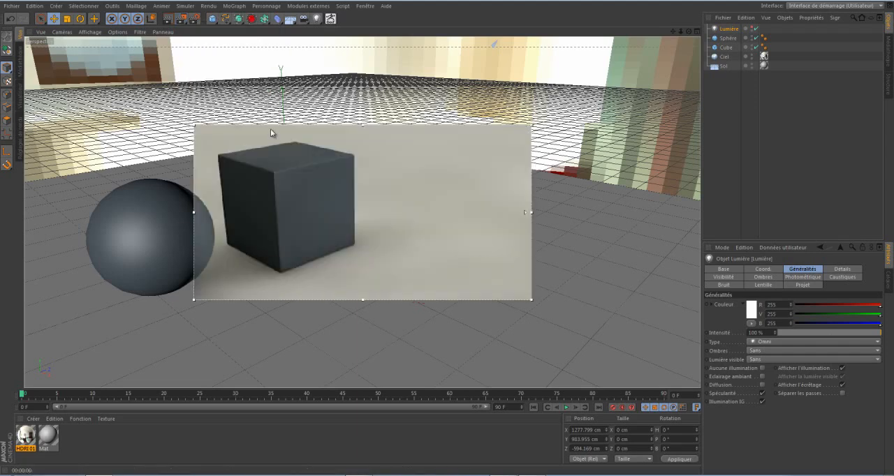
left_click_drag(270, 129, 135, 136)
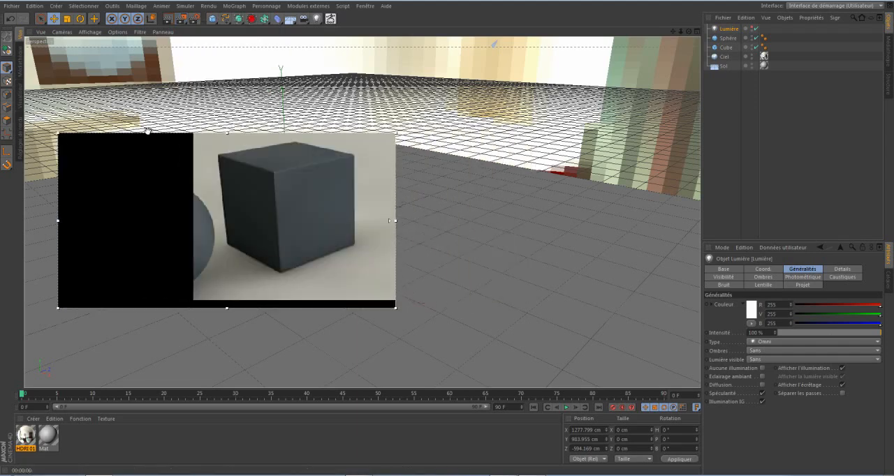
left_click_drag(227, 122, 227, 102)
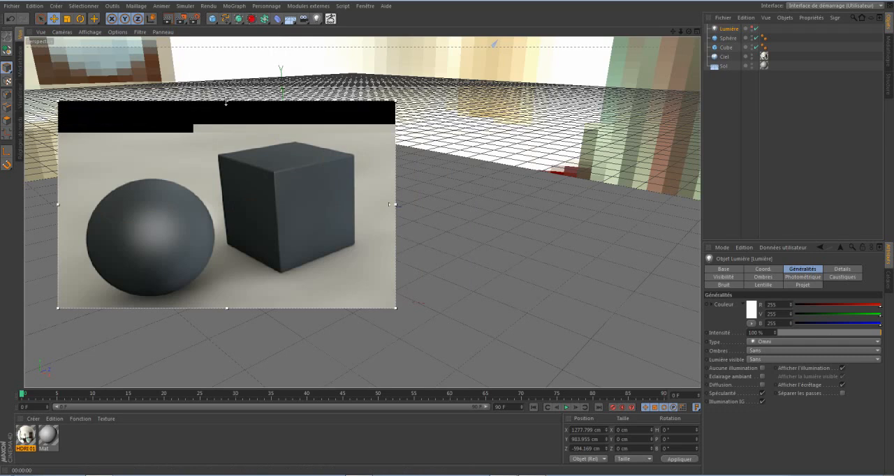
left_click_drag(227, 308, 227, 354)
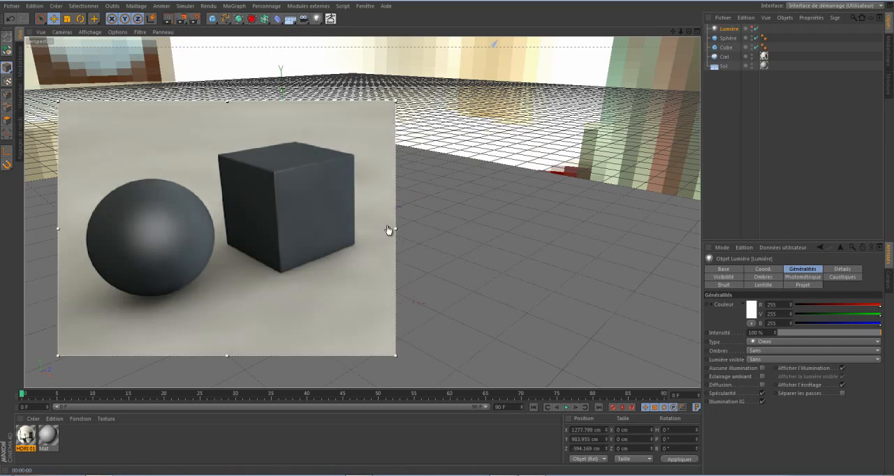
left_click_drag(384, 98, 383, 91)
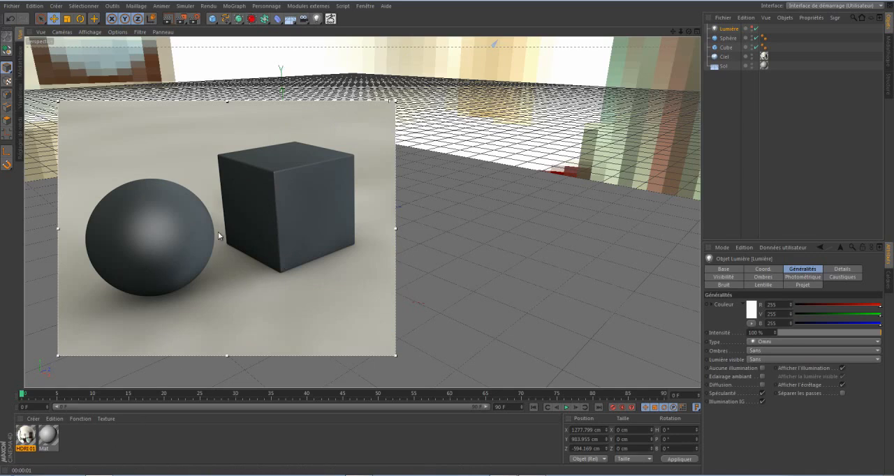
Create a new material and apply it to both the cube and the sphere.
double_click(93, 438)
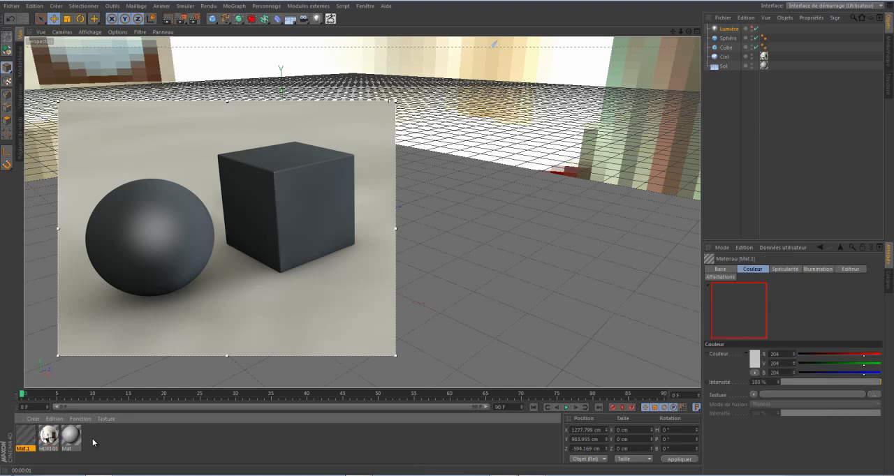
left_click_drag(21, 441, 237, 234)
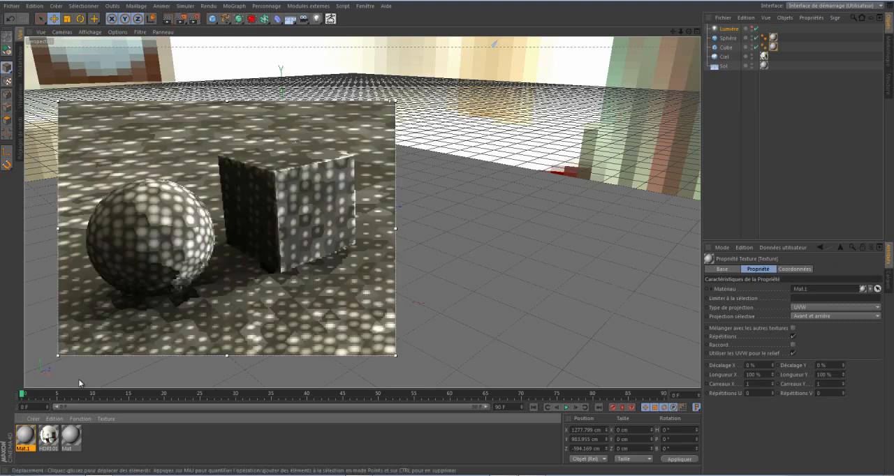
Open the new material in an enlarged editor beside the render preview and set its colour to yellow, RGB 255, 212, 40.
double_click(25, 436)
left_click_drag(252, 62, 509, 27)
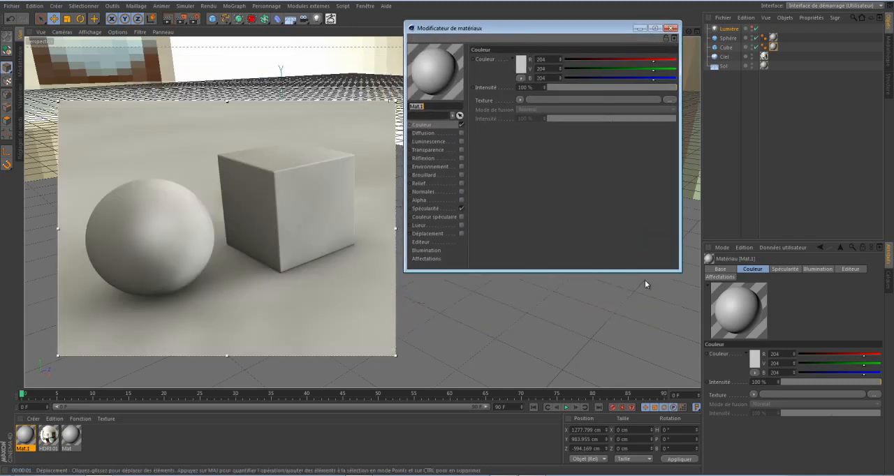
left_click_drag(679, 267, 772, 364)
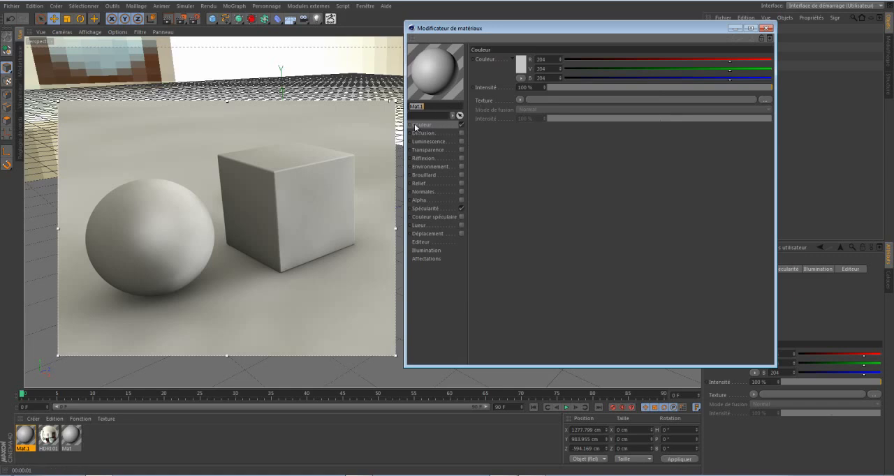
left_click(520, 66)
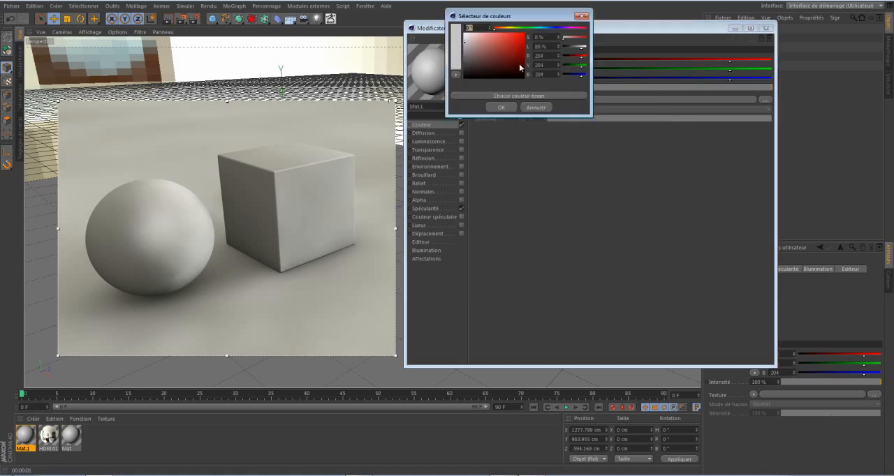
left_click(506, 28)
left_click_drag(507, 39, 515, 33)
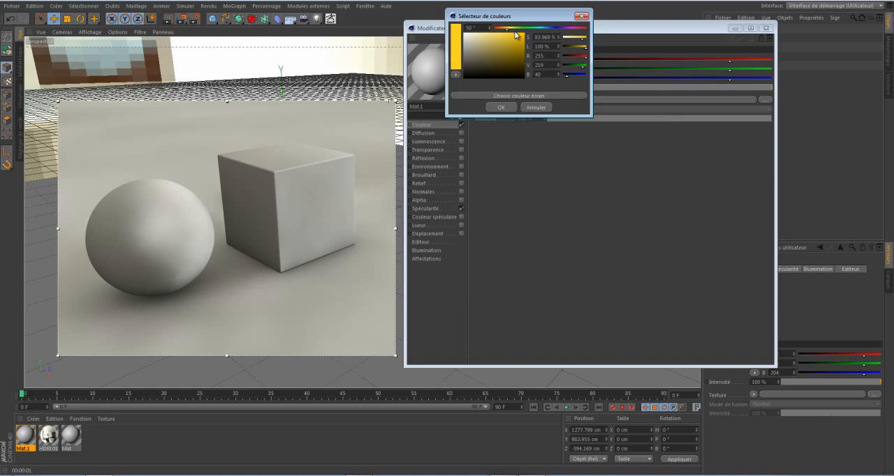
left_click_drag(505, 30, 506, 30)
left_click(500, 108)
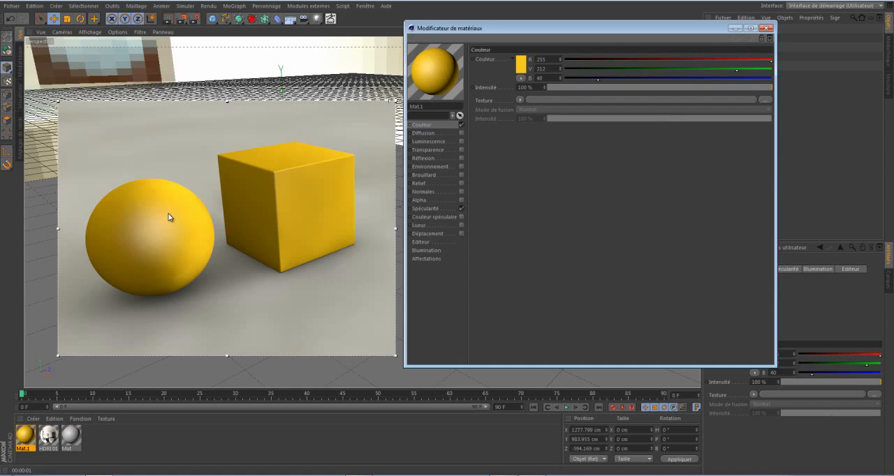
Set the yellow material's specular height (Hauteur) to 100 % and its attenuation (Atténuation) to -12 %.
left_click(426, 209)
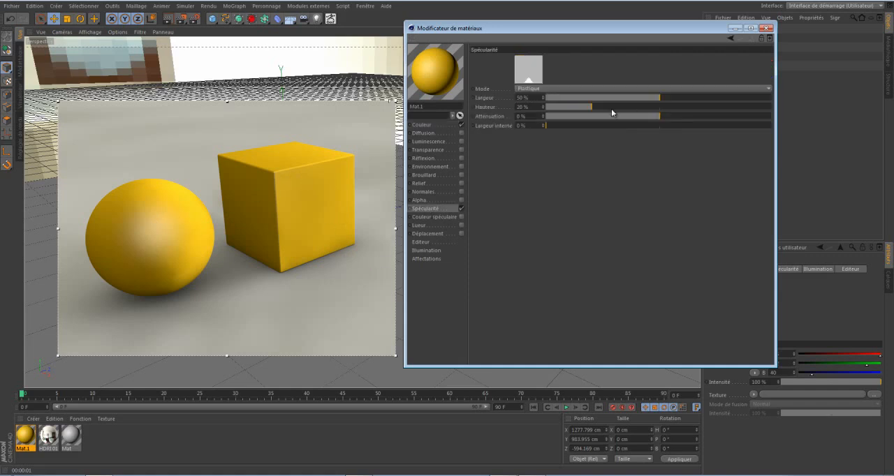
left_click_drag(591, 107, 788, 102)
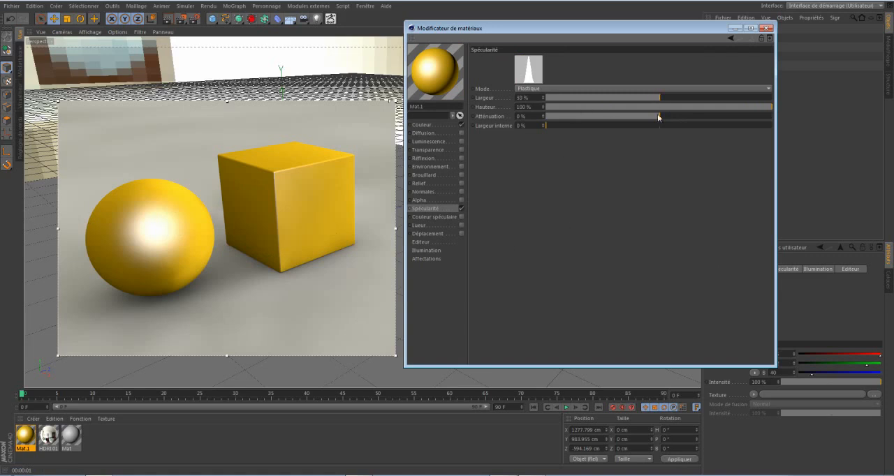
left_click_drag(656, 116, 642, 118)
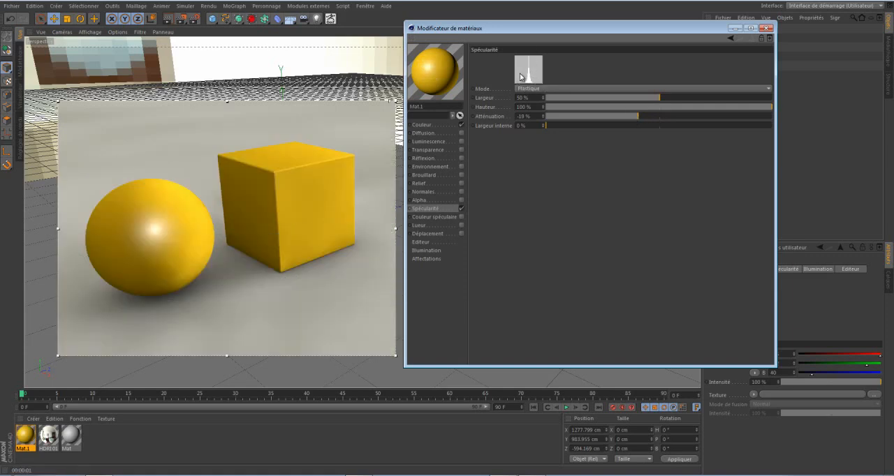
left_click_drag(641, 117, 644, 116)
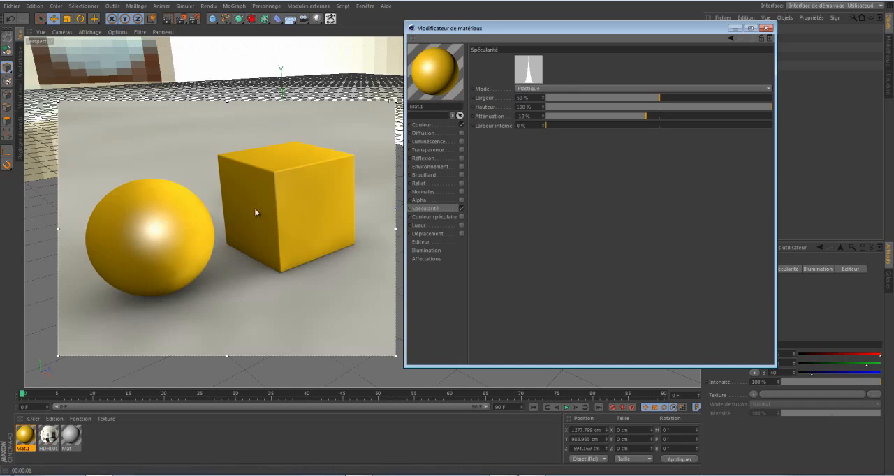
Enable reflection on the yellow material and load a Fresnel shader as the reflection texture.
left_click(461, 158)
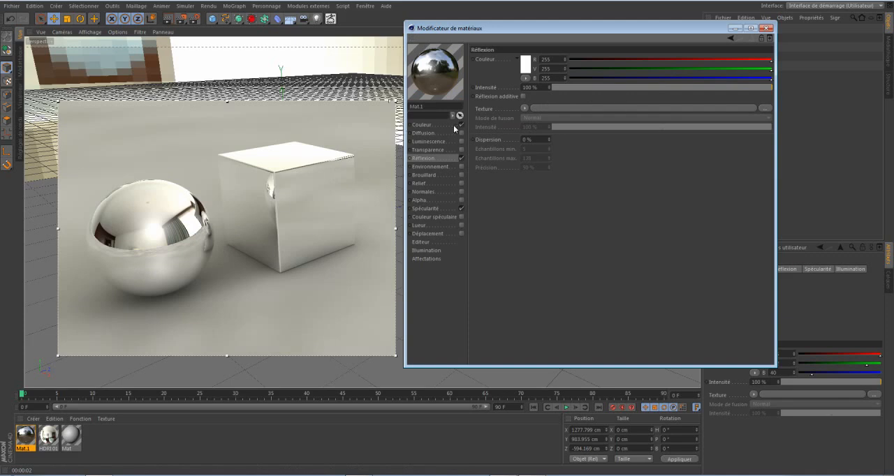
left_click(525, 108)
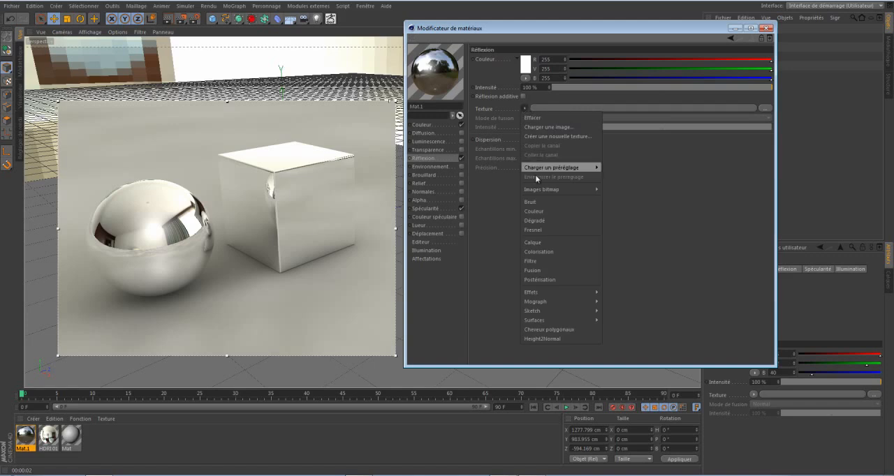
left_click(549, 232)
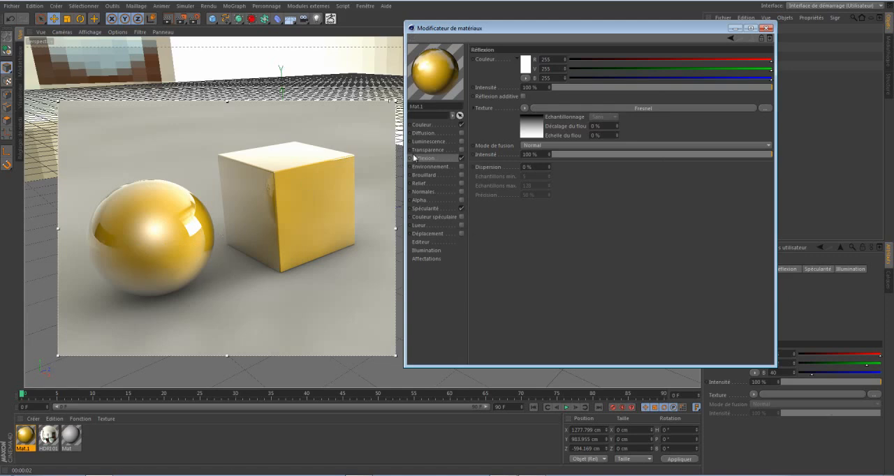
Open the reflection's Fresnel shader and set the black end of its gradient to grey, RGB 171, 171, 171.
left_click(535, 129)
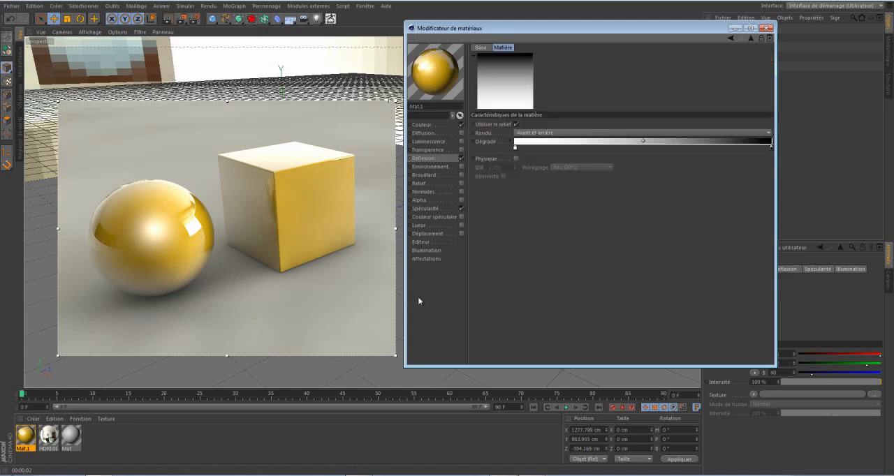
double_click(770, 148)
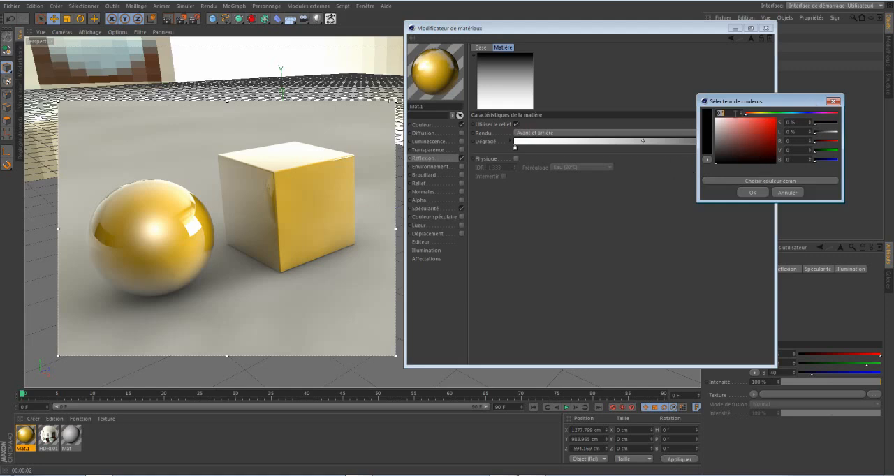
left_click_drag(749, 104, 727, 189)
left_click(696, 228)
left_click_drag(696, 227, 689, 216)
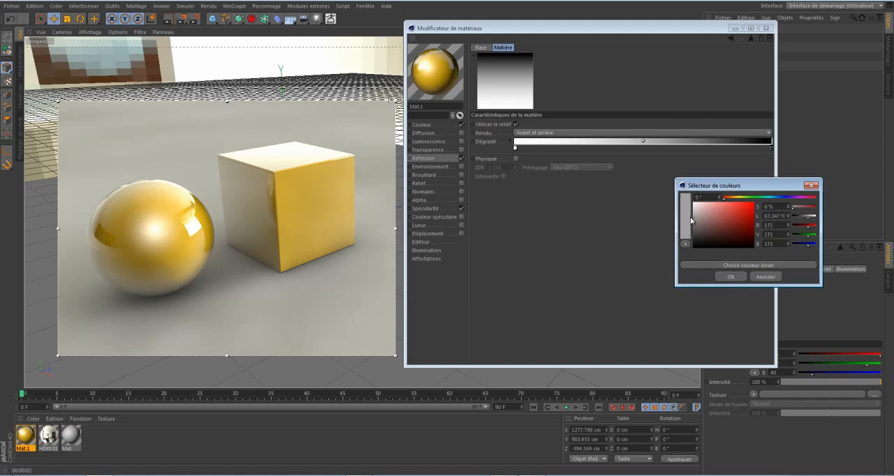
left_click(729, 277)
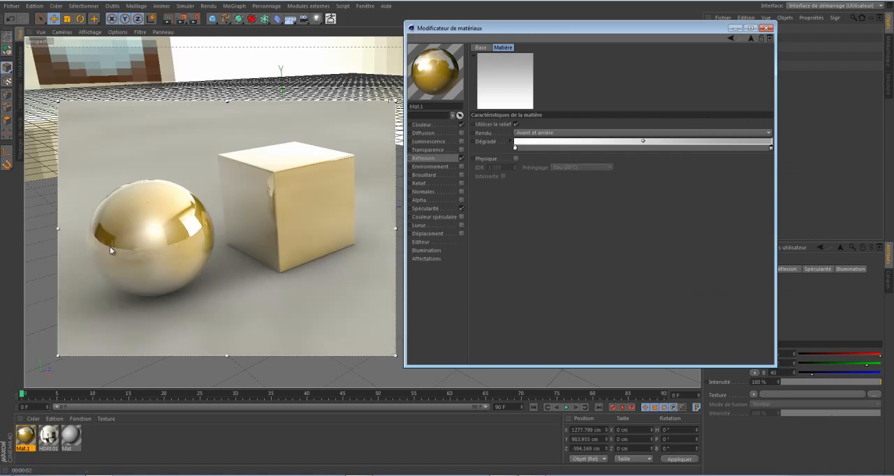
Return to the reflection settings and set the texture's blending mode (Mode de fusion) to Produit.
left_click(752, 39)
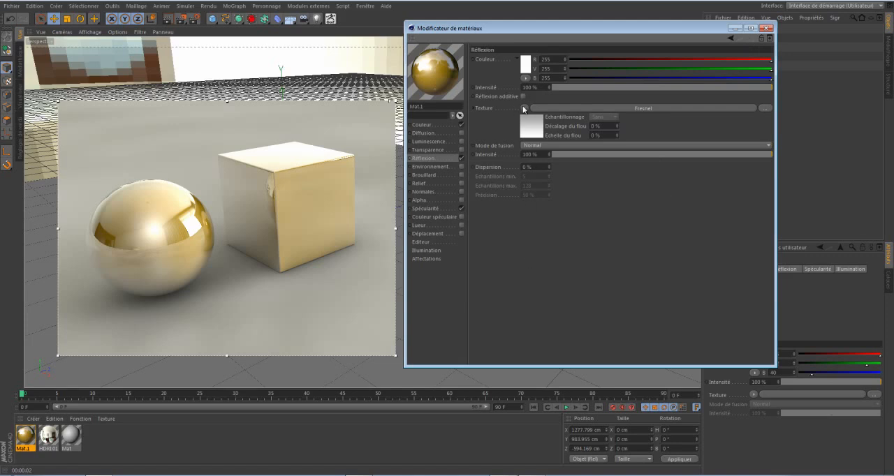
left_click(532, 146)
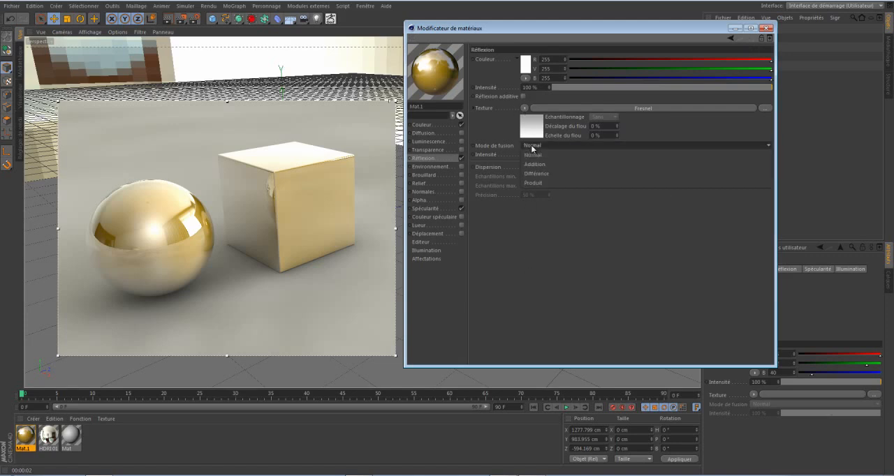
left_click(536, 183)
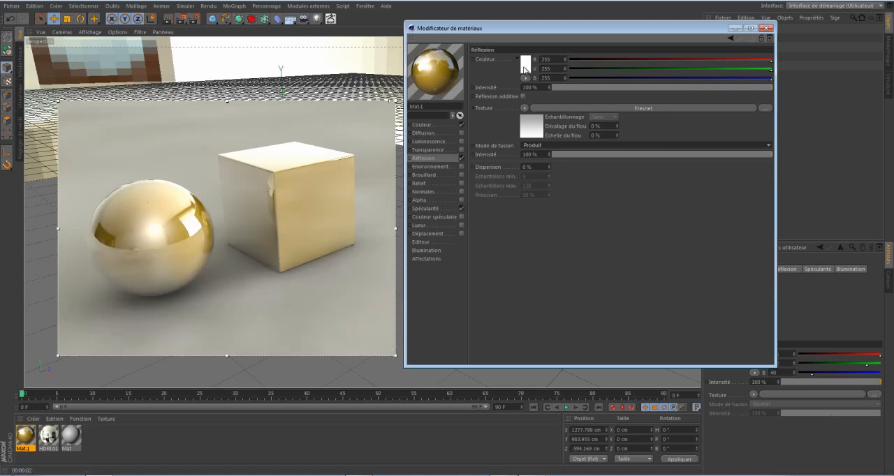
Set the reflection colour to a pale yellow, RGB 255, 250, 181.
left_click(523, 68)
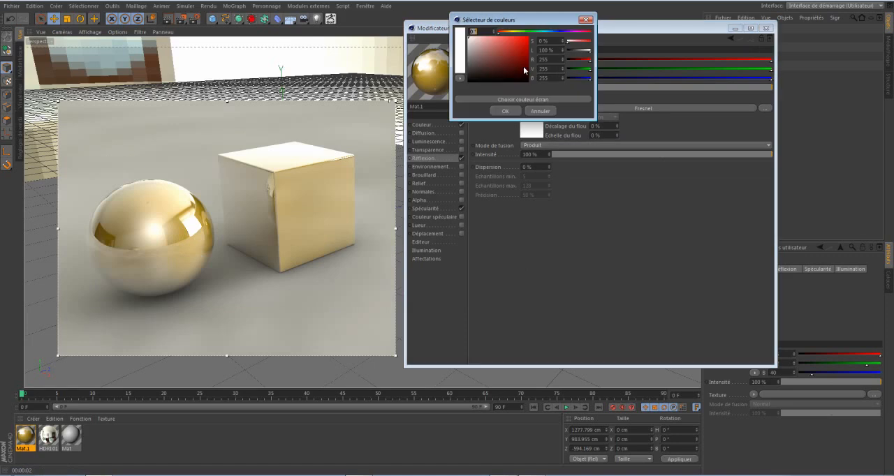
left_click_drag(507, 30, 512, 32)
left_click(491, 44)
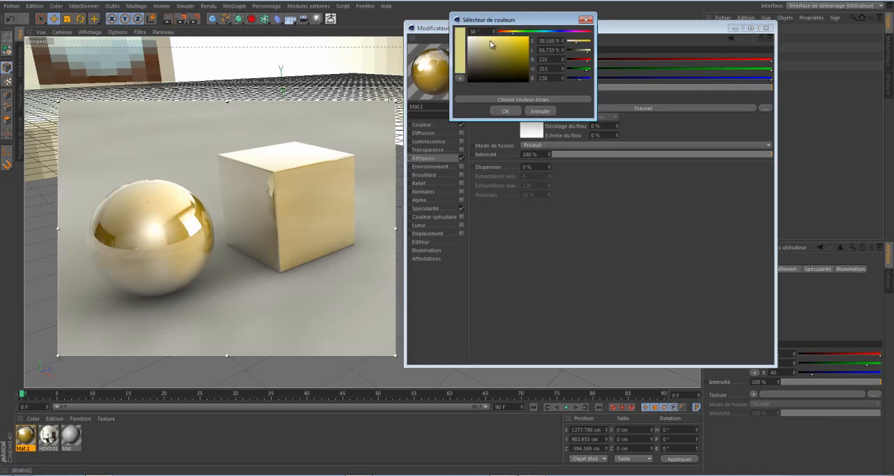
left_click(505, 112)
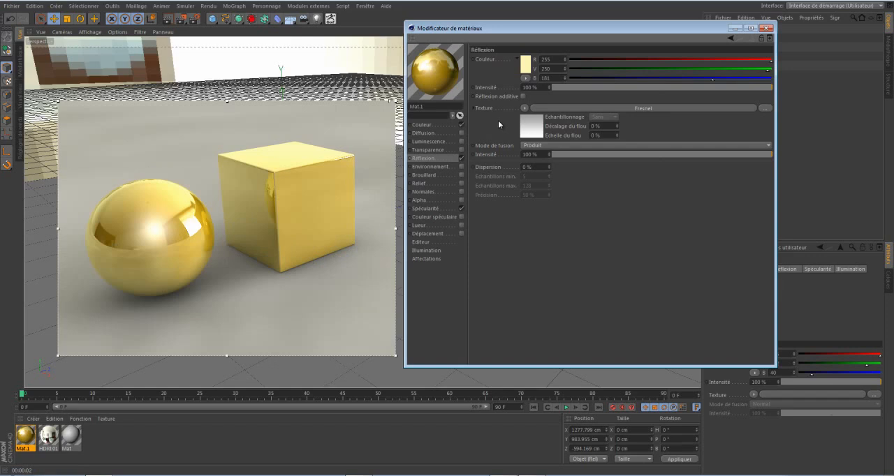
Reopen the Fresnel shader and set the grey end of its gradient to RGB 150, 150, 150.
left_click(527, 128)
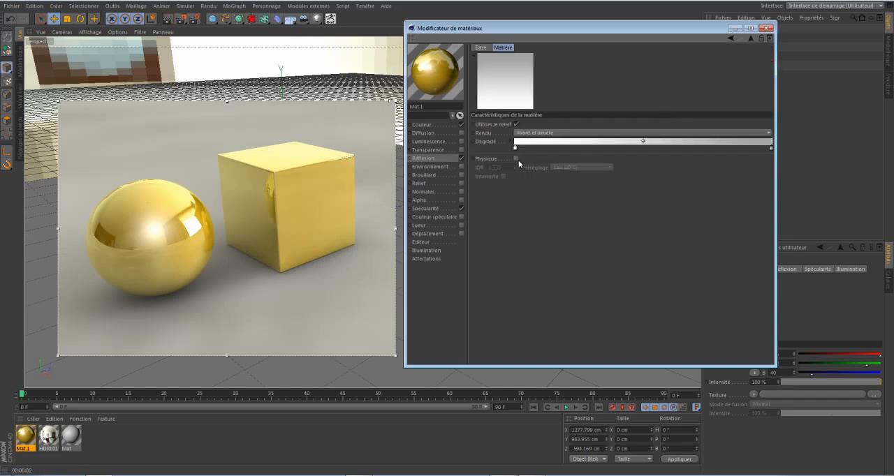
left_click(770, 148)
double_click(772, 149)
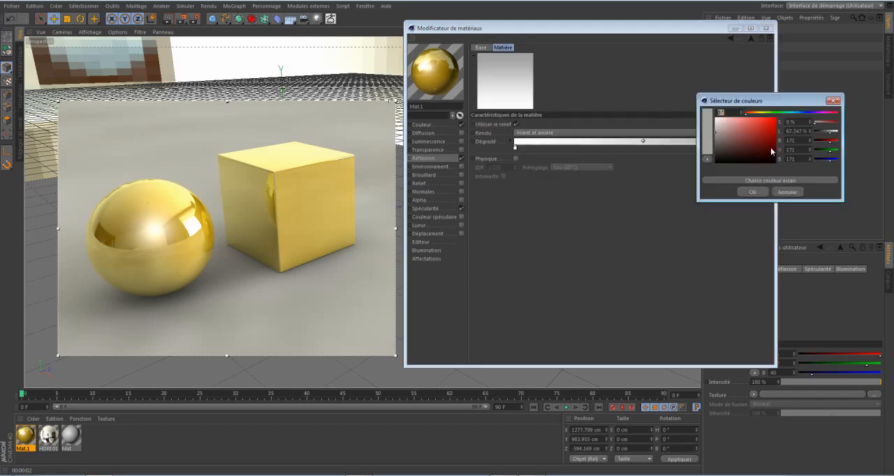
left_click(714, 144)
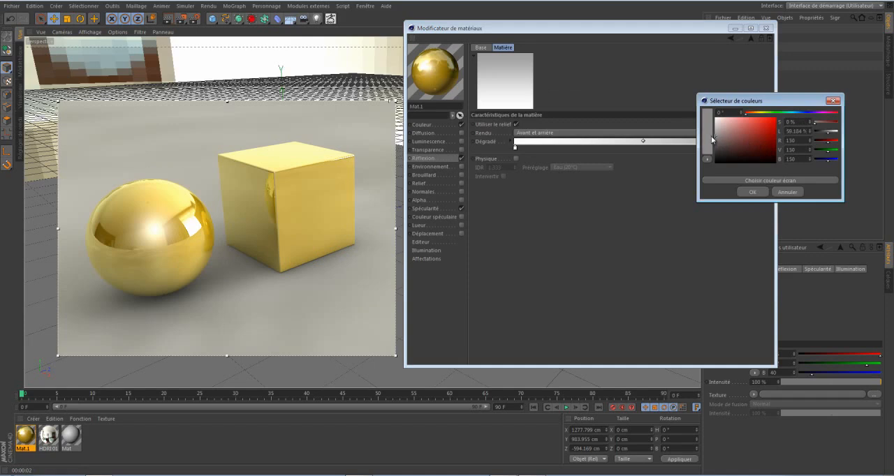
left_click(749, 193)
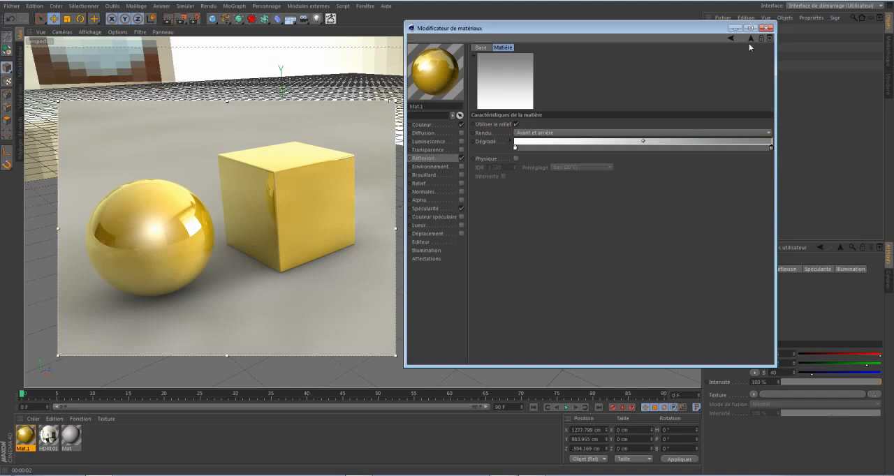
Darken the grey end of the Fresnel gradient a little further.
double_click(769, 148)
left_click_drag(725, 145, 714, 148)
left_click(752, 193)
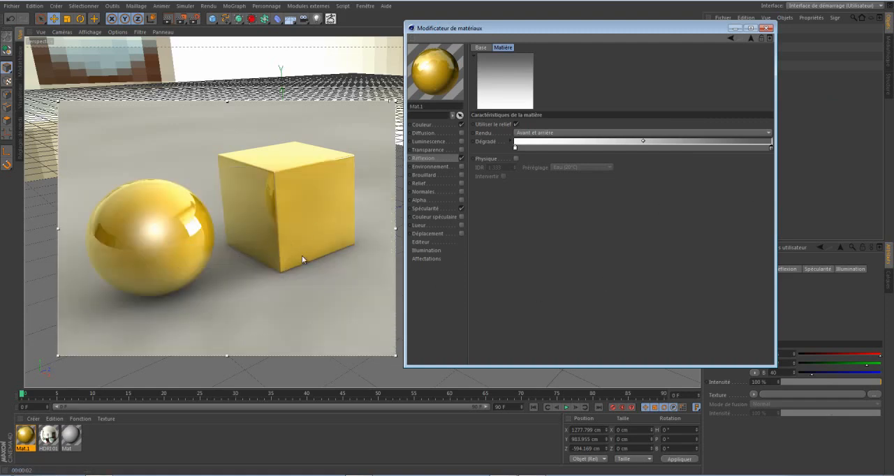
Return to the reflection settings and set the reflection intensity to 74 %.
left_click(750, 38)
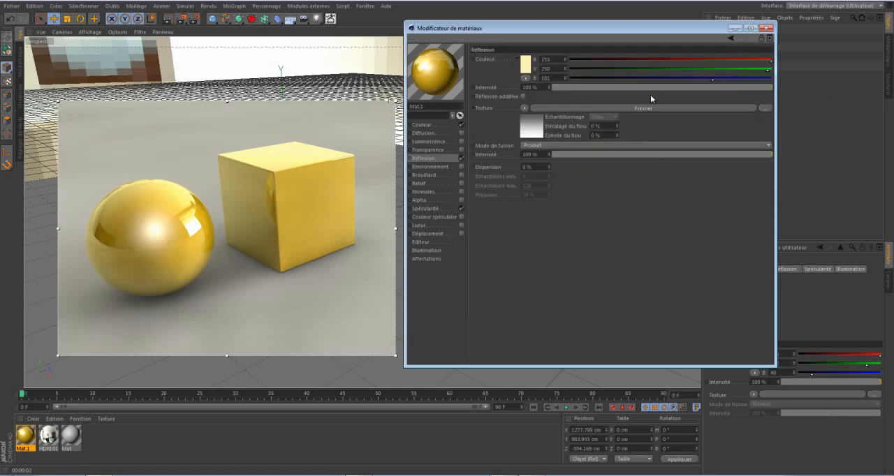
left_click(717, 88)
left_click_drag(712, 87, 715, 88)
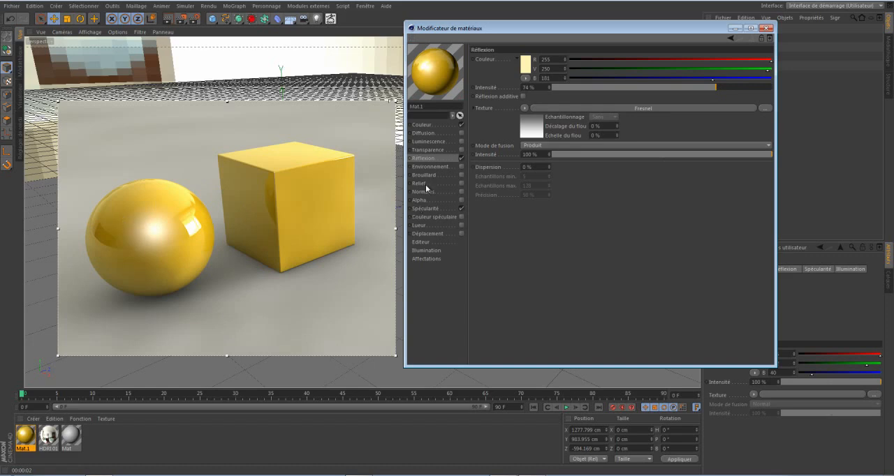
Enable Relief on the yellow material and load a noise shader (Bruit) as its texture.
left_click(461, 183)
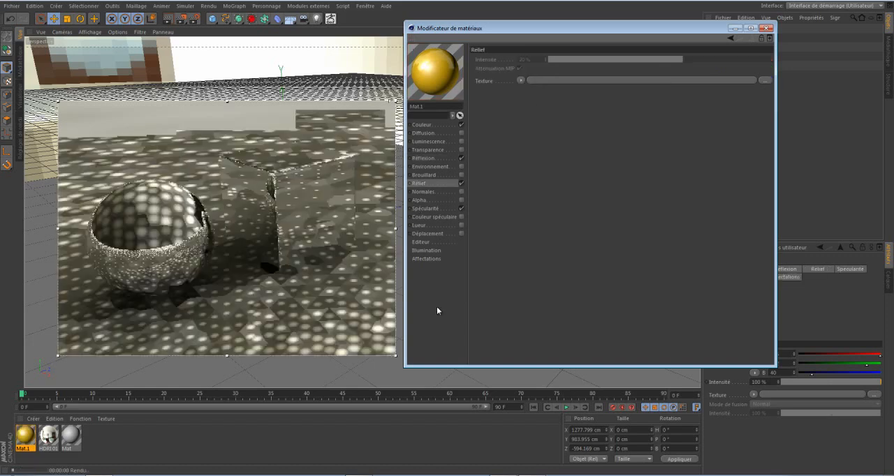
left_click(520, 80)
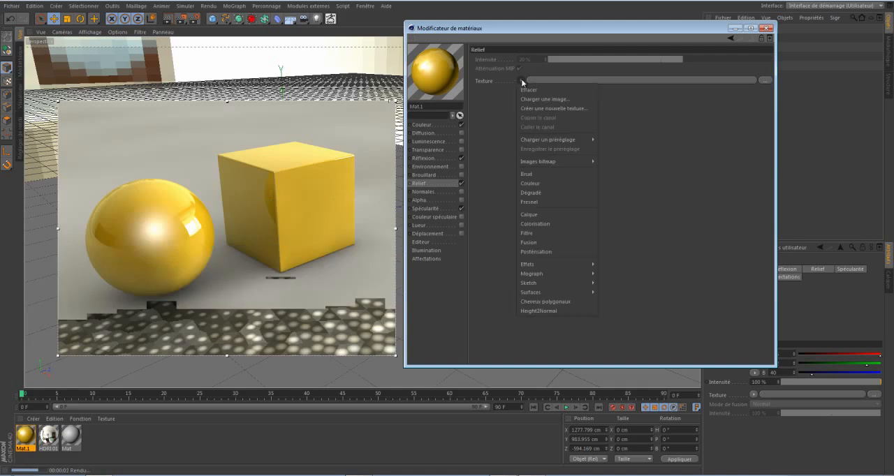
left_click(534, 175)
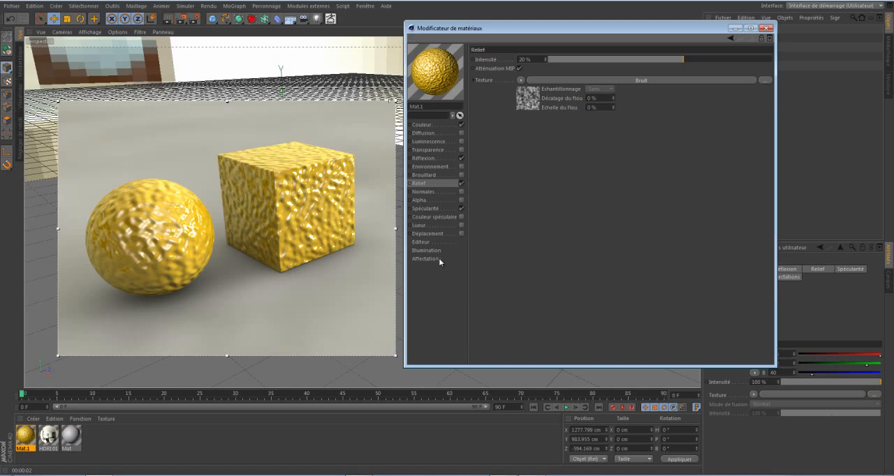
Set the global scale (Echelle globale) of the Relief noise shader to 30 %.
left_click(530, 101)
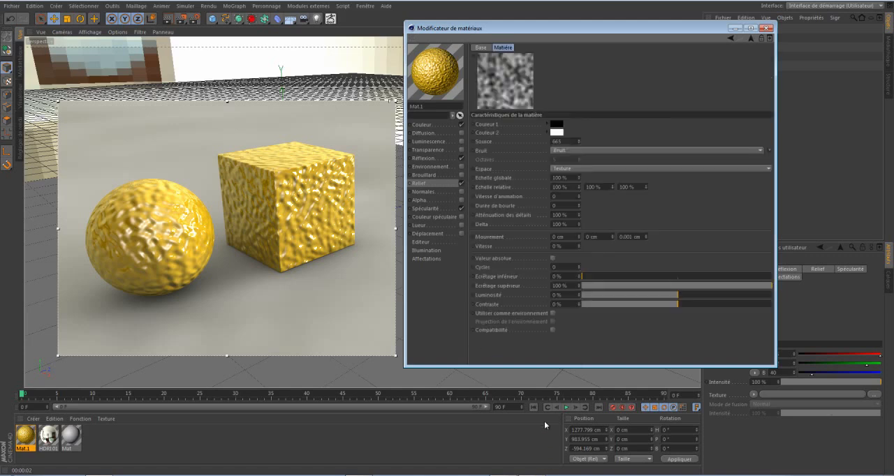
left_click_drag(567, 178, 527, 180)
type("30")
key("Return")
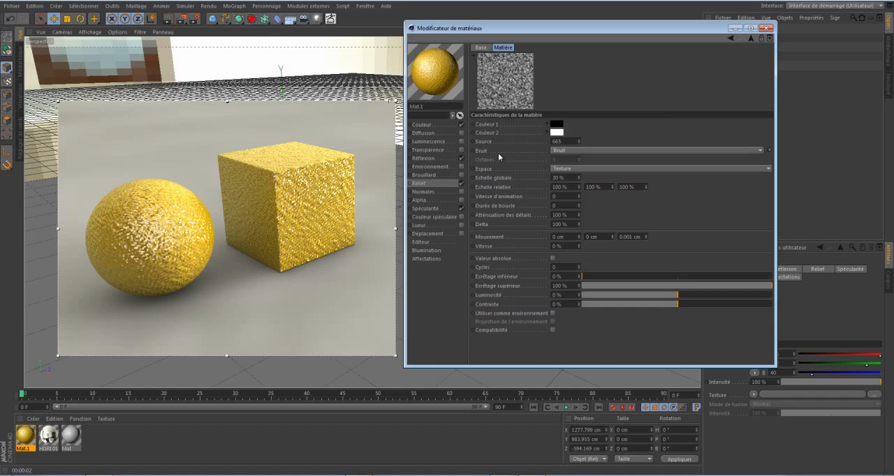
Try a Relief intensity of 1 % and settle on 0.5 %.
left_click(751, 39)
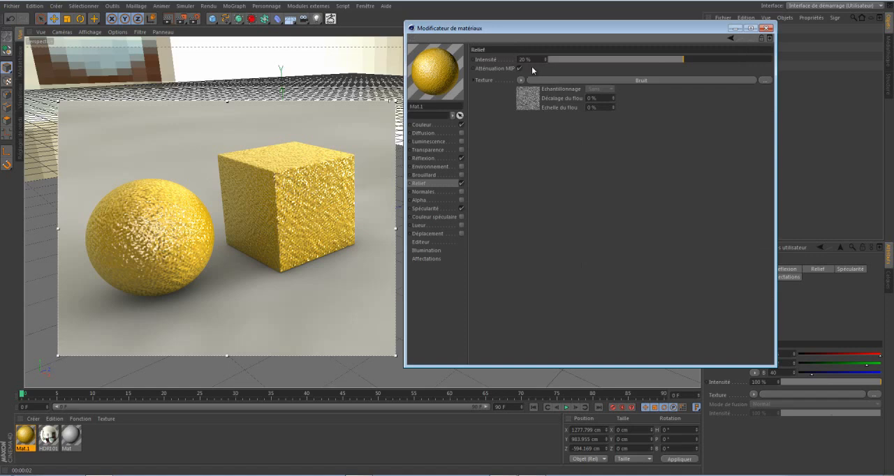
left_click_drag(536, 58, 498, 60)
type("1")
key("Return")
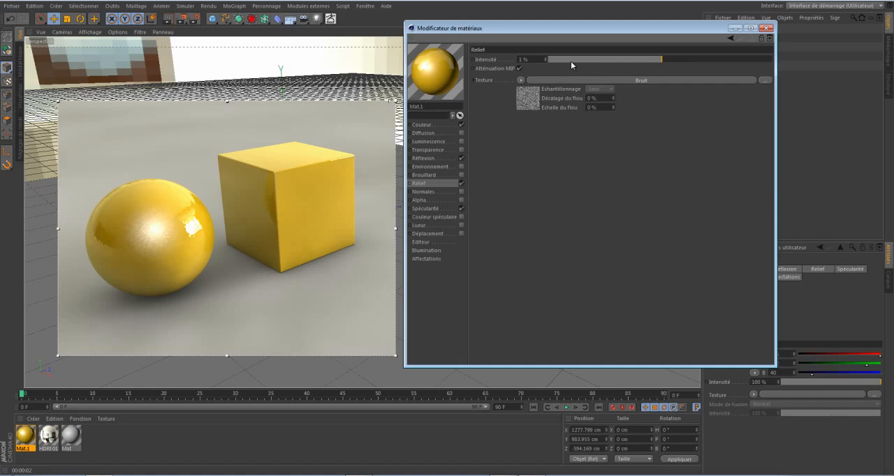
left_click(523, 59)
type("6")
Darken the grey end of the reflection's Fresnel gradient to a deeper grey and close the material editor.
left_click_drag(615, 30, 661, 109)
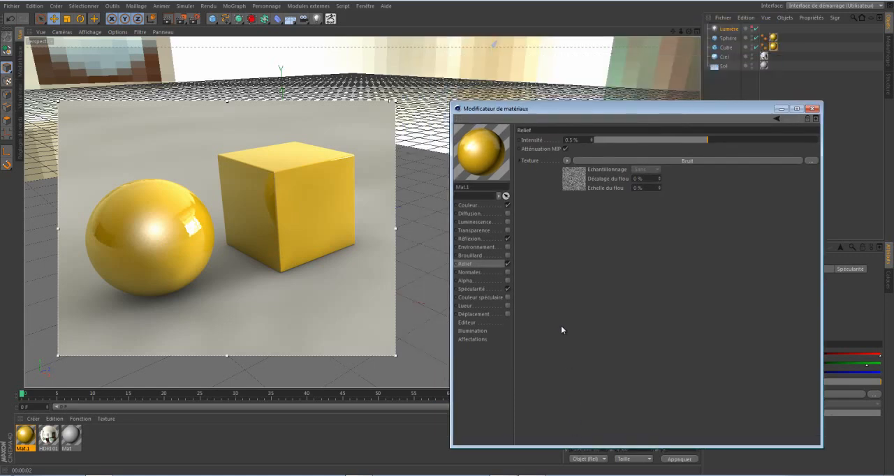
left_click(472, 240)
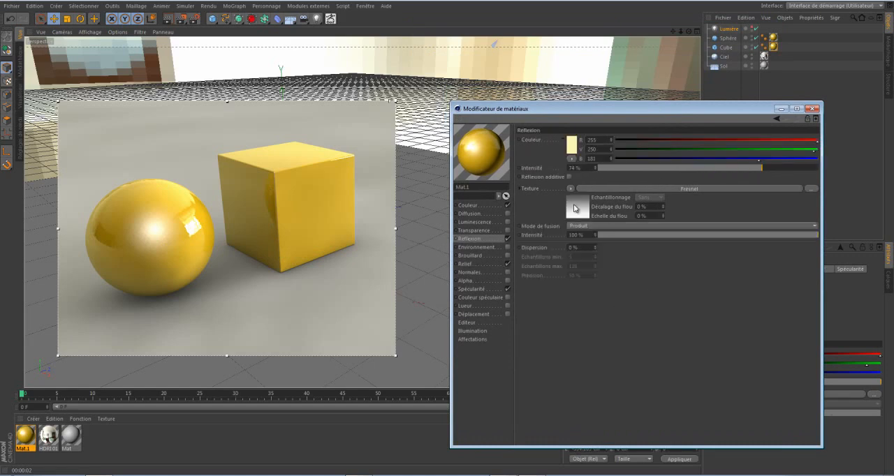
left_click(575, 204)
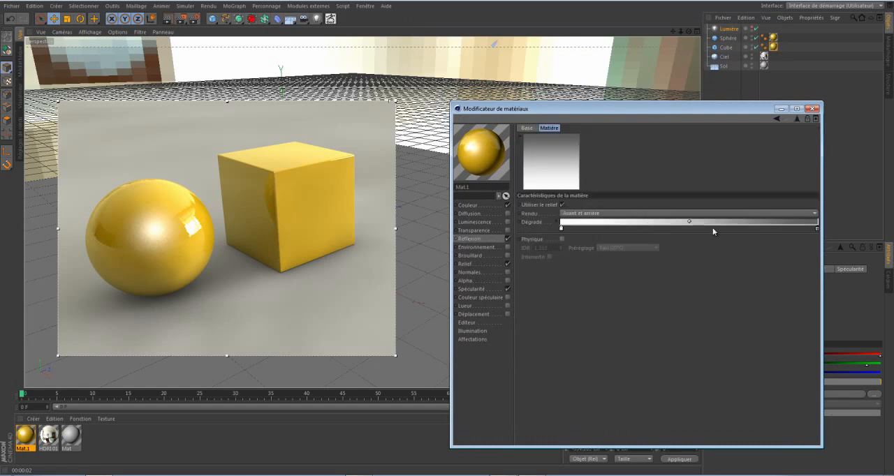
double_click(816, 229)
left_click_drag(777, 234, 759, 231)
left_click(799, 273)
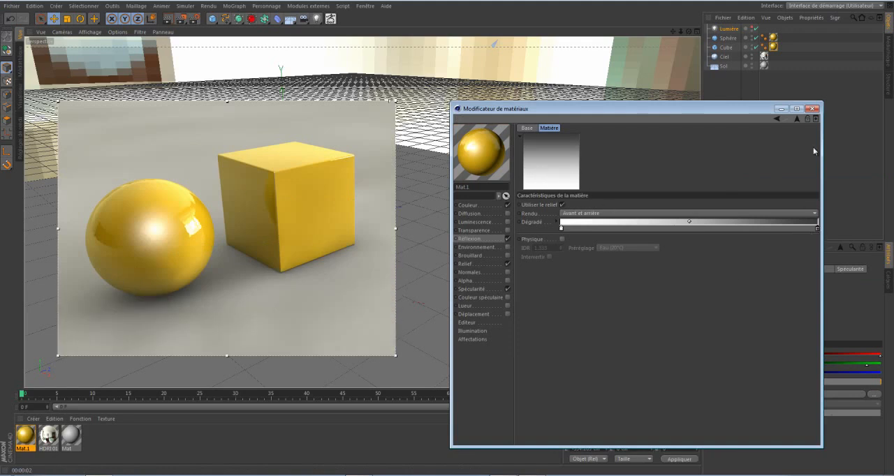
left_click(812, 109)
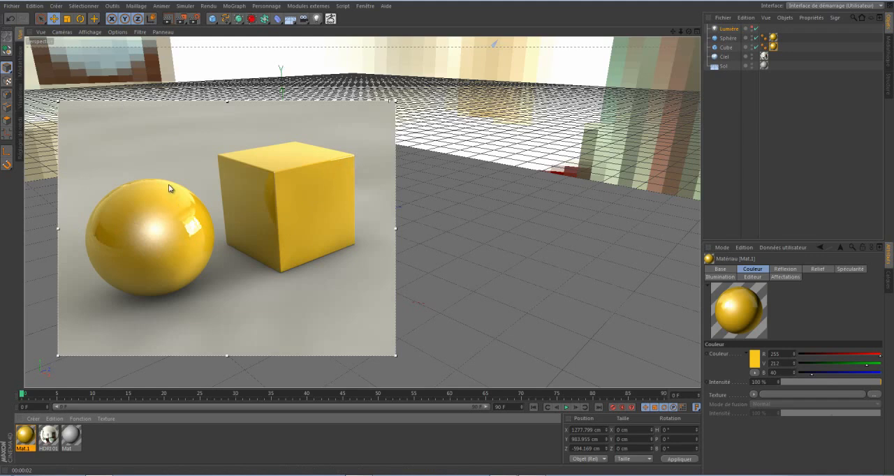
Set the render anti-aliasing to Au mieux and return to the 3D view.
left_click(195, 22)
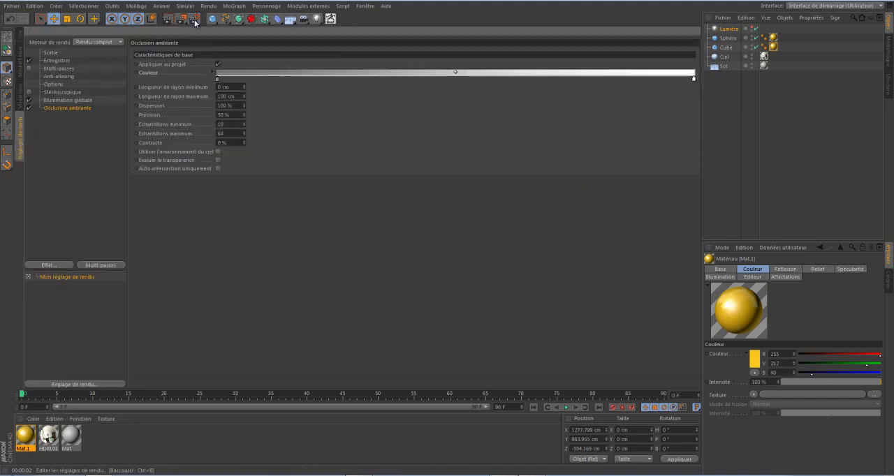
left_click(56, 76)
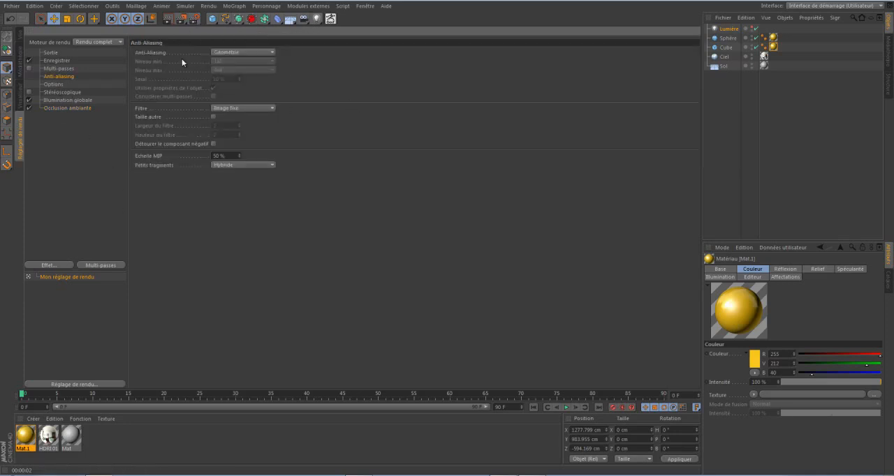
left_click(231, 53)
left_click(230, 60)
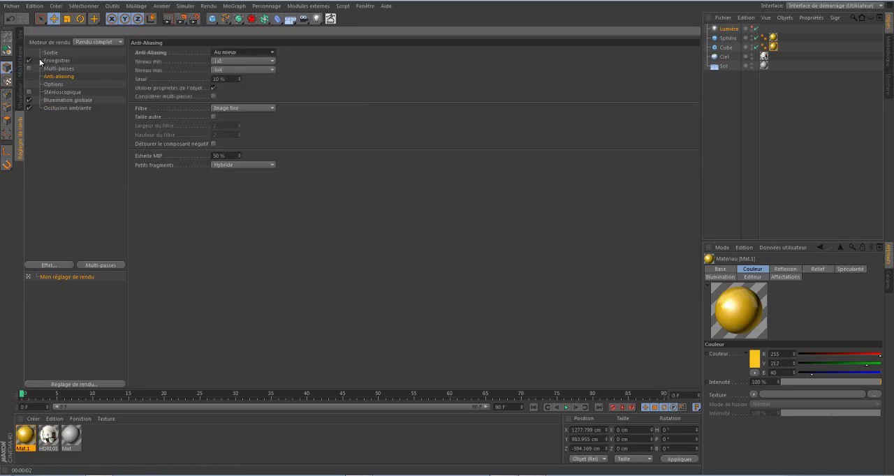
left_click(20, 35)
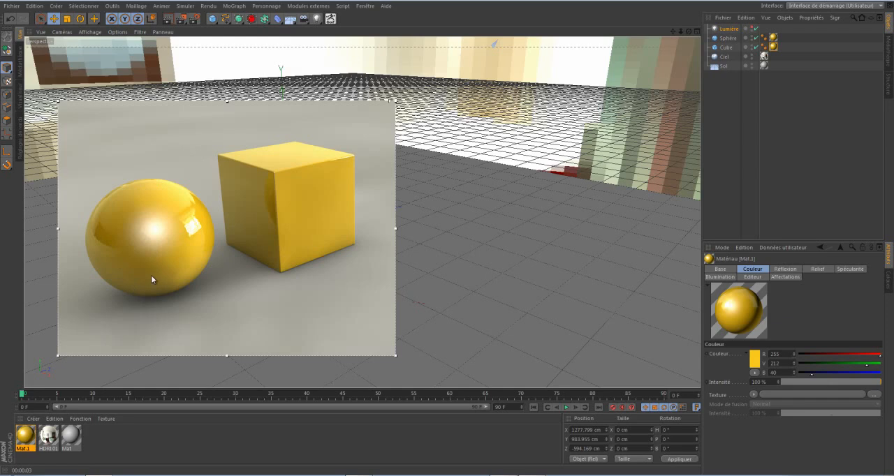
Create another new material and apply it to the sphere and the cube over the yellow one.
double_click(120, 443)
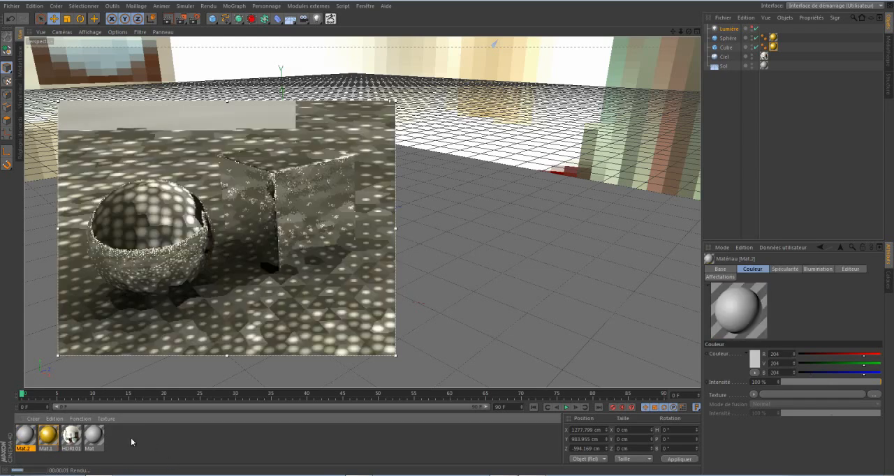
left_click_drag(24, 434, 162, 217)
left_click_drag(26, 439, 250, 173)
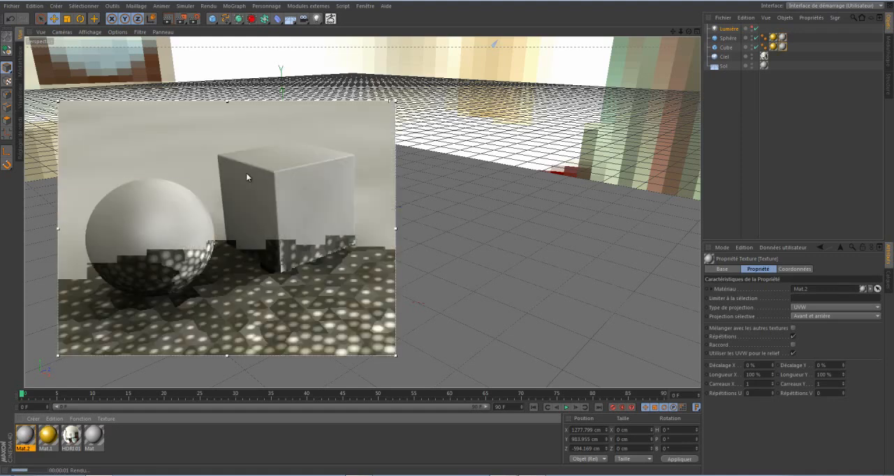
Open the new grey material Mat.2 for editing and load the Lumas effect shader as its Couleur texture.
left_click(24, 437)
double_click(25, 438)
left_click_drag(230, 40, 509, 38)
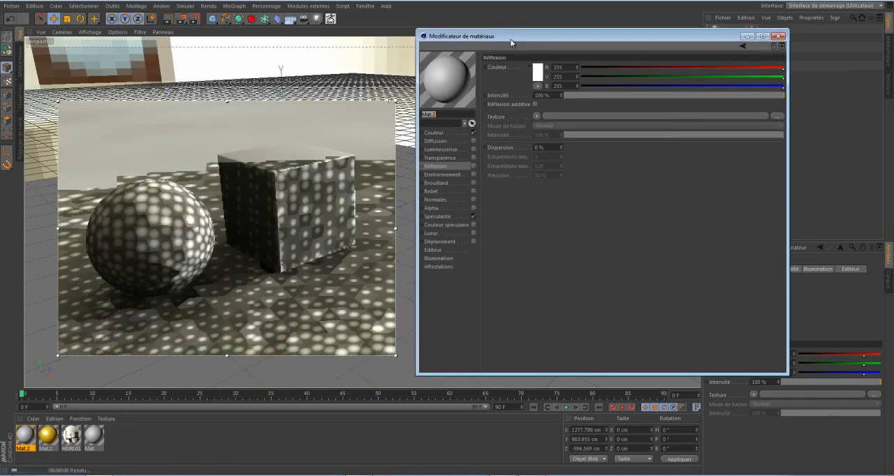
left_click(430, 134)
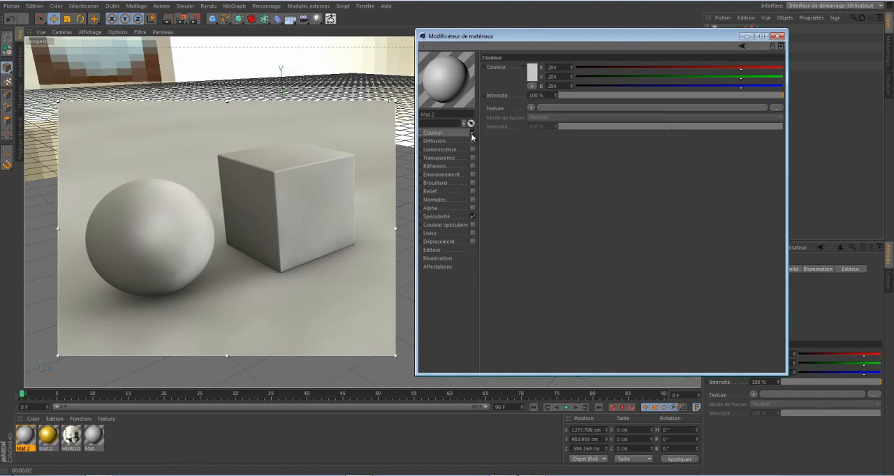
left_click(533, 107)
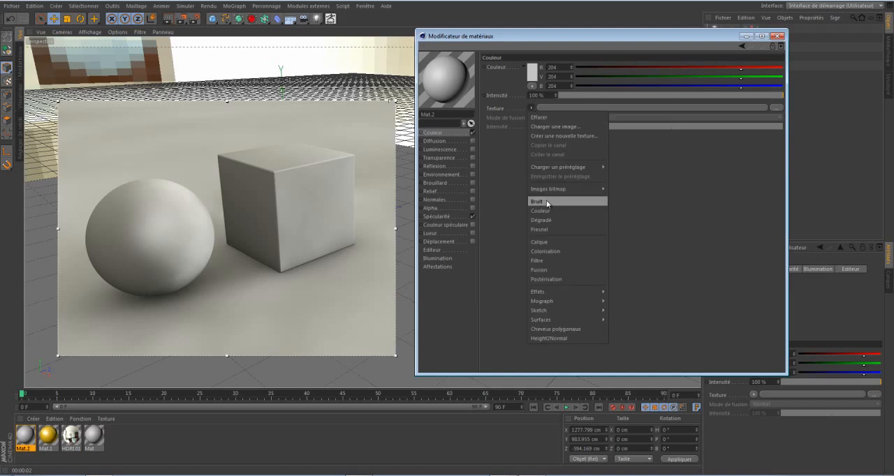
mouse_move(580, 291)
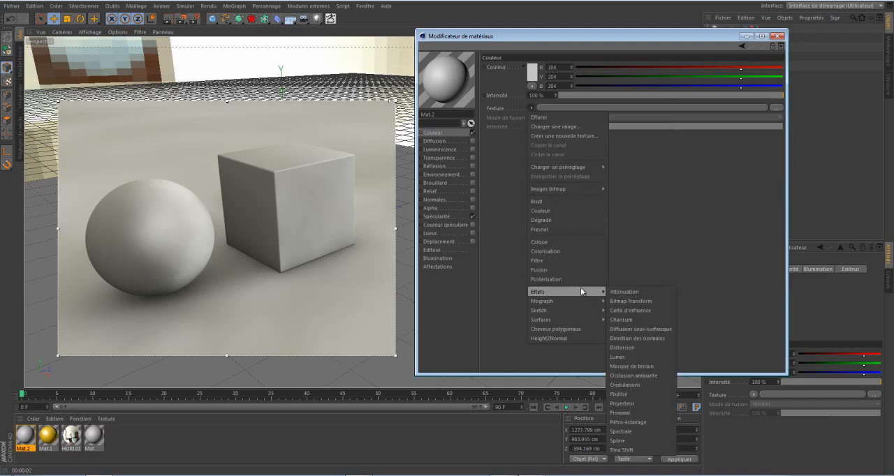
left_click(618, 357)
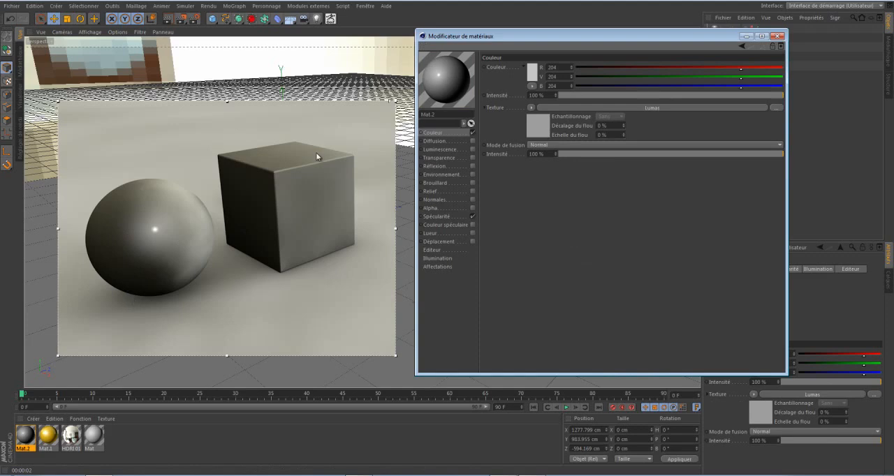
Turn off the material's Spécularité channel and open the Lumas shader's settings in the Couleur channel.
left_click(437, 216)
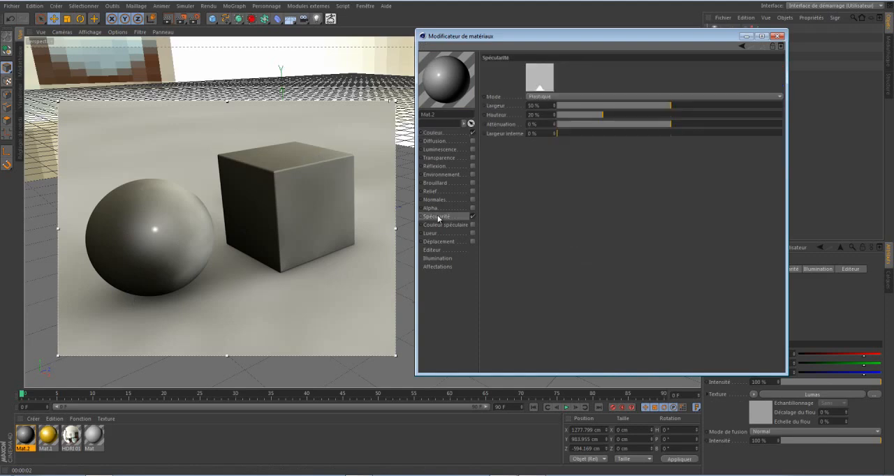
left_click(473, 215)
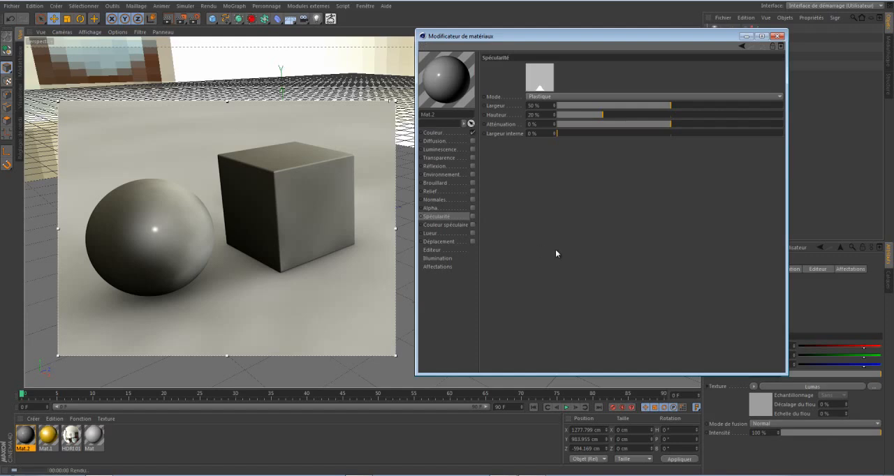
left_click(436, 133)
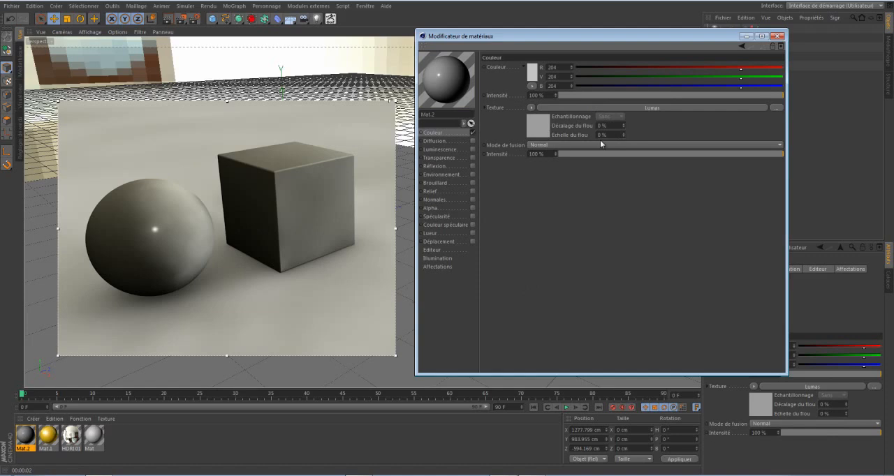
left_click(534, 132)
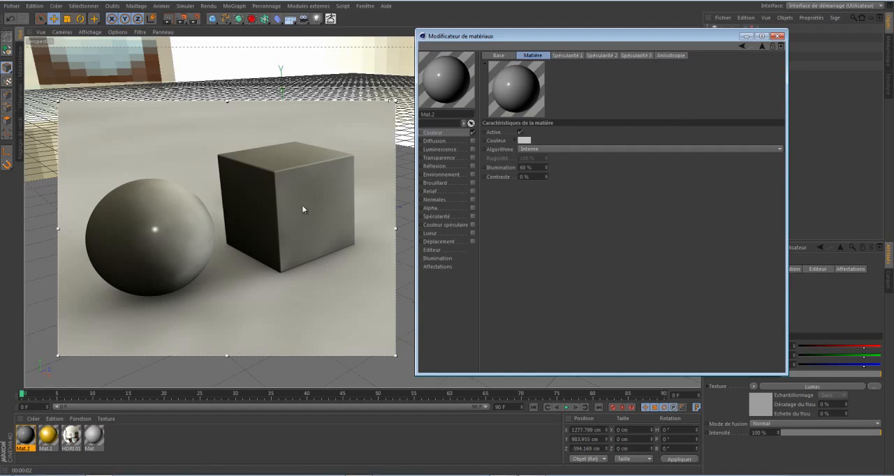
Enable the material's Réflexion channel and load a Fresnel shader as its texture.
left_click(472, 166)
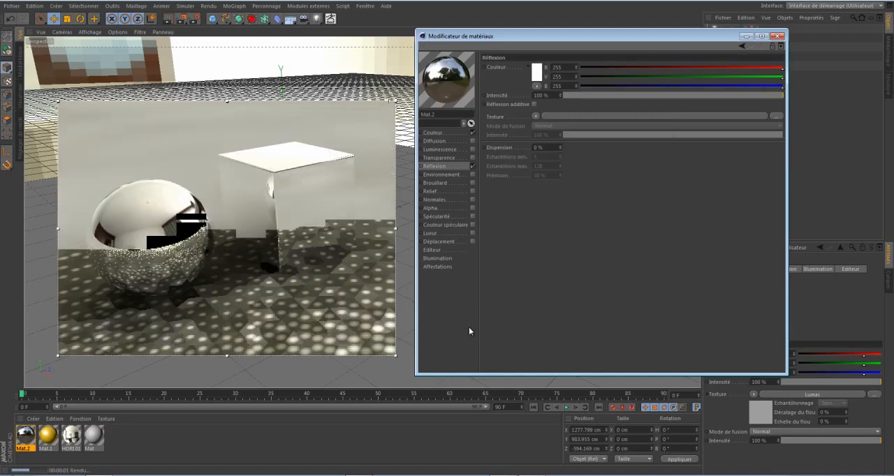
left_click(535, 116)
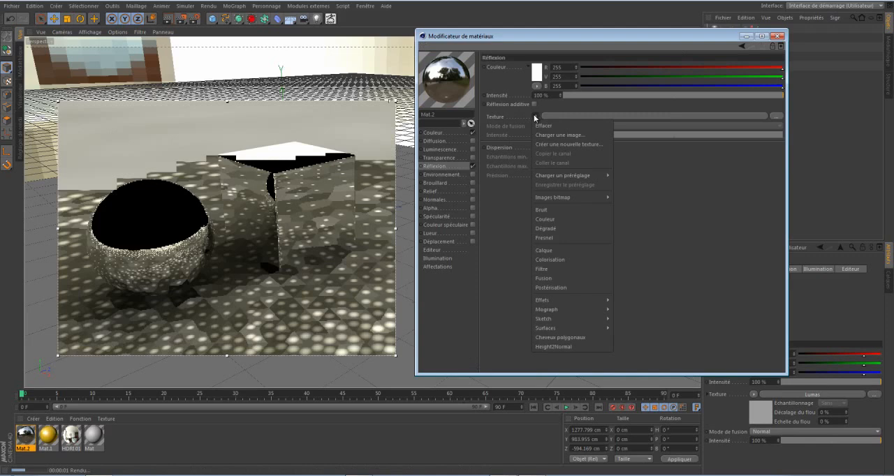
left_click(543, 237)
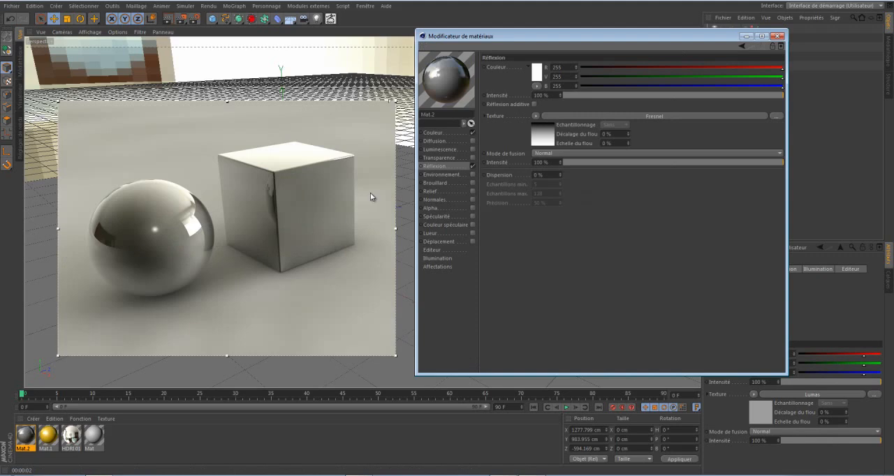
Lighten the Fresnel gradient's black end to dark grey and set its white end to light grey RGB 182.
left_click(543, 138)
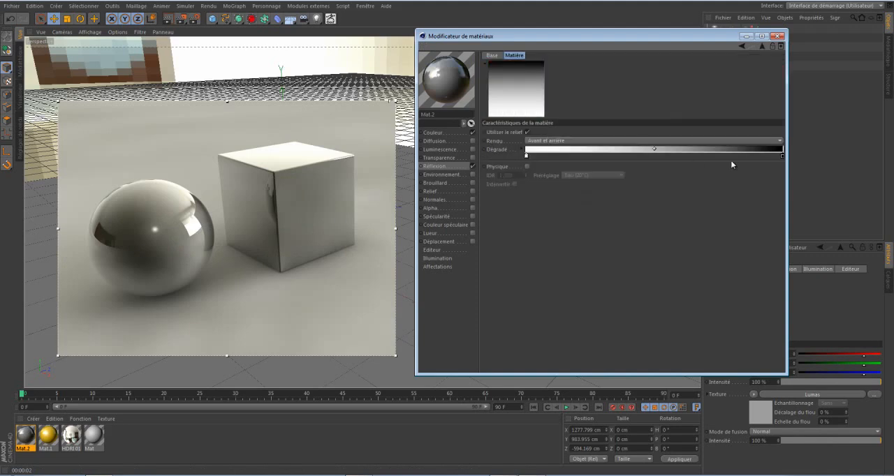
double_click(782, 156)
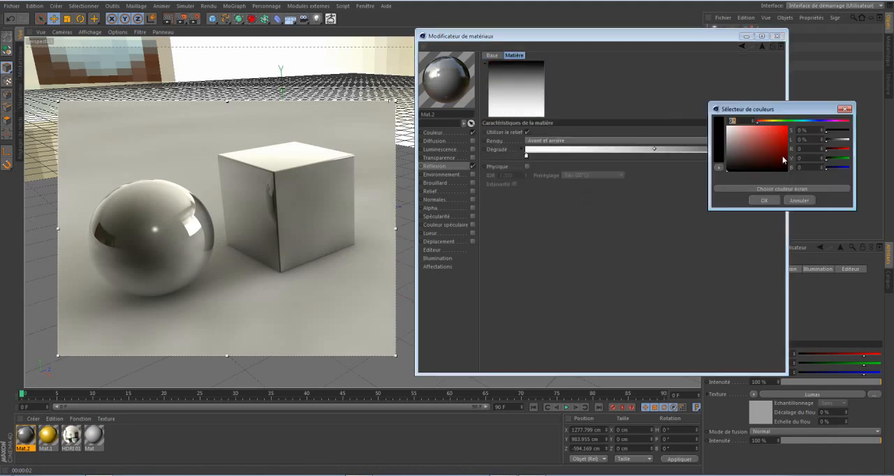
left_click_drag(729, 164, 722, 156)
left_click(761, 200)
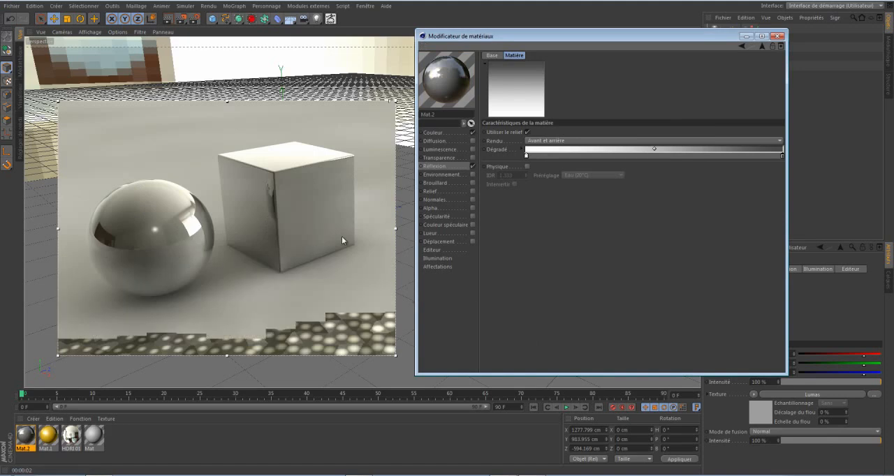
double_click(526, 155)
left_click(466, 137)
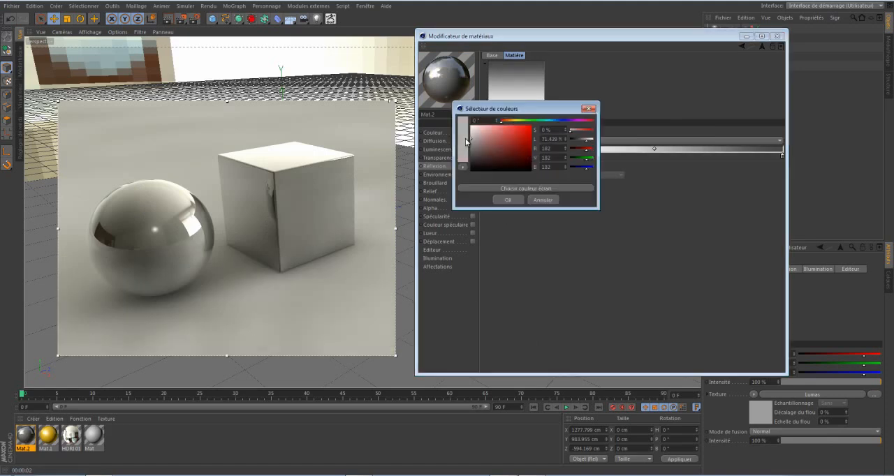
left_click(515, 199)
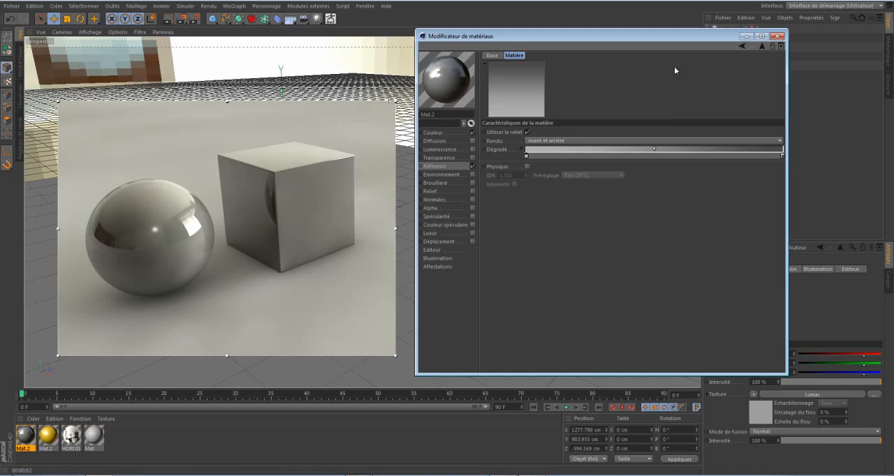
Return to the Réflexion channel settings and set the reflection's Dispersion to 12 %.
left_click(763, 46)
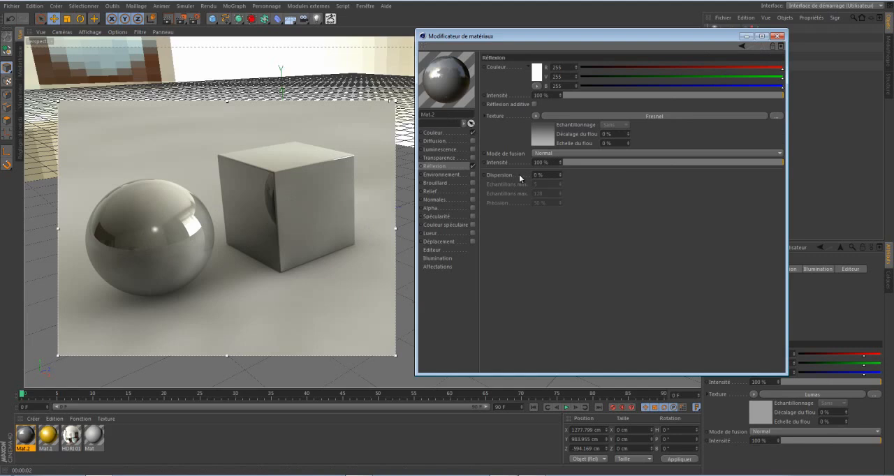
double_click(551, 177)
type("5")
key("Return")
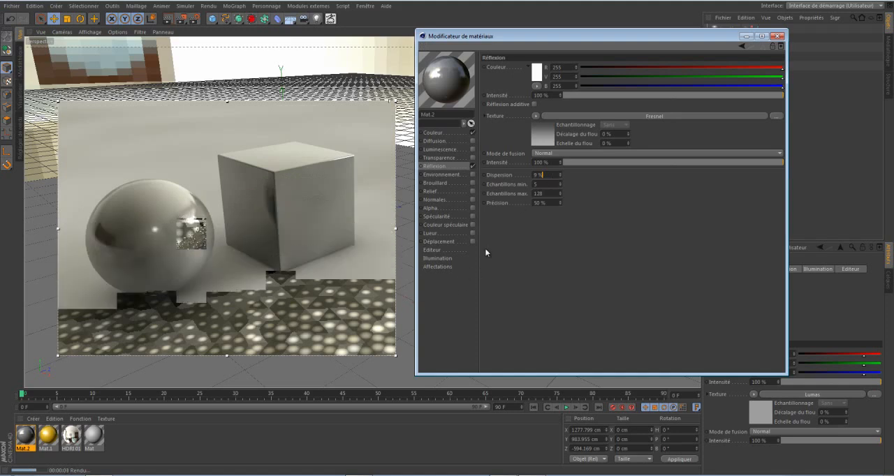
scroll(541, 176, "up", 3)
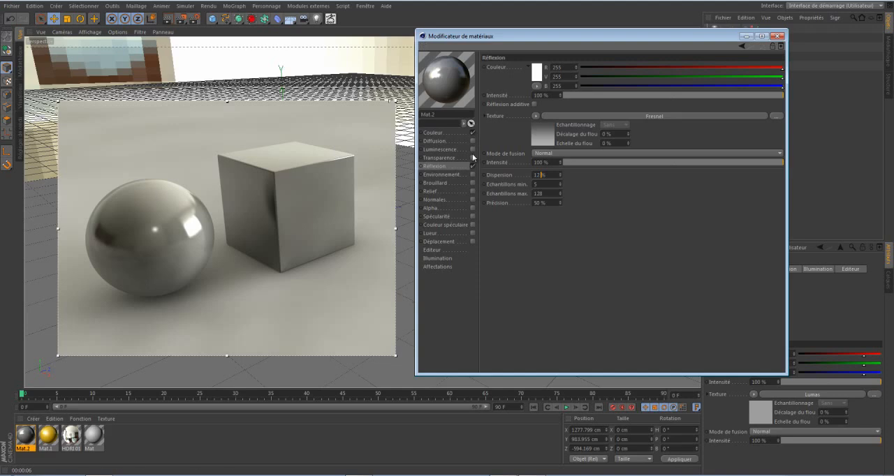
Set the reflection texture's blend mode to Produit and reduce the reflection Intensité to 81 %.
left_click(556, 155)
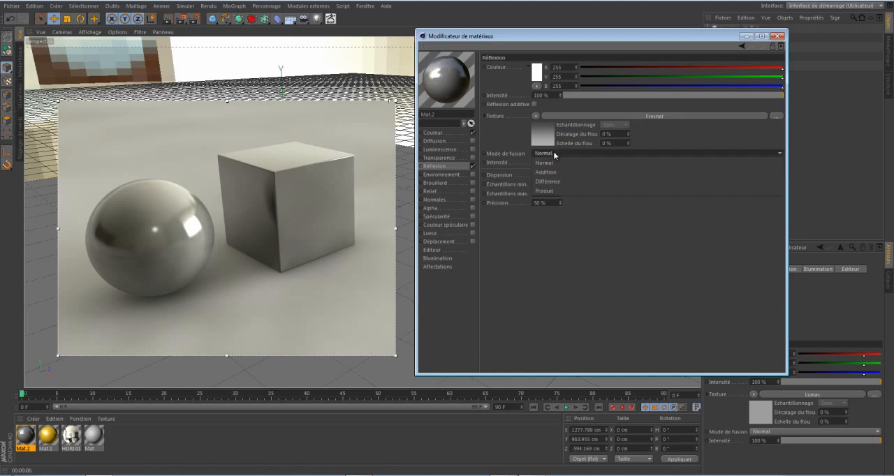
left_click(551, 191)
left_click(760, 95)
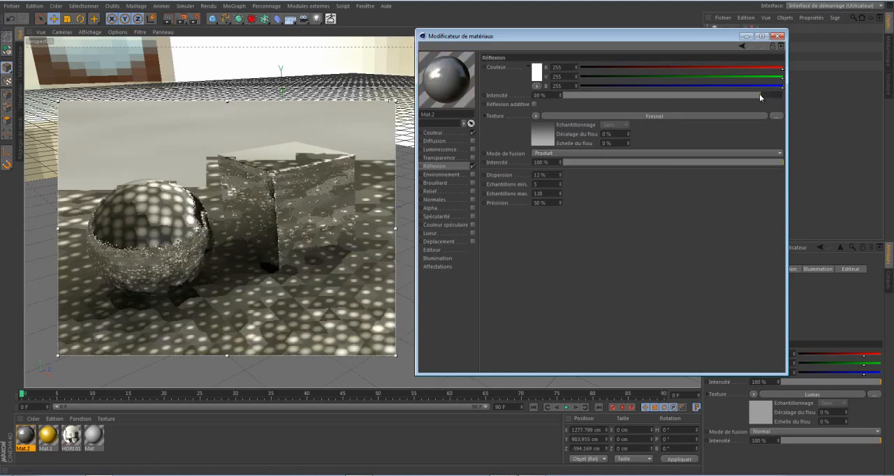
left_click_drag(759, 94, 743, 98)
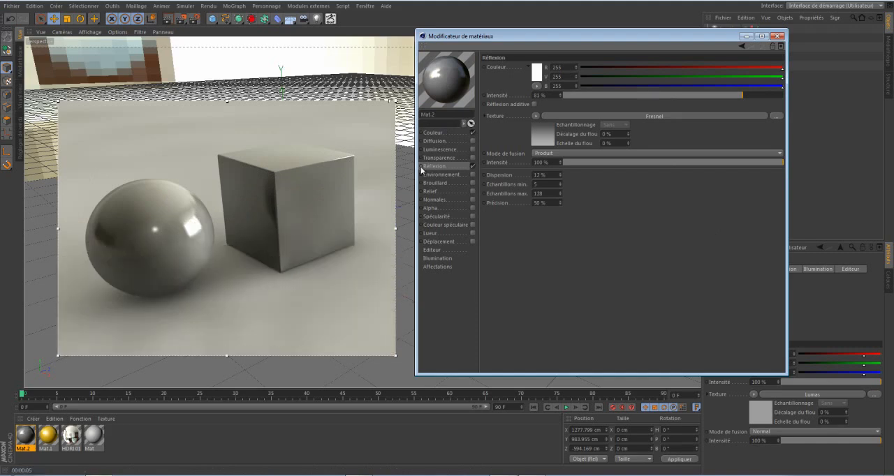
Set the Lumas shader's Matière colour to white and its Illumination to 74 %.
left_click(435, 134)
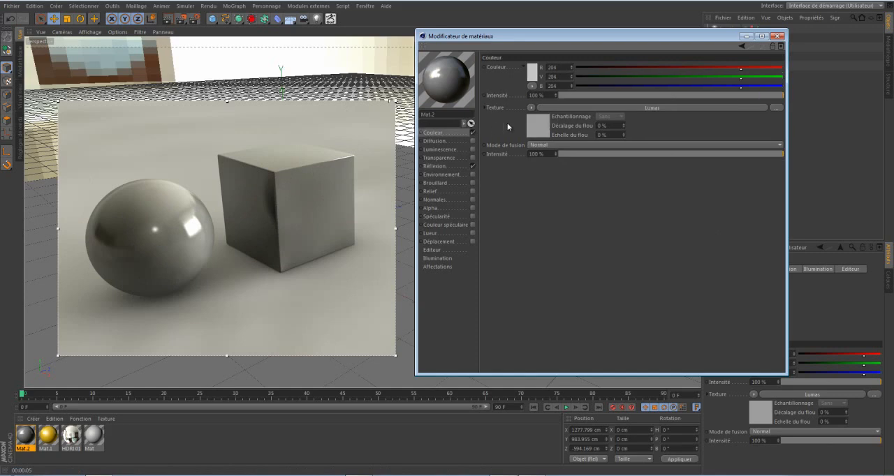
left_click(534, 125)
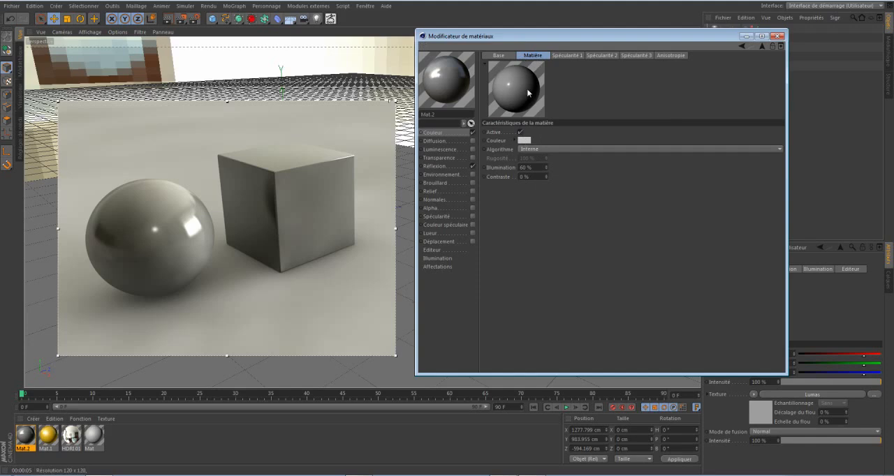
left_click(523, 140)
left_click_drag(528, 101, 664, 111)
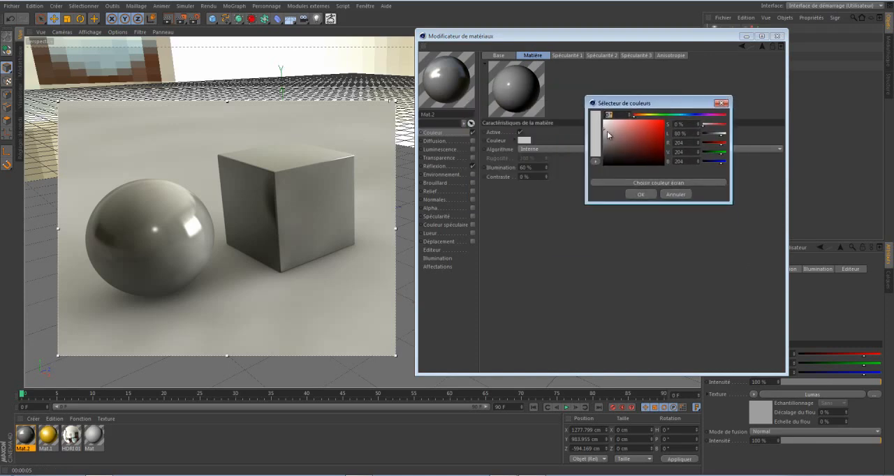
left_click_drag(607, 130, 604, 120)
left_click(638, 195)
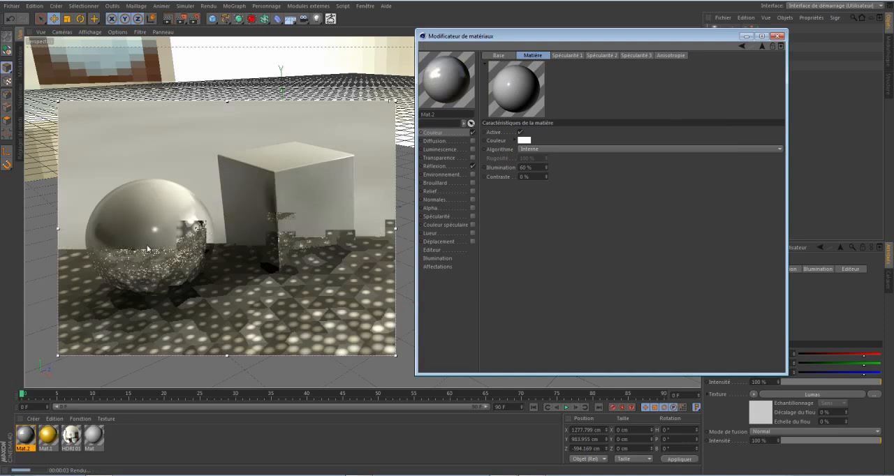
scroll(535, 168, "up", 14)
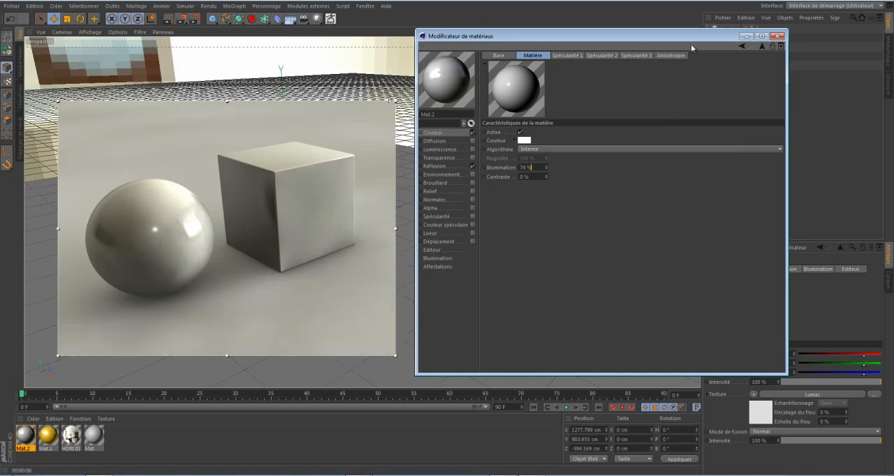
Try pure red as the Lumas shader's Spécularité 1 colour and return it to white.
left_click(564, 55)
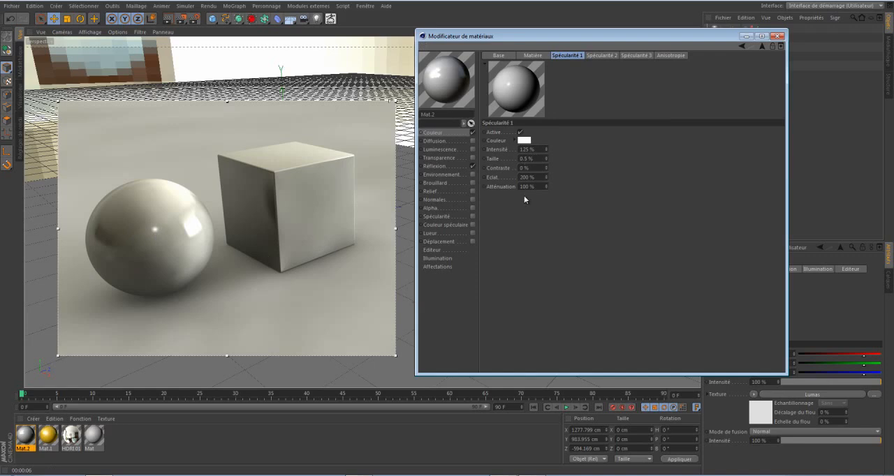
left_click(524, 141)
left_click_drag(515, 149, 531, 108)
left_click(506, 184)
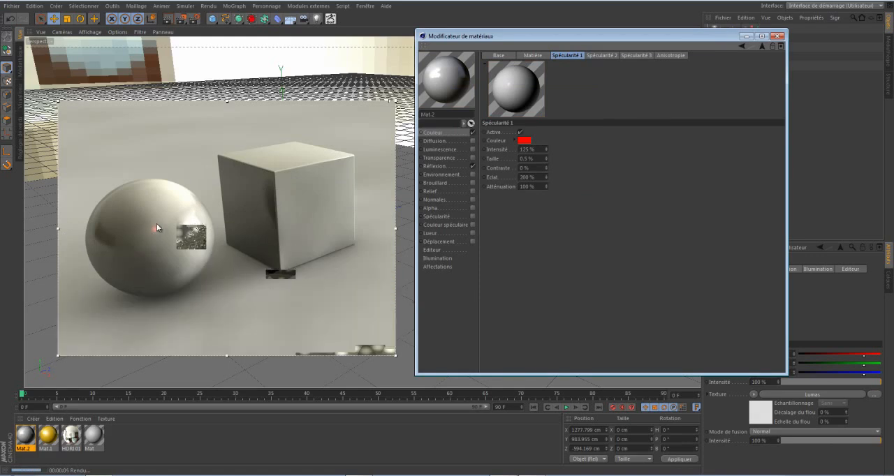
left_click(521, 141)
left_click_drag(504, 141, 434, 80)
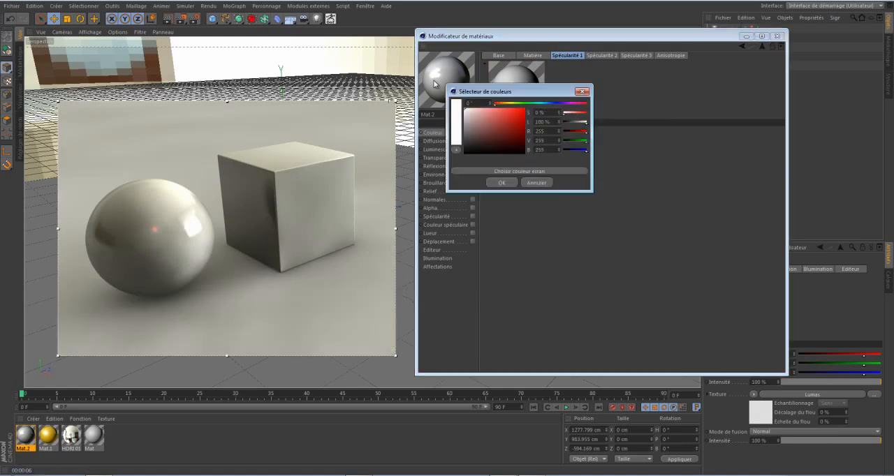
left_click(506, 182)
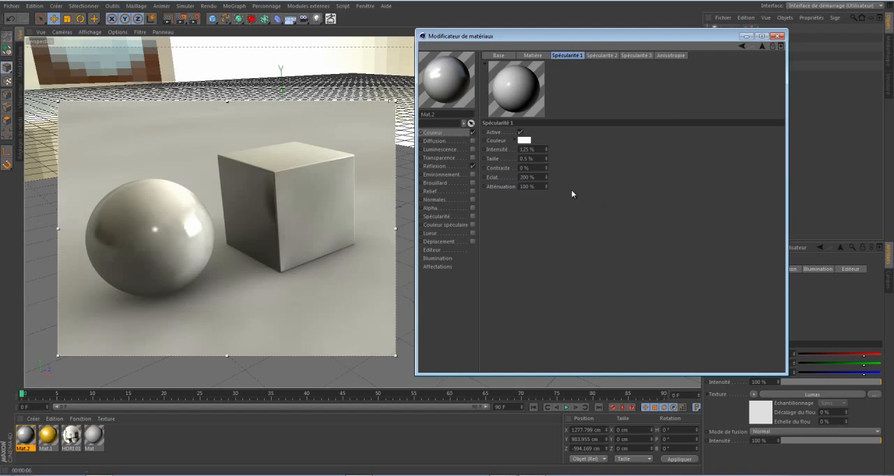
Set the Lumas shader's Spécularité 2 colour to pure red (RGB 255, 0, 0).
left_click(601, 55)
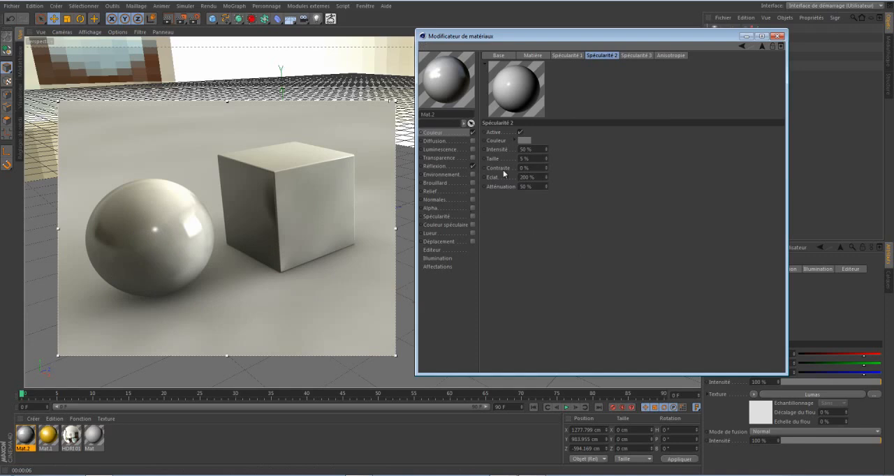
left_click(519, 143)
left_click_drag(510, 144, 530, 107)
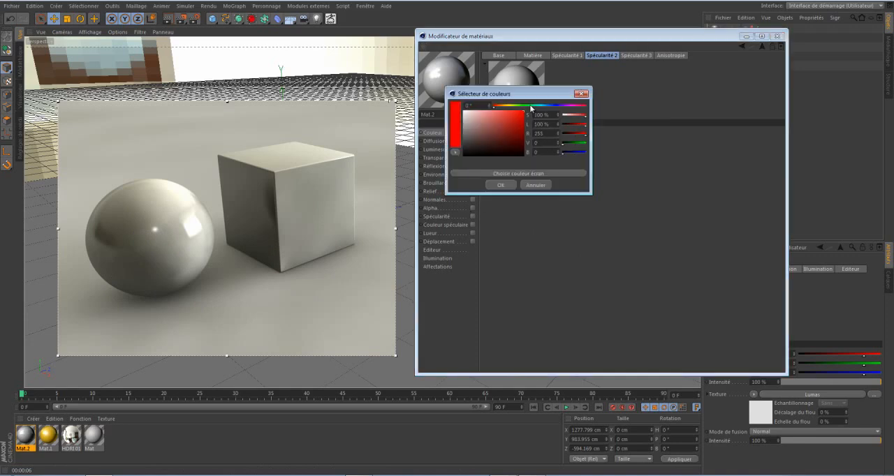
left_click(504, 185)
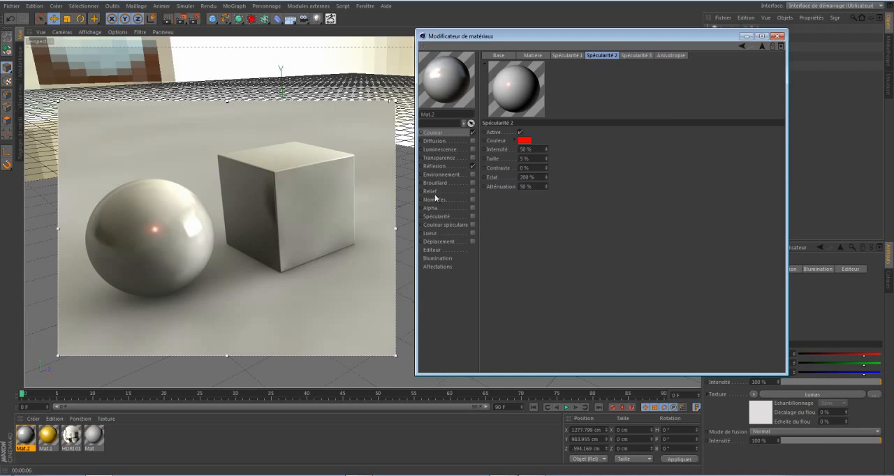
Set the Lumas shader's Spécularité 2 colour to a neutral light grey (RGB 187, 187, 187).
left_click(525, 140)
left_click_drag(500, 124, 468, 126)
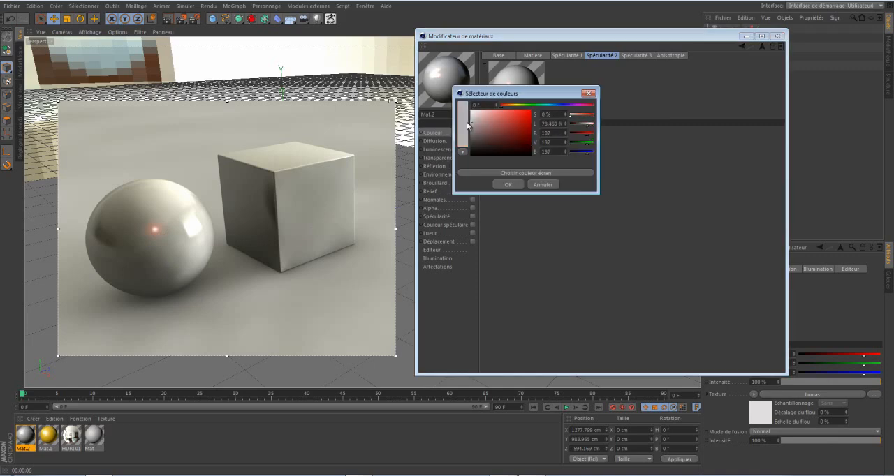
left_click(508, 185)
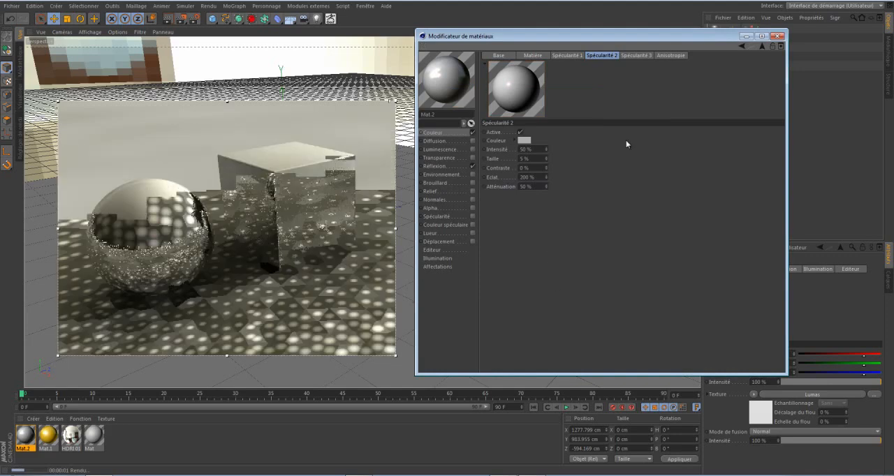
Try pure red (RGB 255, 0, 0) as the Lumas shader's Spécularité 3 colour.
left_click(639, 55)
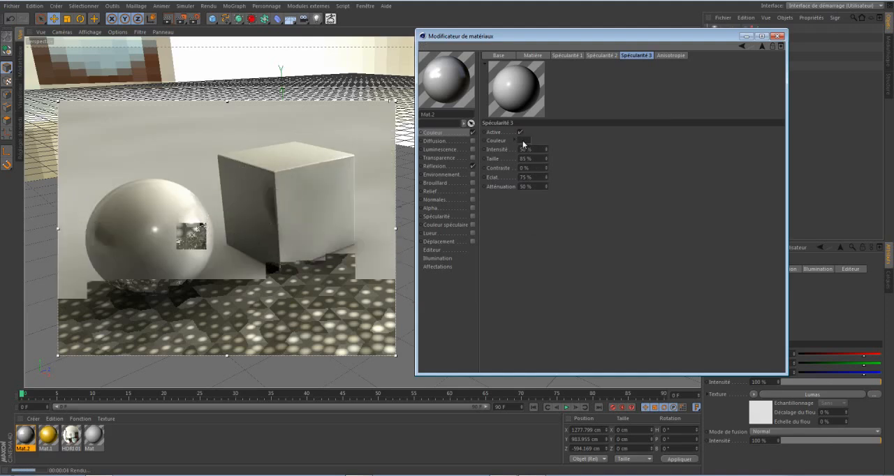
left_click(523, 141)
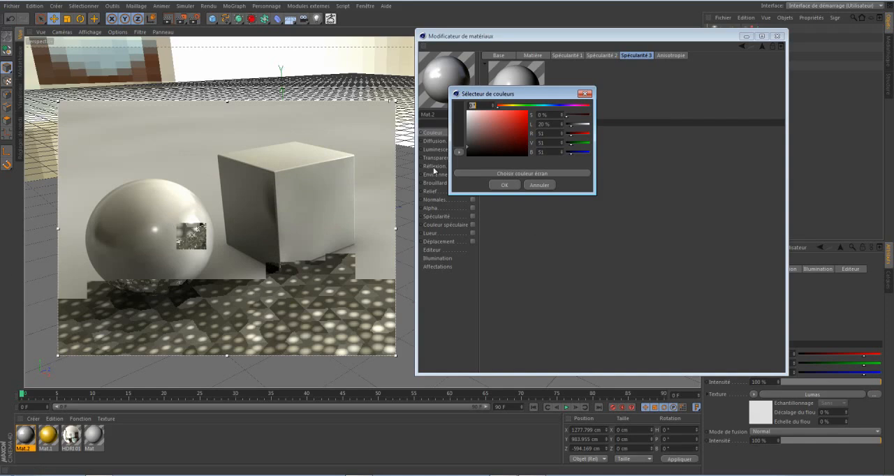
left_click_drag(473, 146, 550, 108)
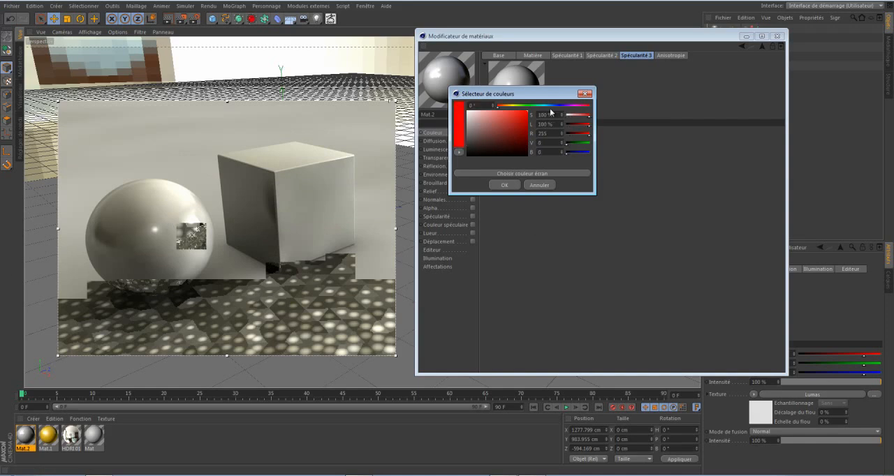
left_click(504, 185)
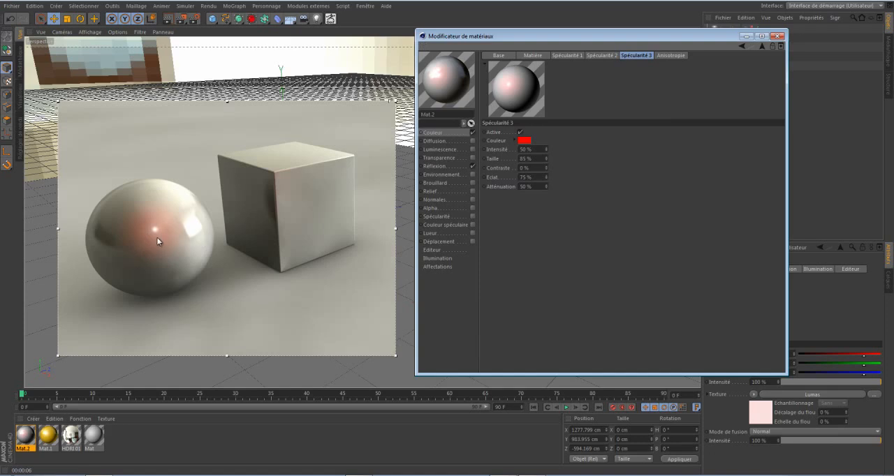
Replace the Spécularité 3 colour with white and darken it to a neutral grey (RGB 114, 114, 114).
left_click(524, 142)
left_click_drag(517, 141, 469, 109)
left_click(506, 182)
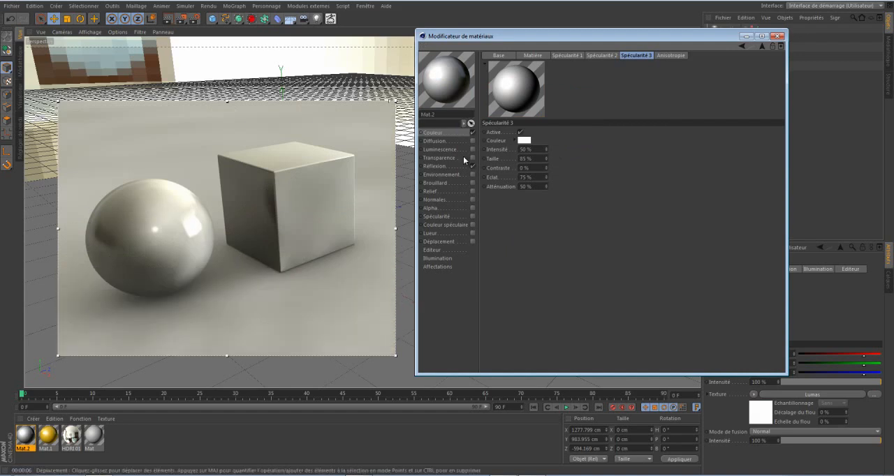
left_click(525, 140)
left_click_drag(523, 139, 465, 135)
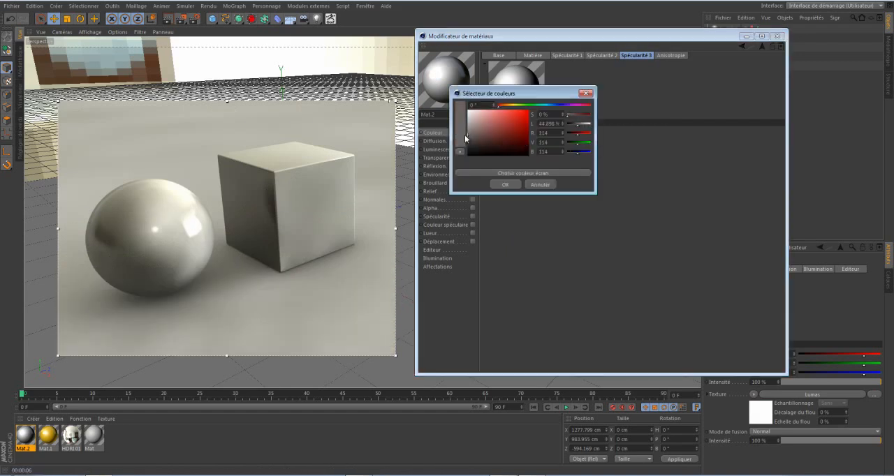
left_click(496, 187)
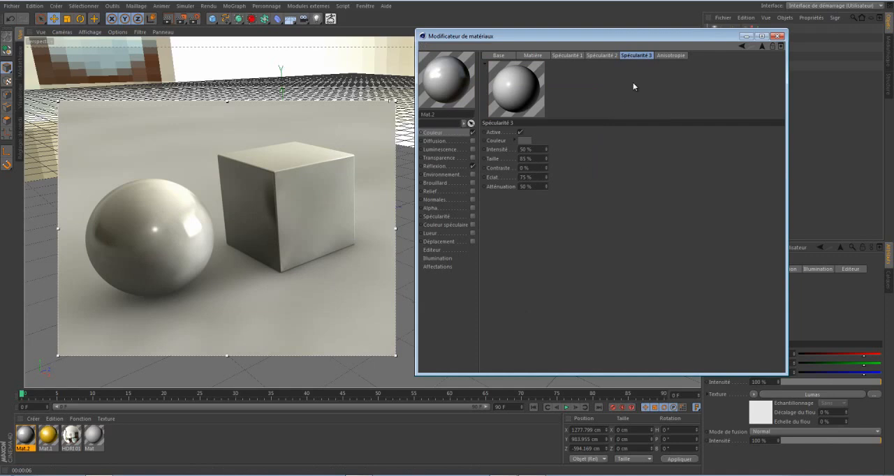
Activate the Lumas shader's Anisotropie and check the stretched highlights on the sphere and cube from another angle.
left_click(665, 56)
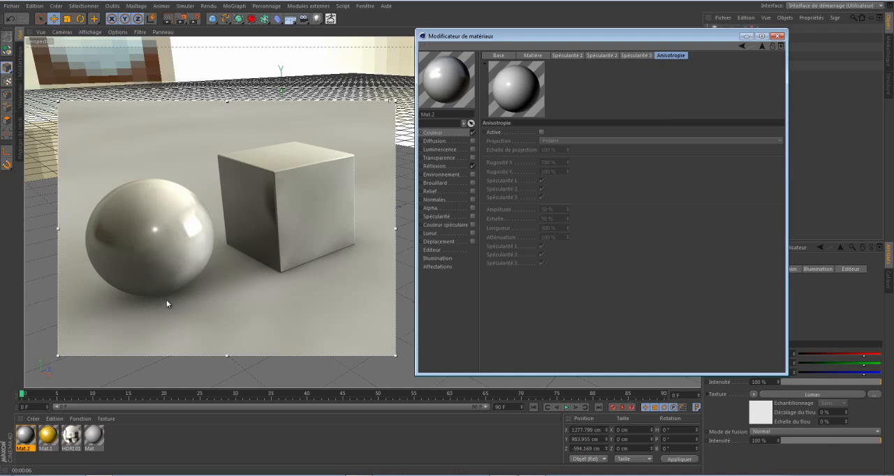
left_click(541, 132)
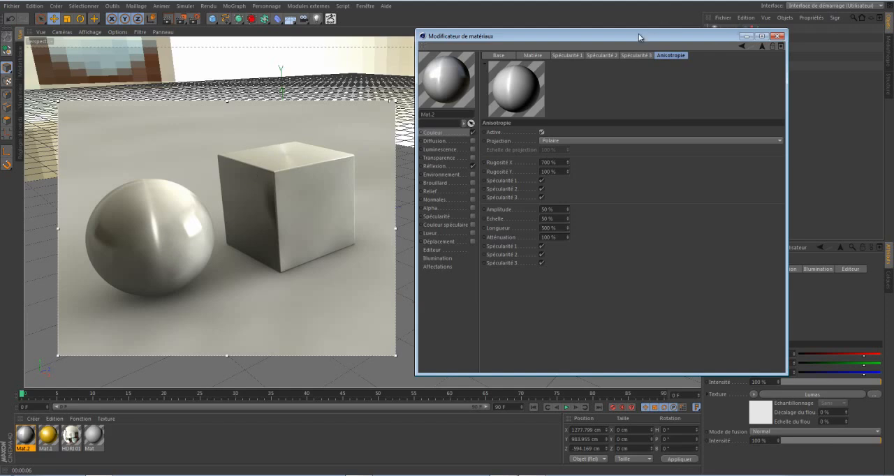
left_click_drag(638, 36, 644, 90)
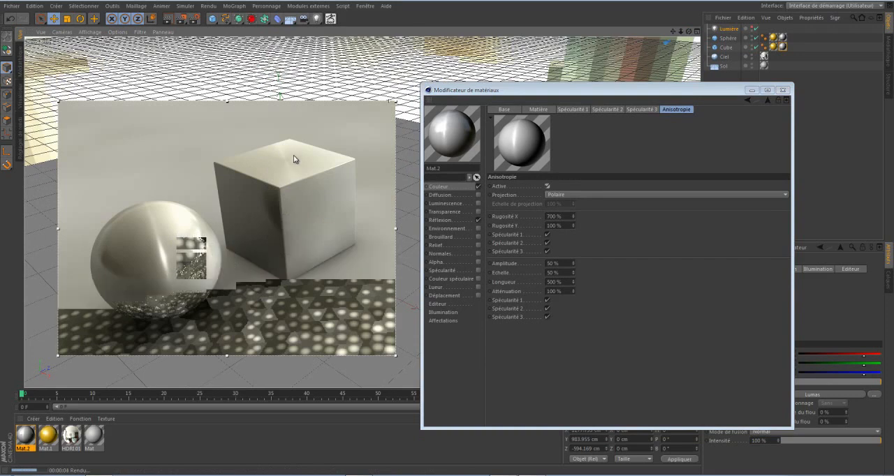
left_click_drag(688, 31, 448, 234)
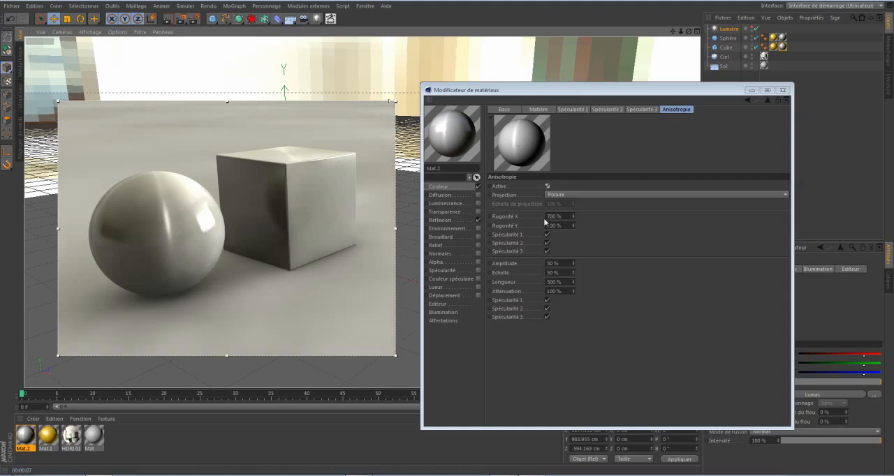
Try the Planaire and Auto-planaire anisotropy projections and return to Polaire.
left_click(564, 195)
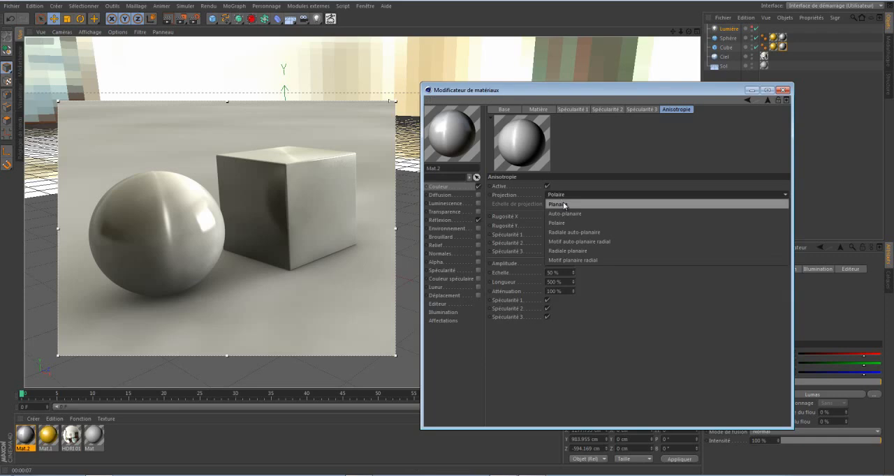
left_click(563, 203)
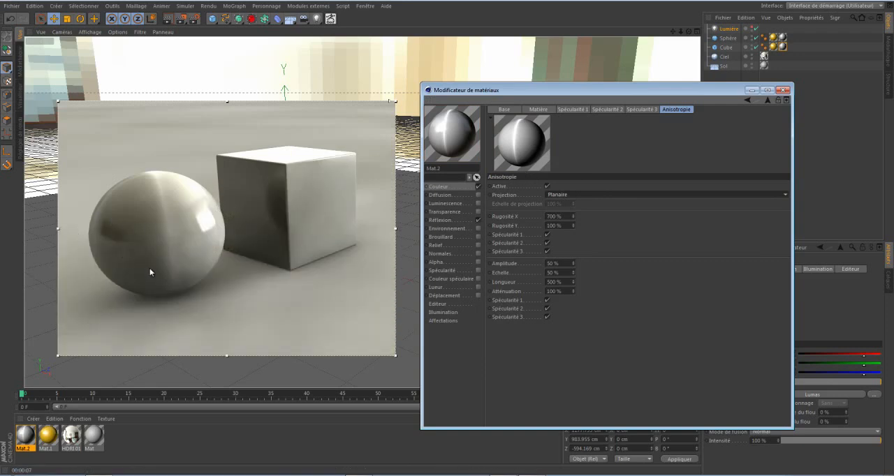
left_click(566, 191)
left_click(564, 194)
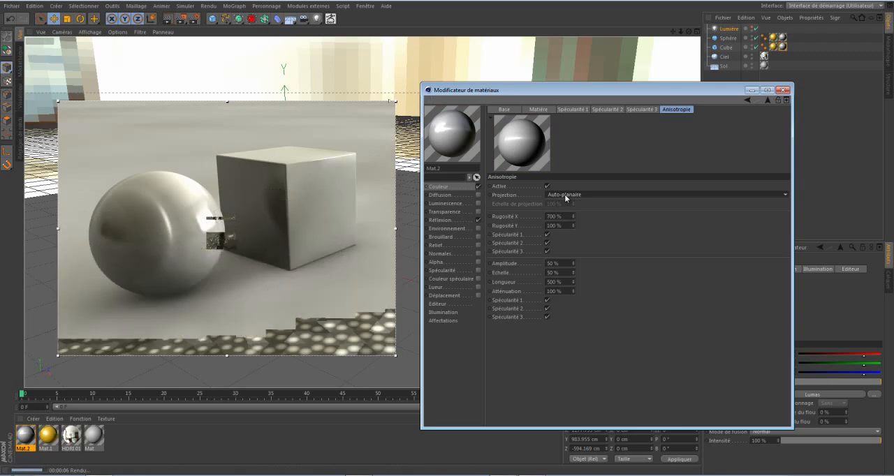
scroll(564, 194, "down", 1)
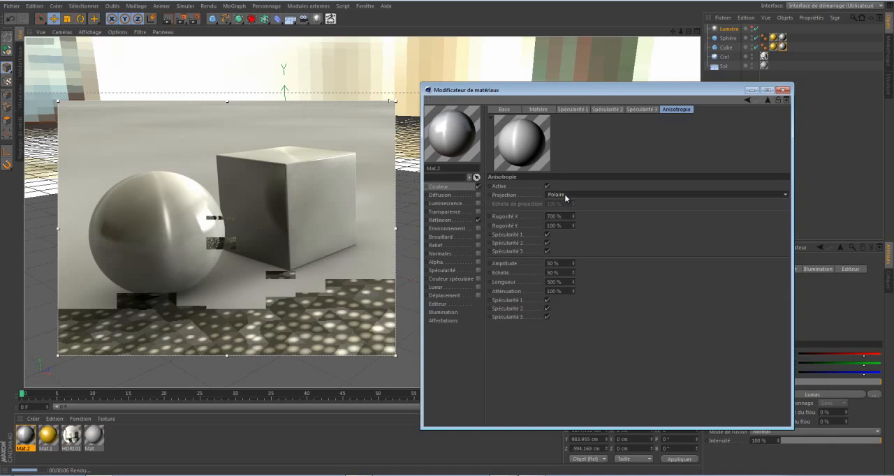
Try the Motif auto-planaire radial and Motif planaire radial anisotropy projections and return to Polaire.
left_click(564, 194)
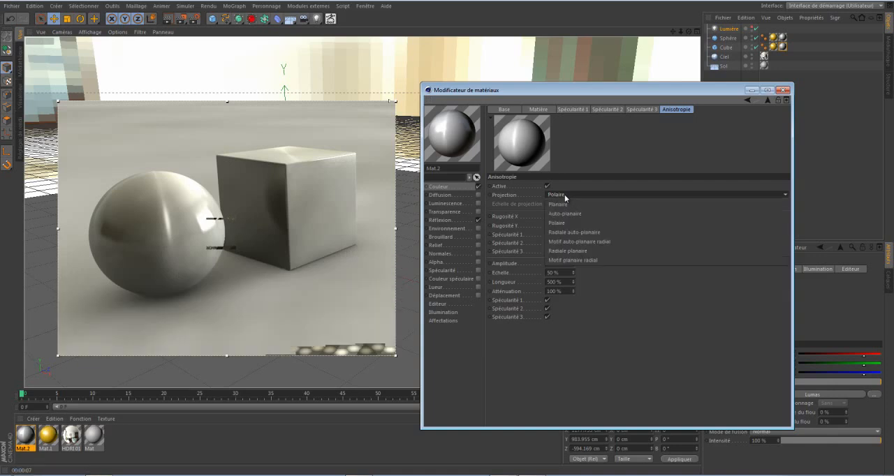
left_click(569, 242)
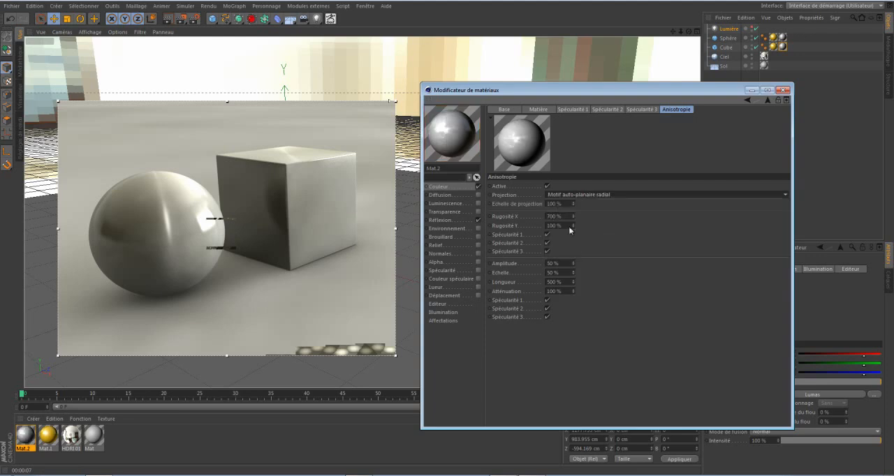
left_click(569, 195)
left_click(571, 254)
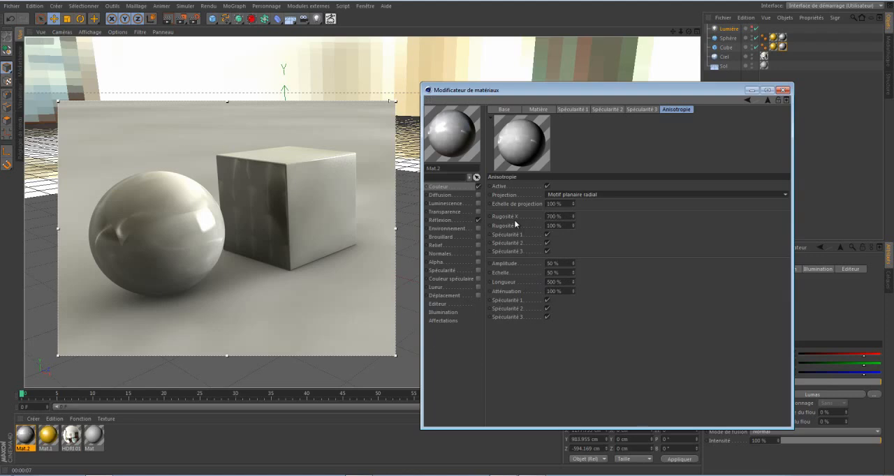
left_click(583, 195)
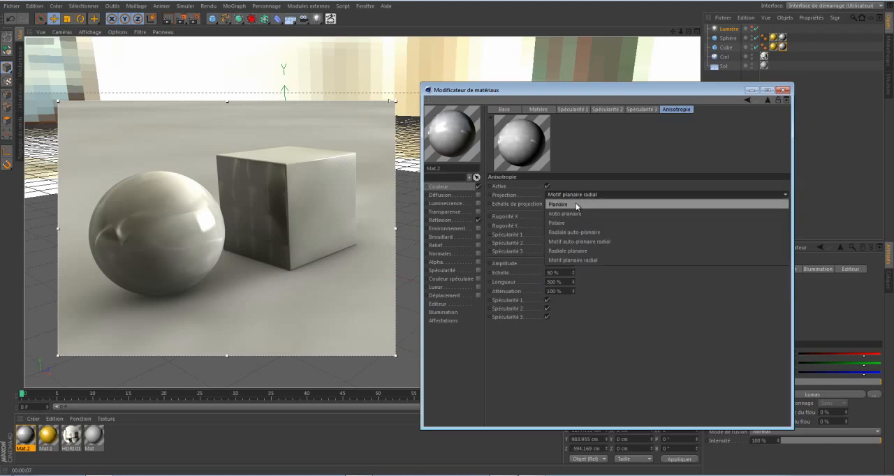
left_click(571, 221)
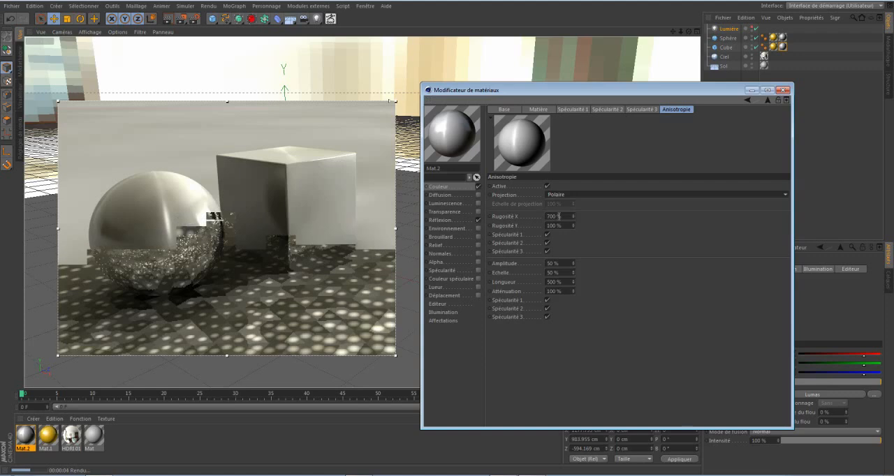
Try an anisotropy Rugosité X of 100 % and return it to 700 %.
left_click_drag(563, 217, 542, 219)
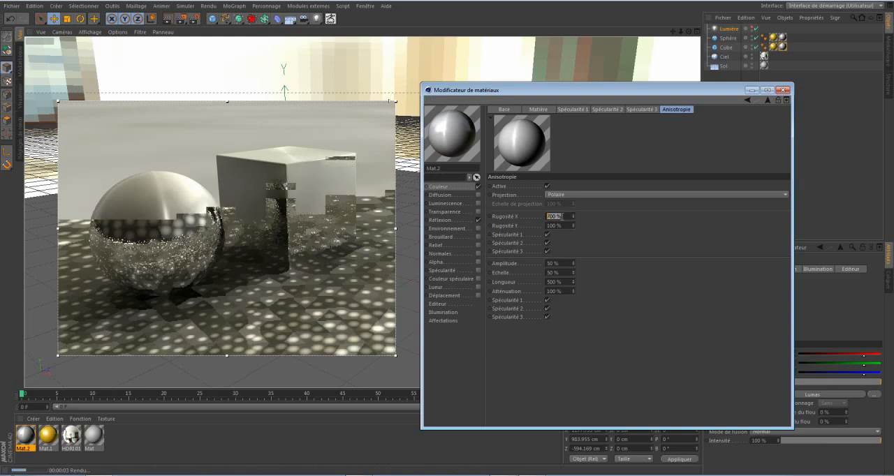
left_click(563, 216)
left_click_drag(563, 216, 516, 218)
type("100")
key("Return")
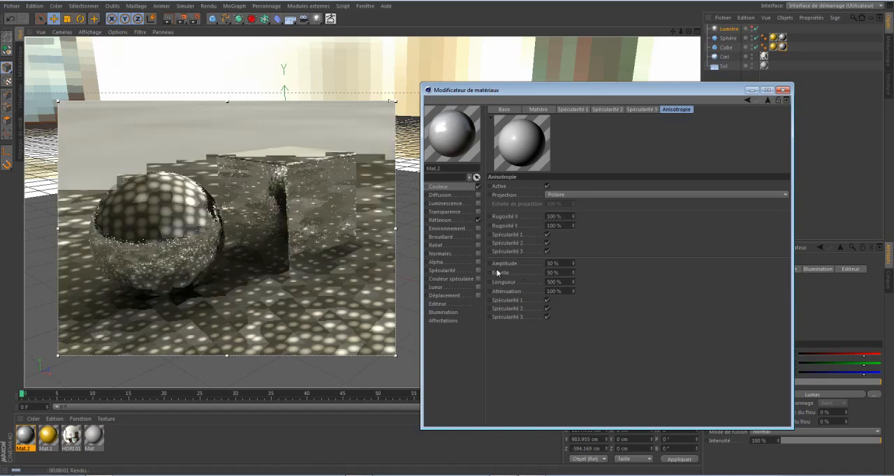
left_click_drag(565, 216, 458, 220)
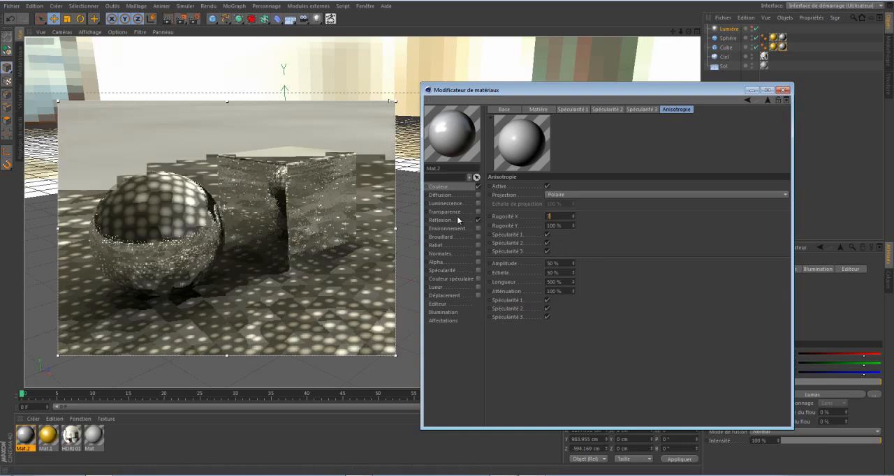
type("700")
key("Return")
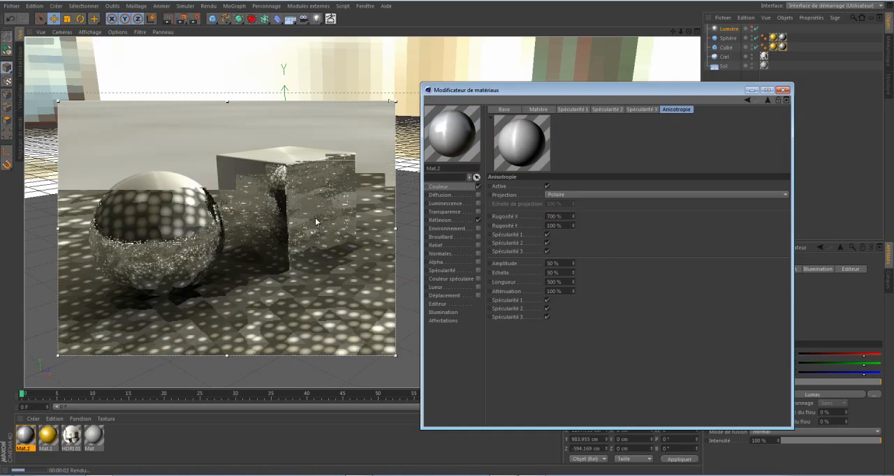
Try Rugosité X at 100 % with Rugosité Y at 700 %, and return them to 700 % and 100 %.
double_click(555, 217)
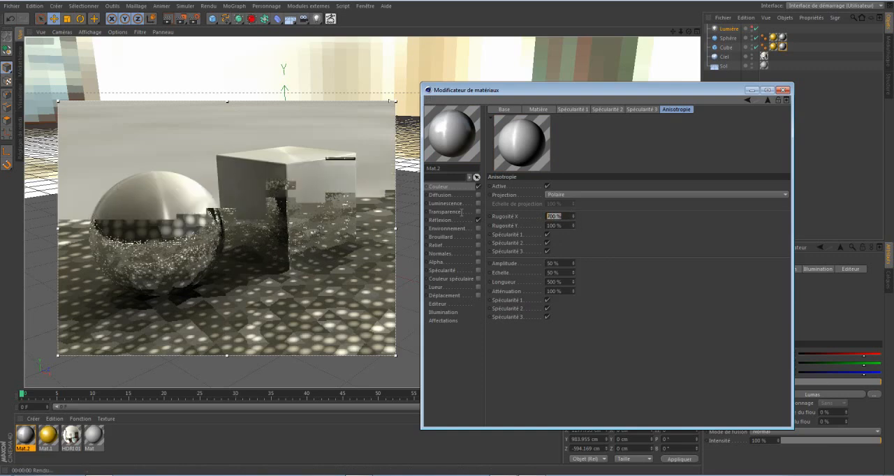
type("100")
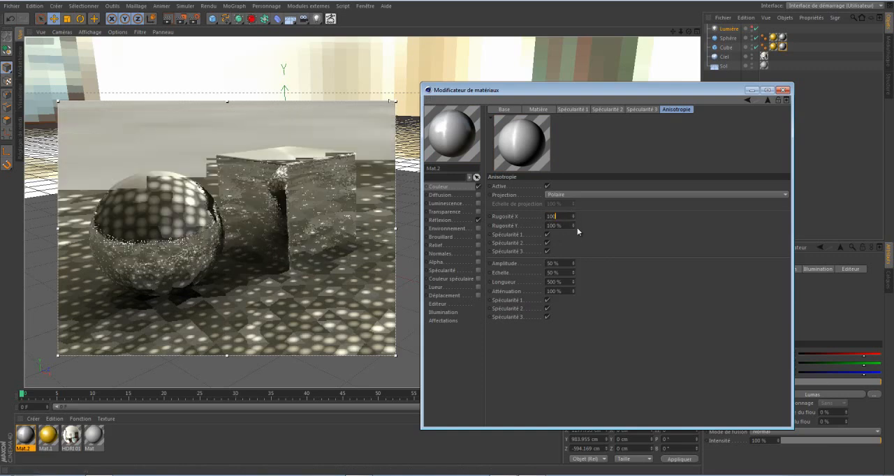
key("Tab")
type("1")
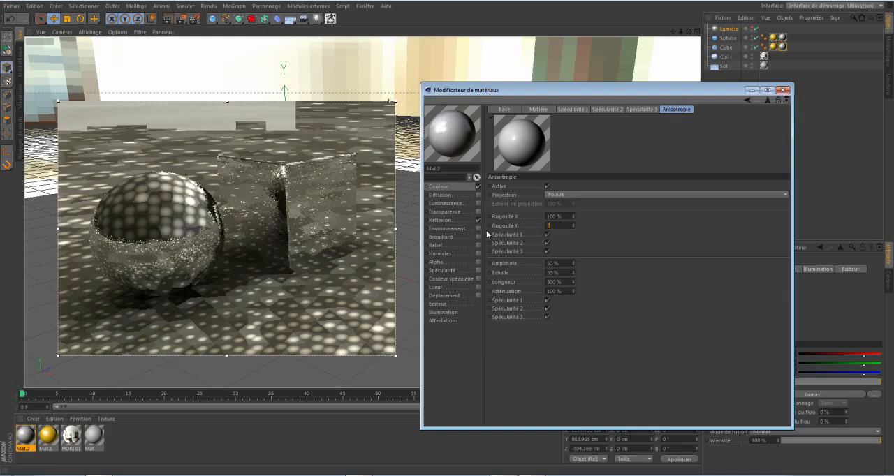
key("Return")
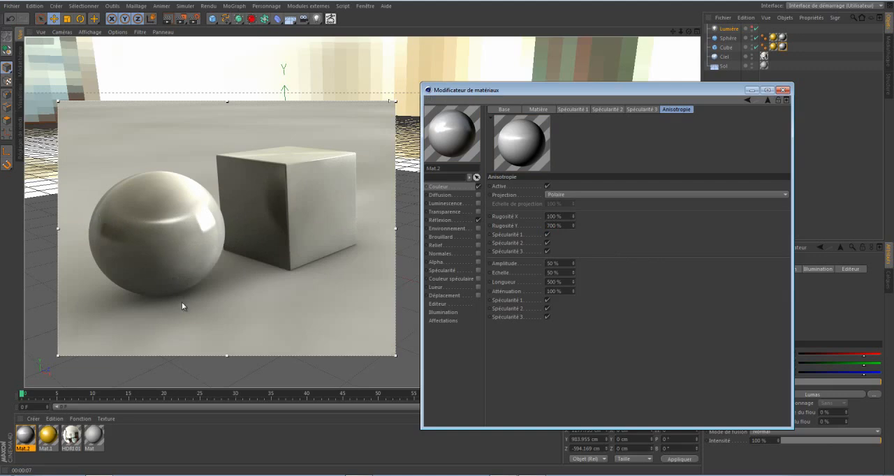
double_click(562, 217)
type("10")
type("0")
key("Tab")
type("10")
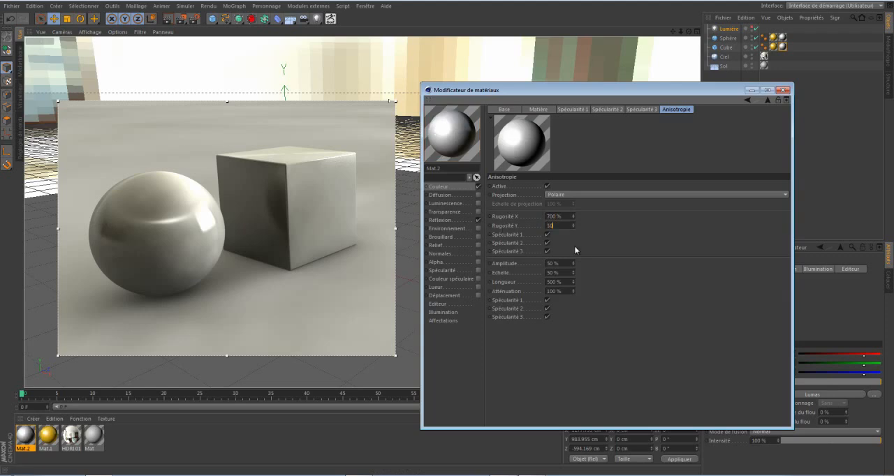
key("Return")
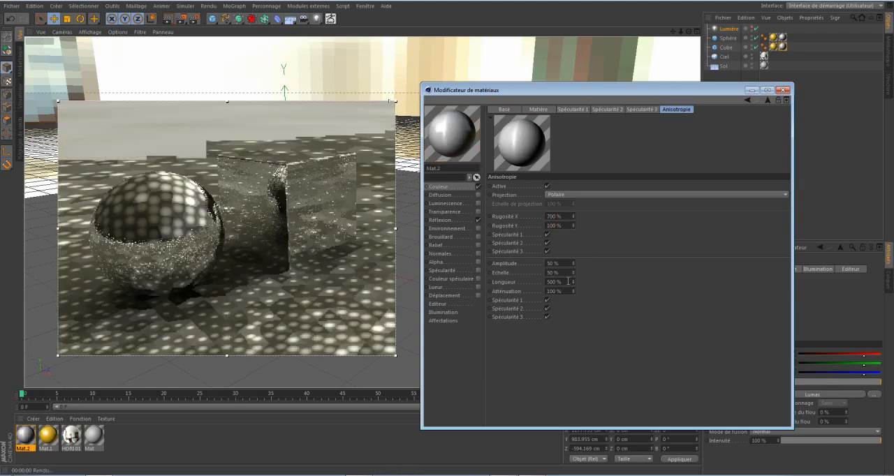
Set the anisotropy scratch Longueur to 0 % and check the render from a different viewing angle.
left_click_drag(569, 282, 487, 282)
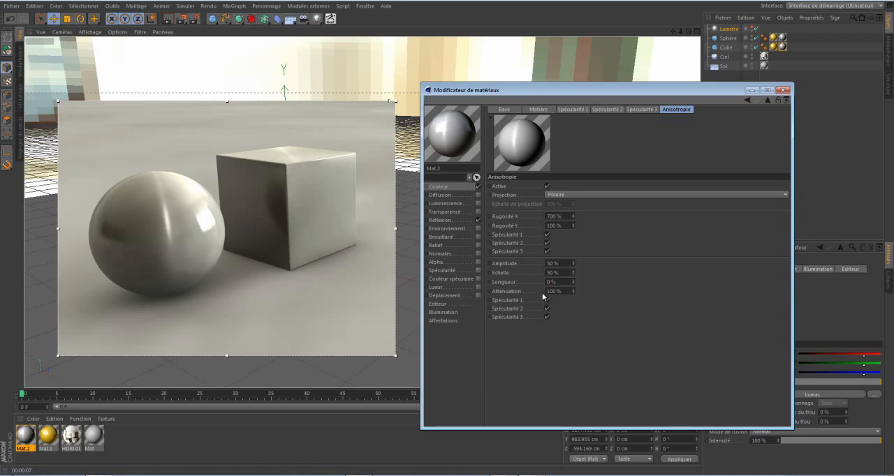
key("Return")
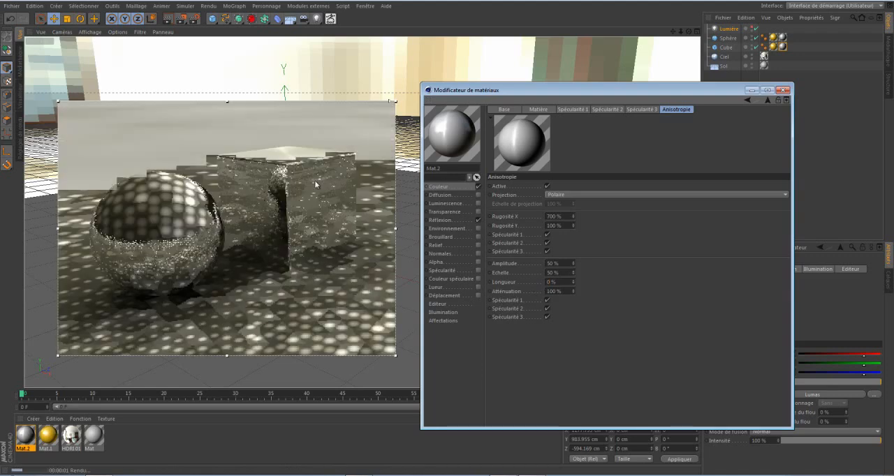
mouse_move(689, 31)
left_mouse_down()
mouse_move(447, 232)
mouse_move(463, 151)
left_mouse_up()
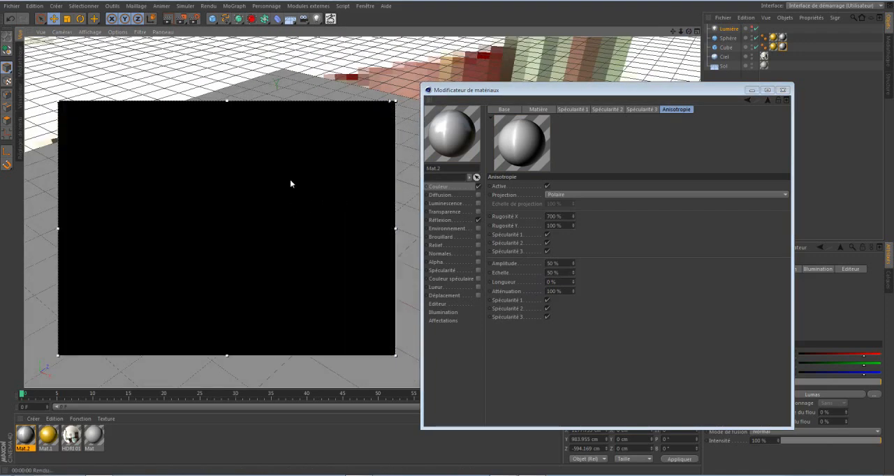
Set the anisotropy scratch Longueur to 50 %.
scroll(291, 185, "up", 3)
scroll(289, 184, "up", 3)
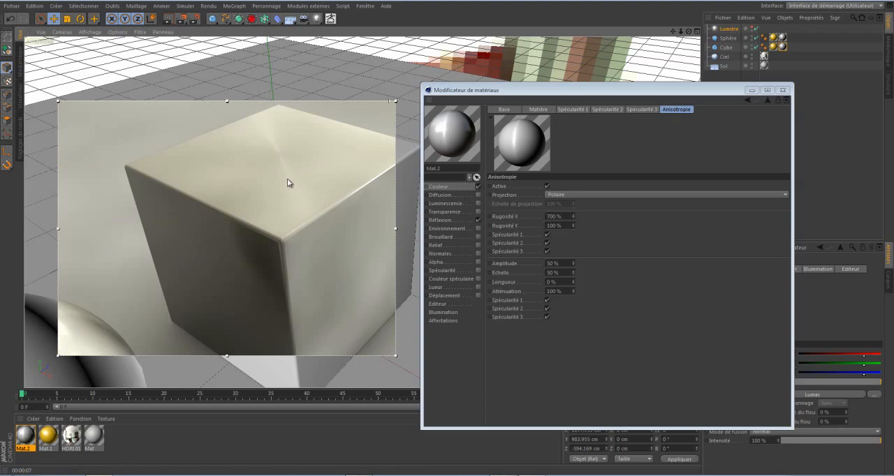
double_click(556, 282)
type("50")
key("Return")
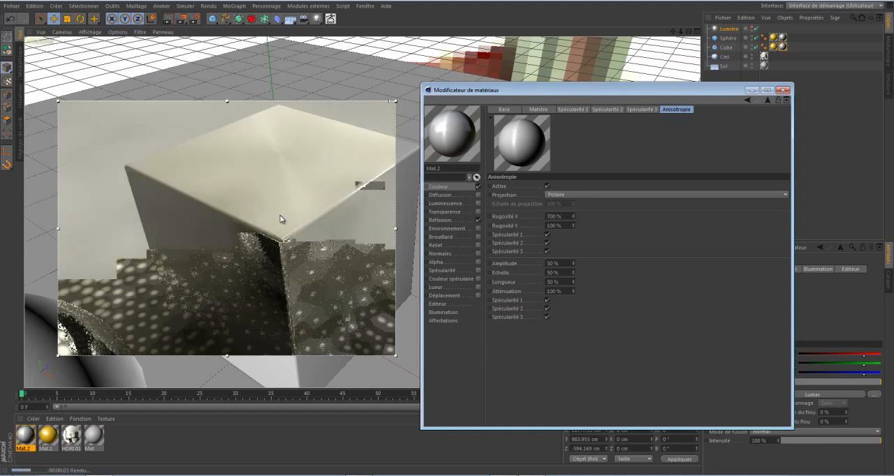
Undo the view changes to frame the whole sphere and cube, and examine the render from a lower angle.
left_click_drag(688, 32, 447, 233)
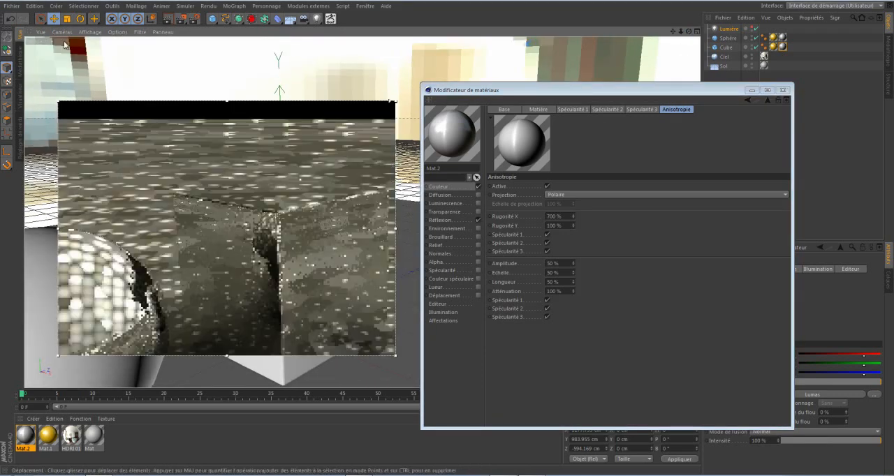
left_click(41, 32)
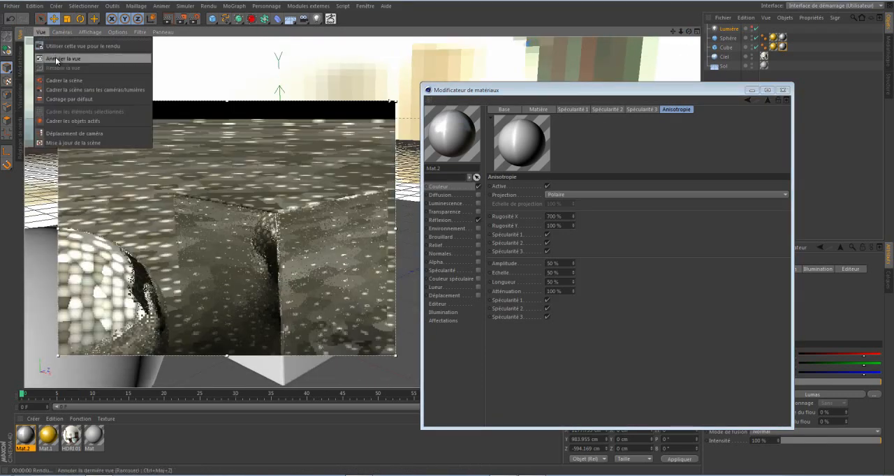
left_click(57, 58)
left_click(42, 32)
left_click(49, 60)
left_click(41, 32)
left_click(56, 58)
left_click(43, 32)
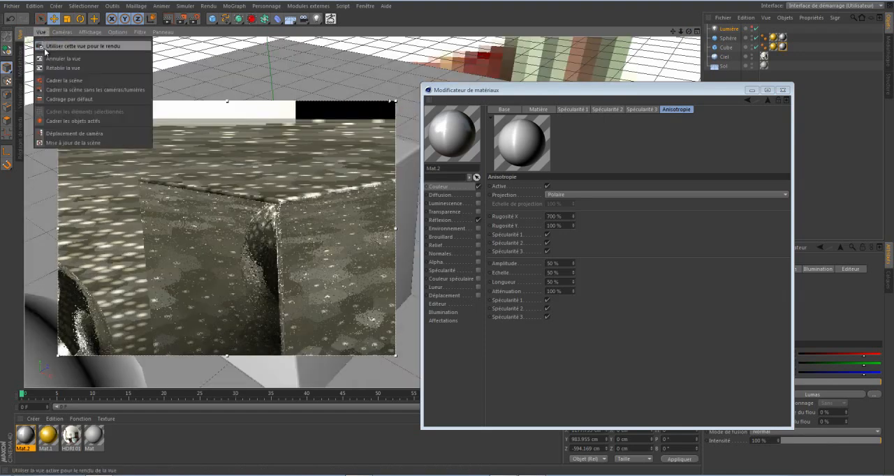
left_click(50, 60)
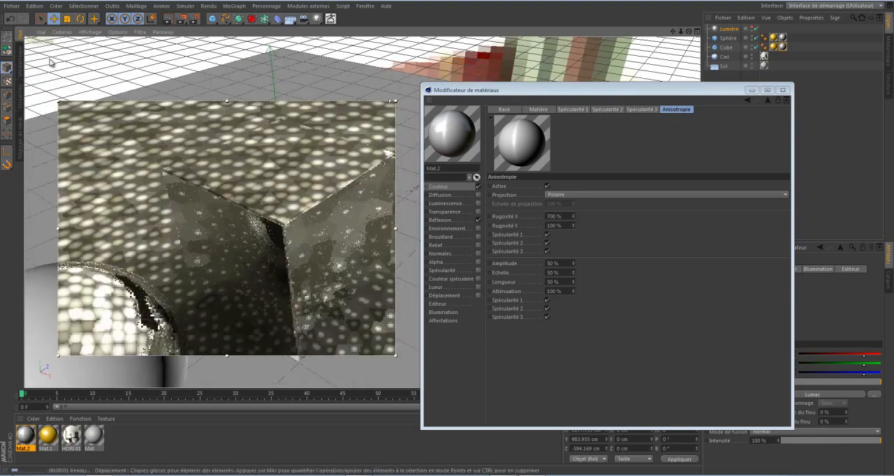
key("ctrl+shift+z")
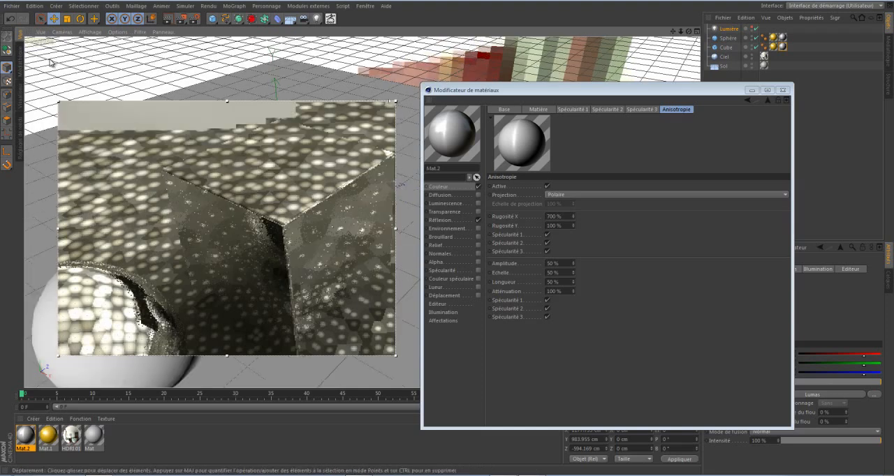
key("ctrl+shift+z")
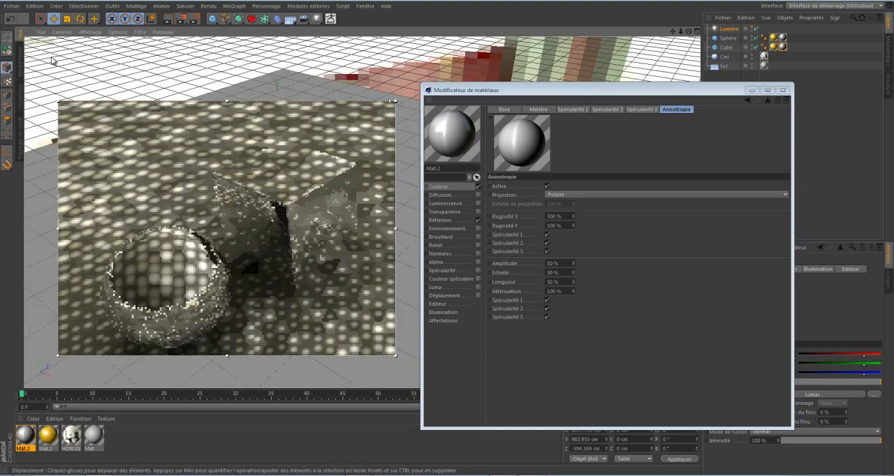
key("ctrl+shift+z")
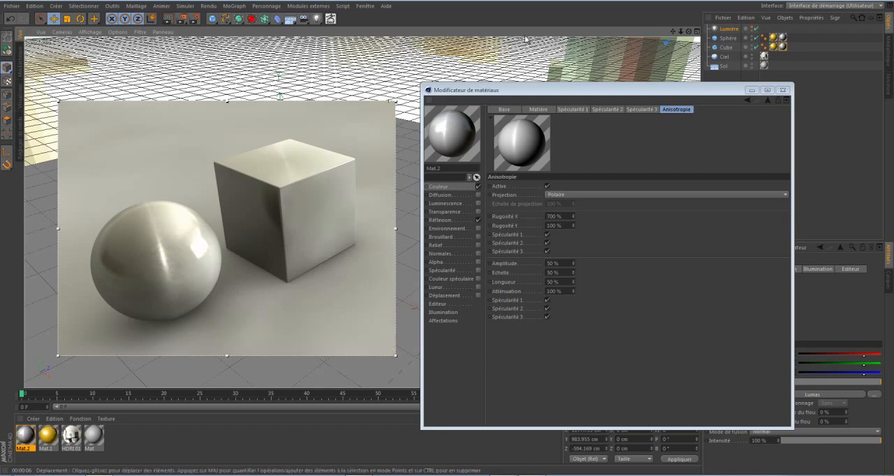
left_click_drag(689, 32, 447, 234)
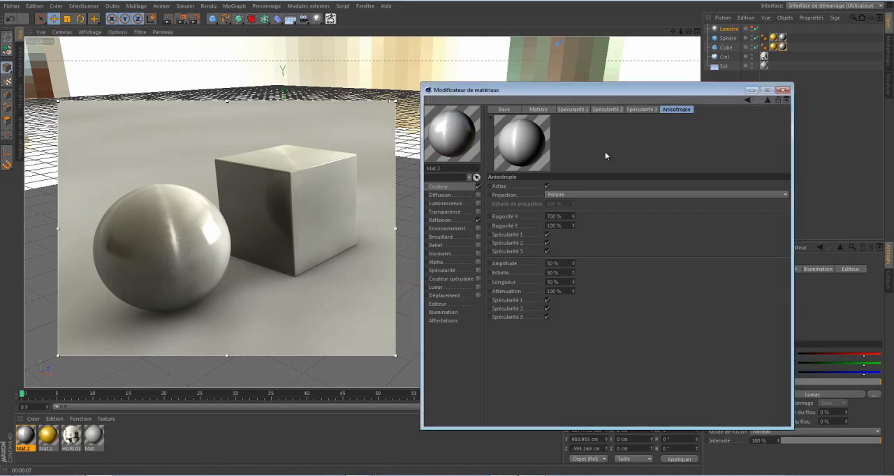
Set the anisotropy scratch Longueur to 500 % and refresh the render.
left_click(597, 193)
left_click(597, 193)
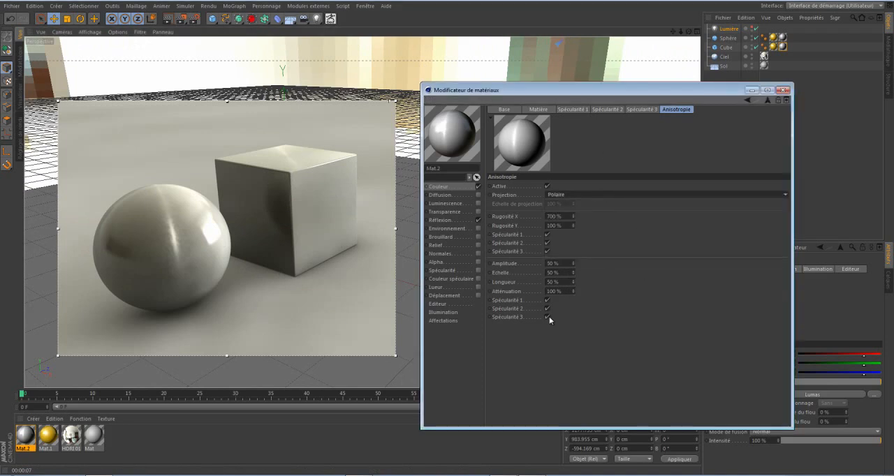
double_click(558, 282)
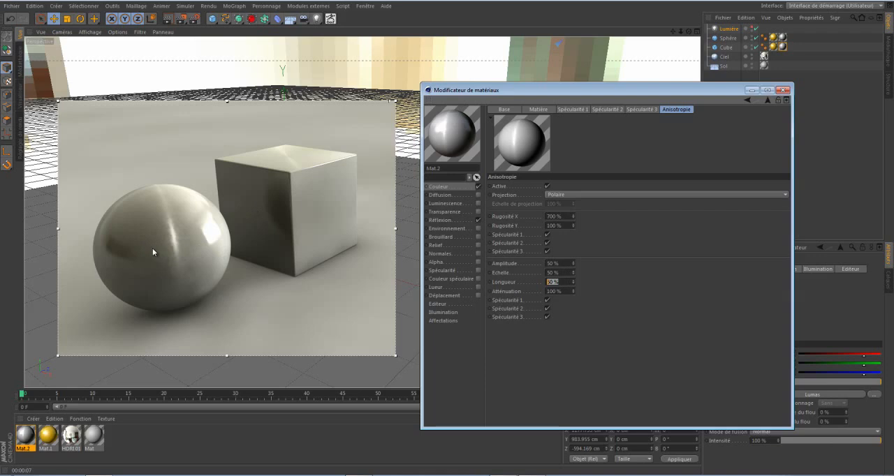
type("500")
key("Return")
key("ctrl+r")
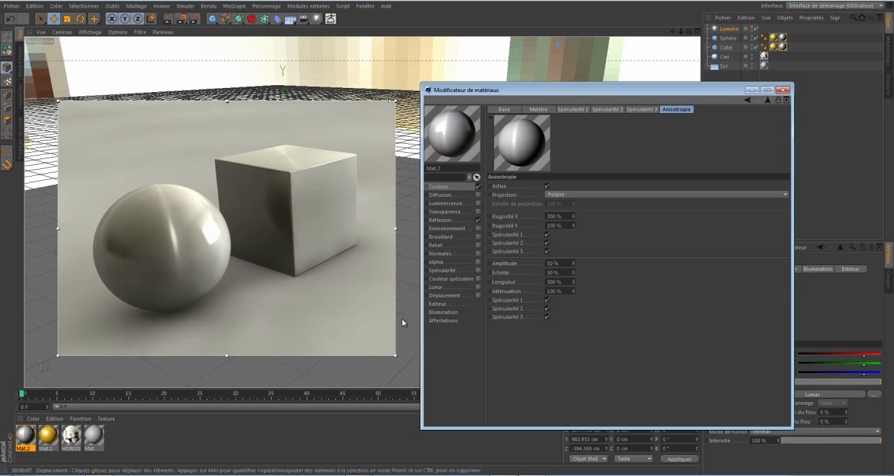
Create a new material, apply it to the sphere and cube, and replace its Couleur channel with Réflexion.
double_click(127, 435)
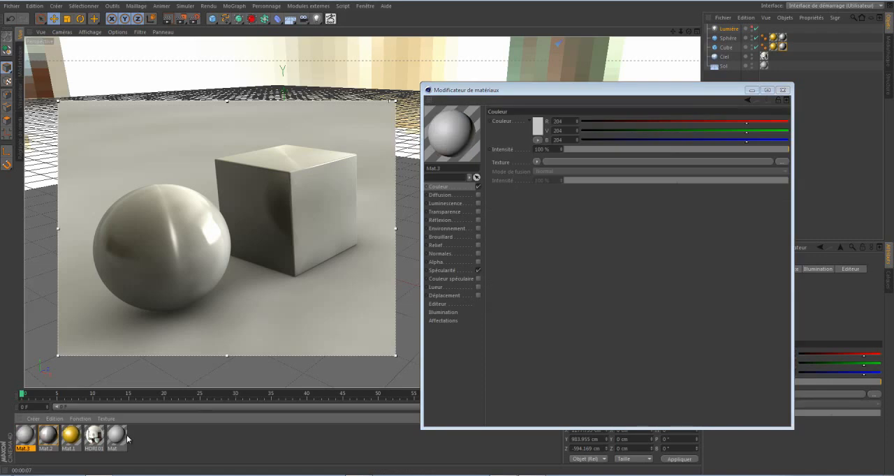
left_click_drag(21, 438, 155, 241)
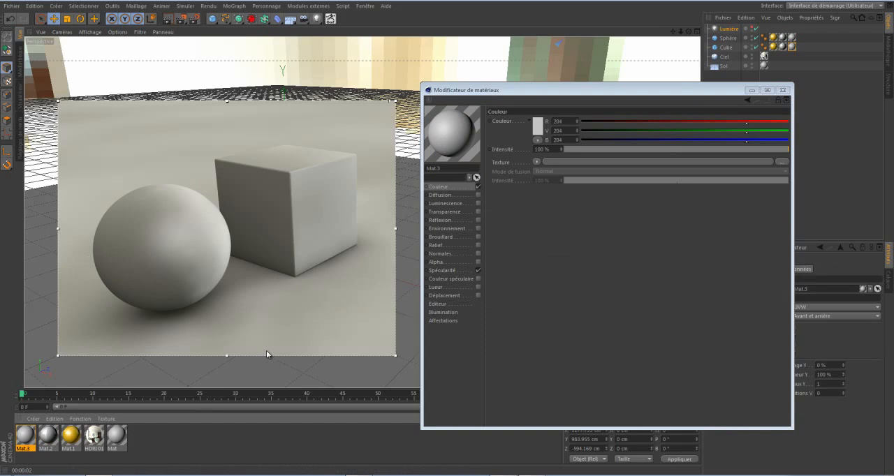
left_click(478, 187)
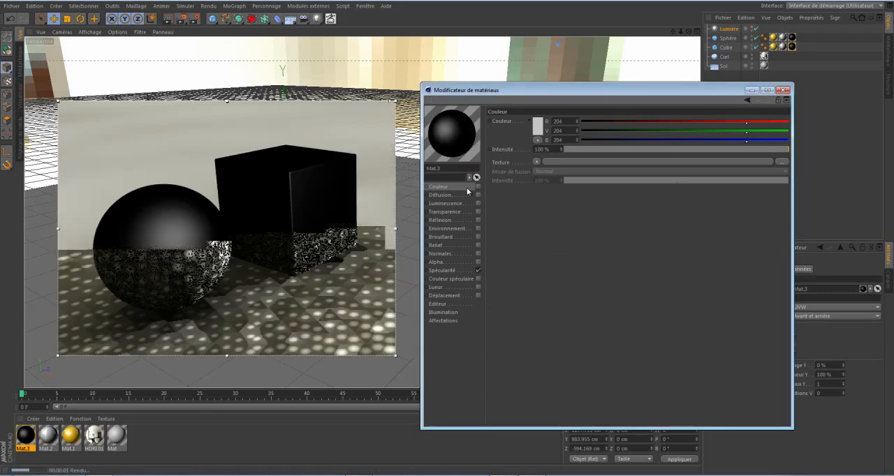
left_click(478, 220)
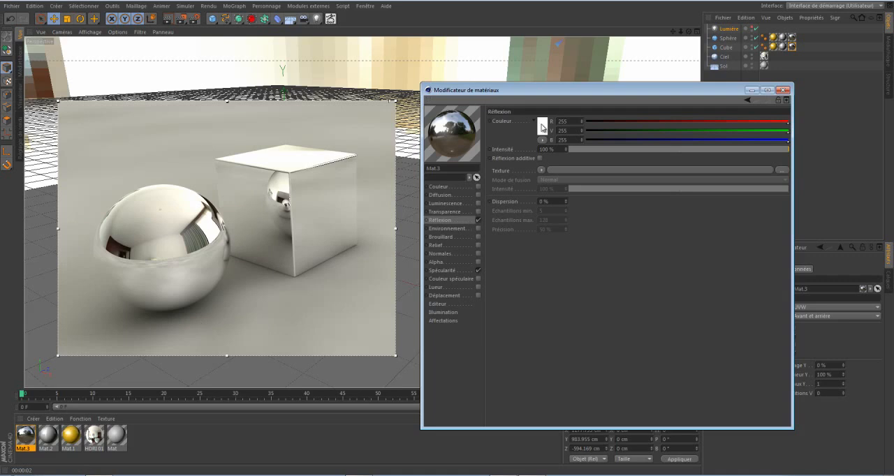
Load a Fresnel texture into the Réflexion channel and recolour its white gradient knot to yellow (255, 225, 35).
left_click(543, 170)
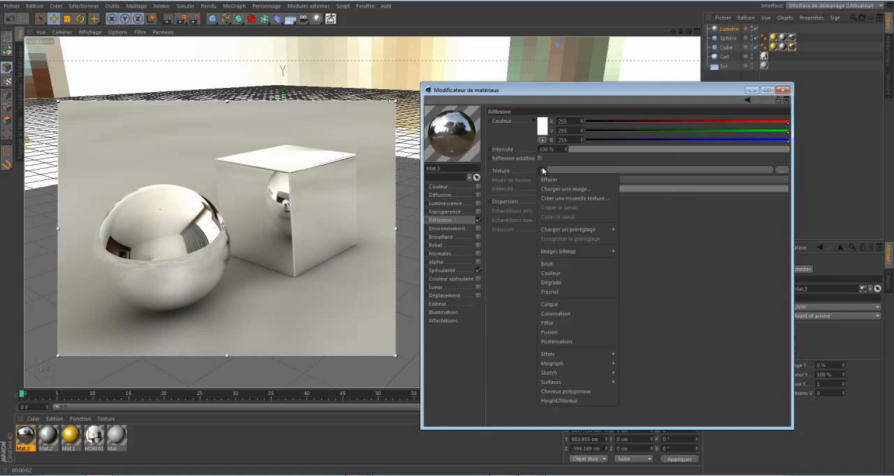
left_click(552, 291)
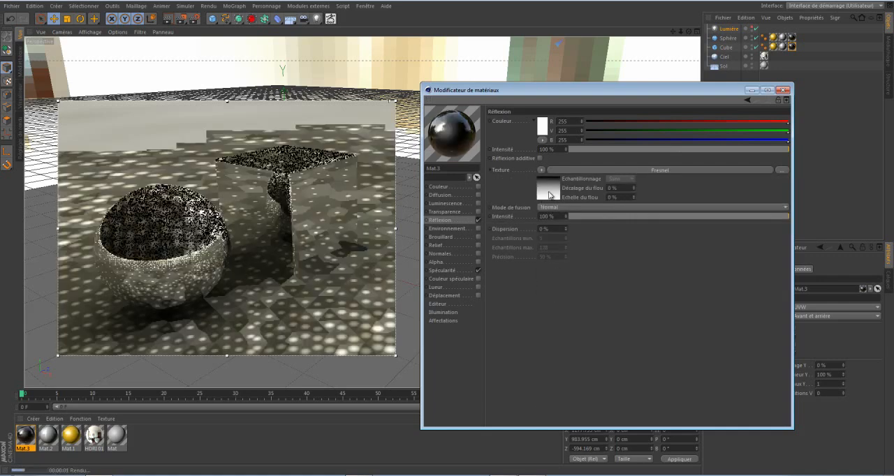
left_click(549, 195)
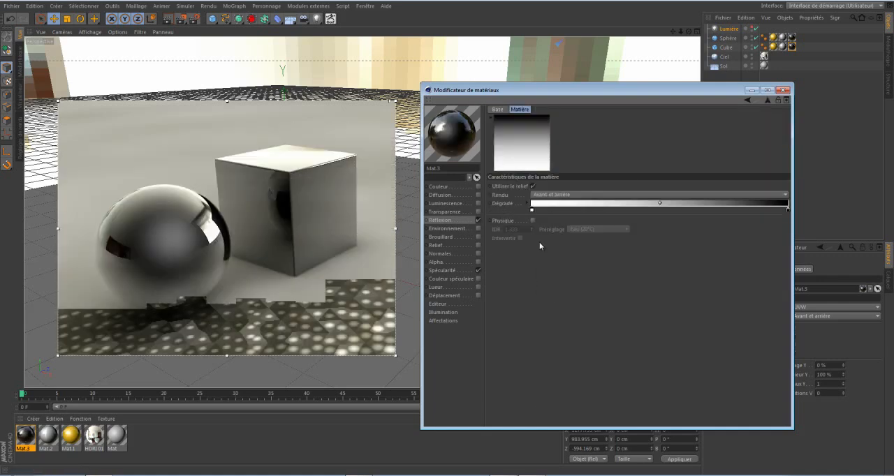
double_click(532, 210)
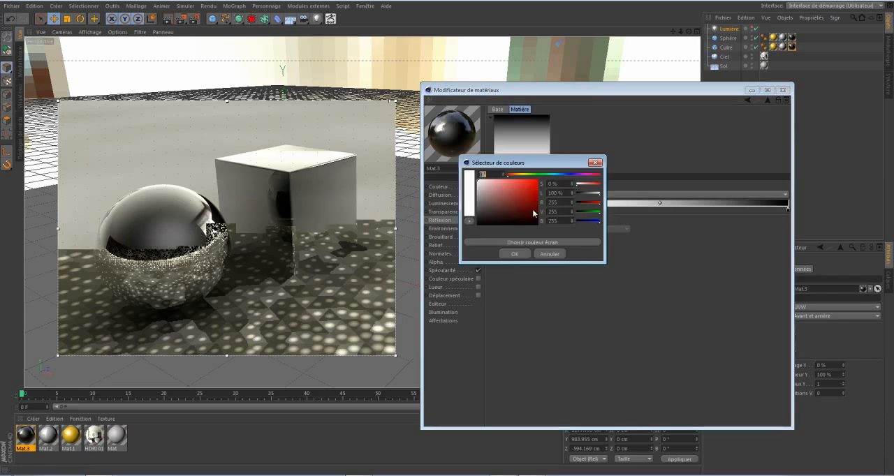
left_click(519, 175)
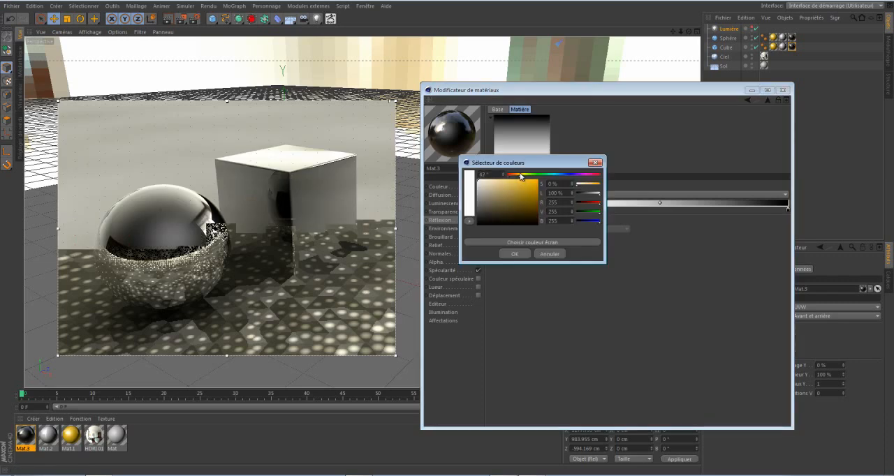
left_click(530, 181)
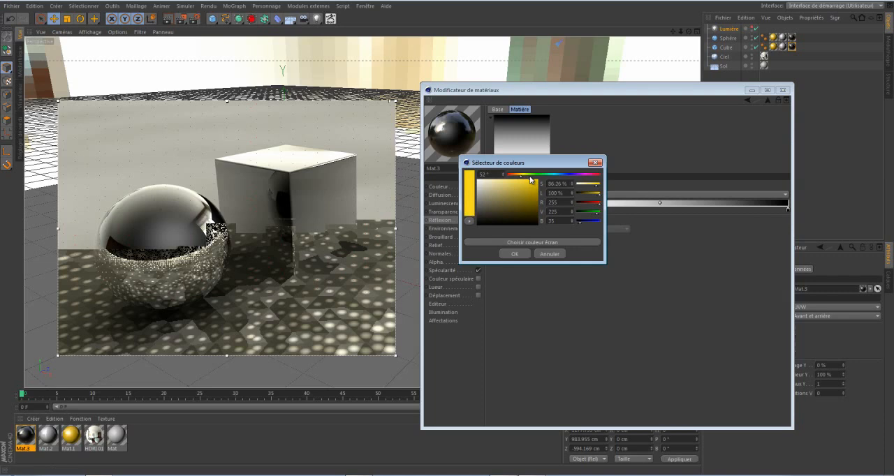
left_click(514, 254)
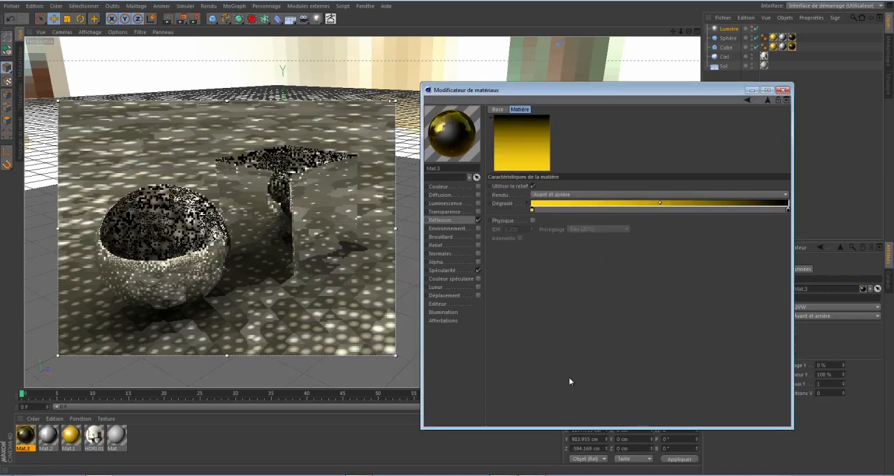
Recolour the black knot of the Fresnel gradient to a bright orange-yellow.
double_click(788, 210)
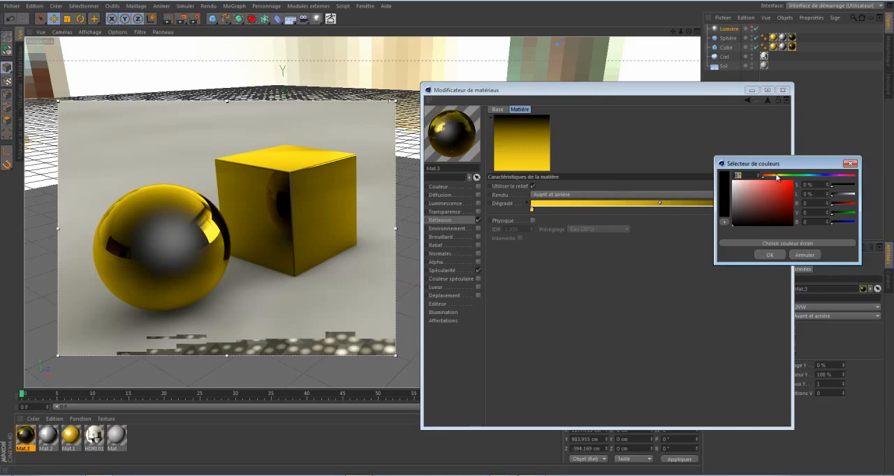
left_click(775, 175)
left_click(784, 176)
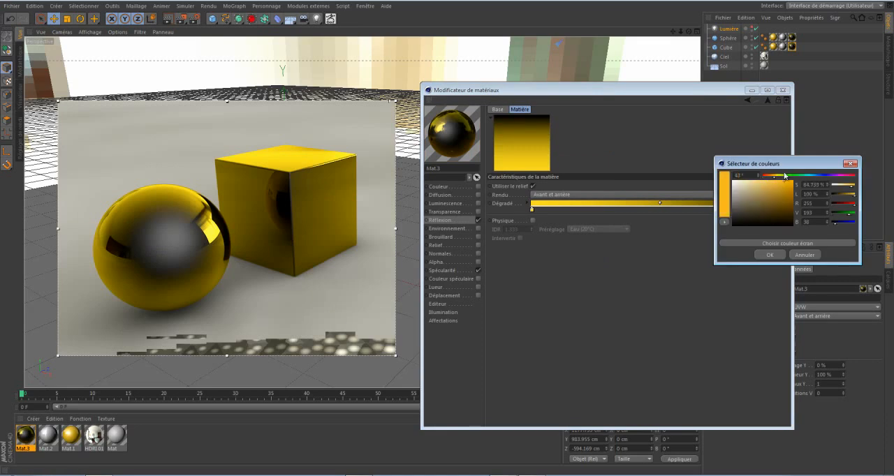
left_click(775, 176)
left_click(769, 255)
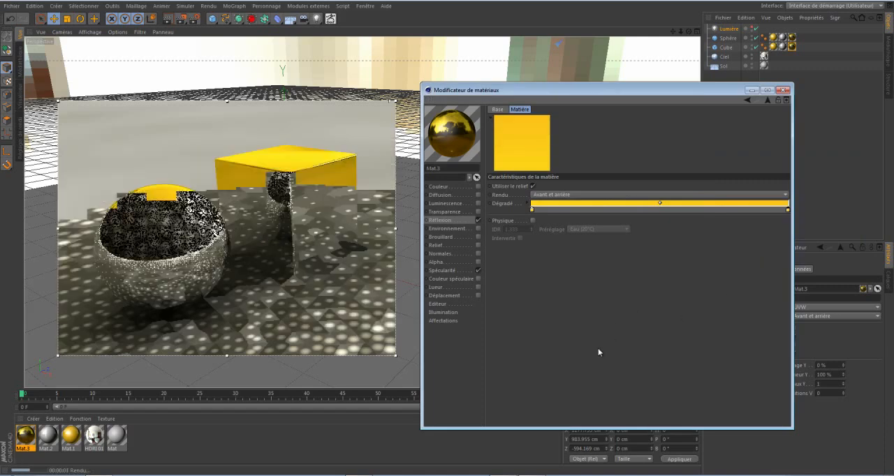
right_click(589, 209)
left_click(606, 214)
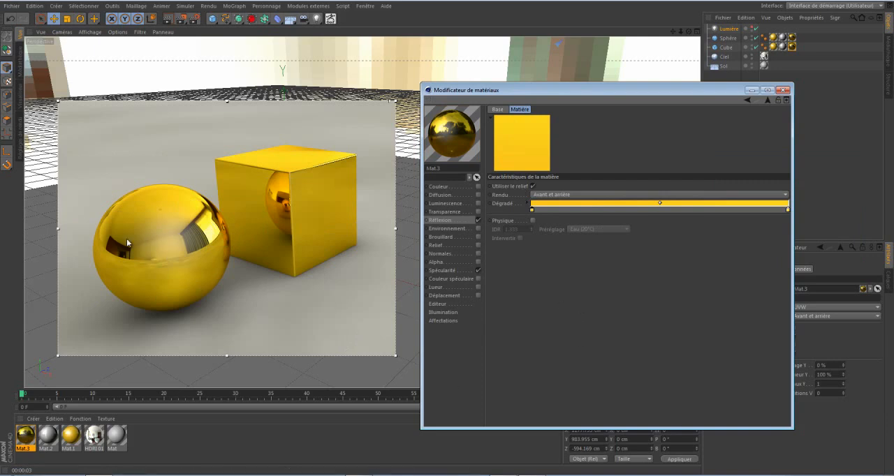
Disable the material's Spécularité channel and set the Réflexion colour to pale yellow (255, 247, 202).
left_click(478, 270)
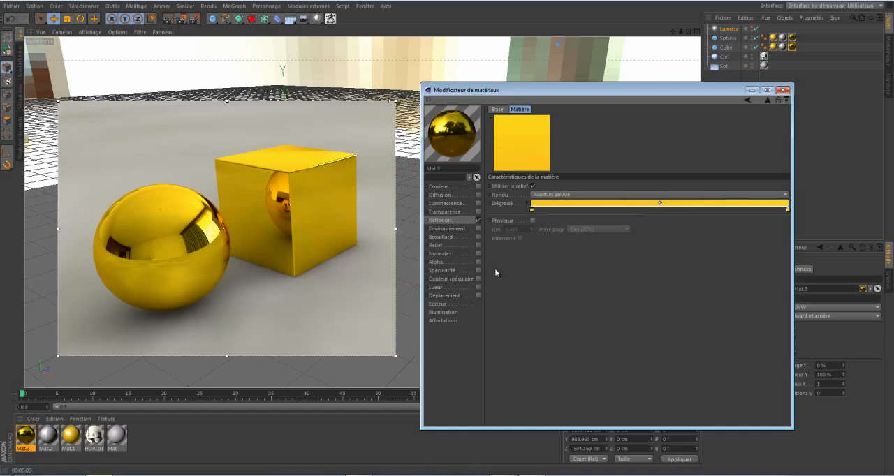
left_click(442, 220)
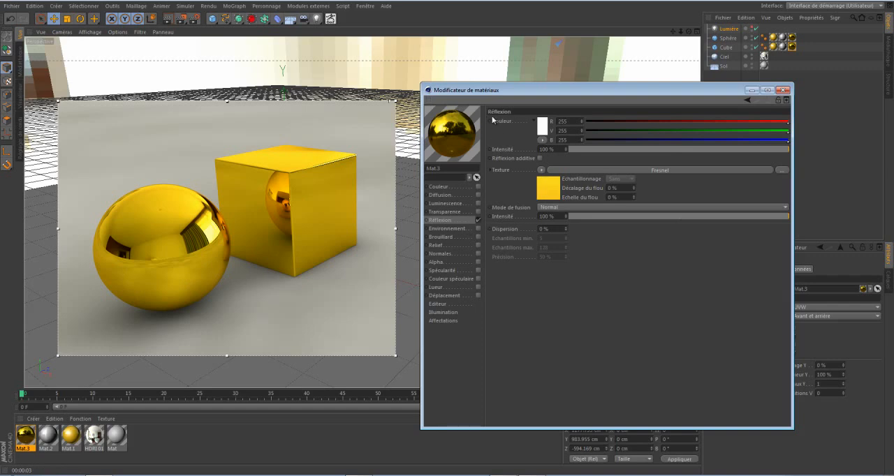
left_click(542, 127)
left_click_drag(528, 90, 498, 97)
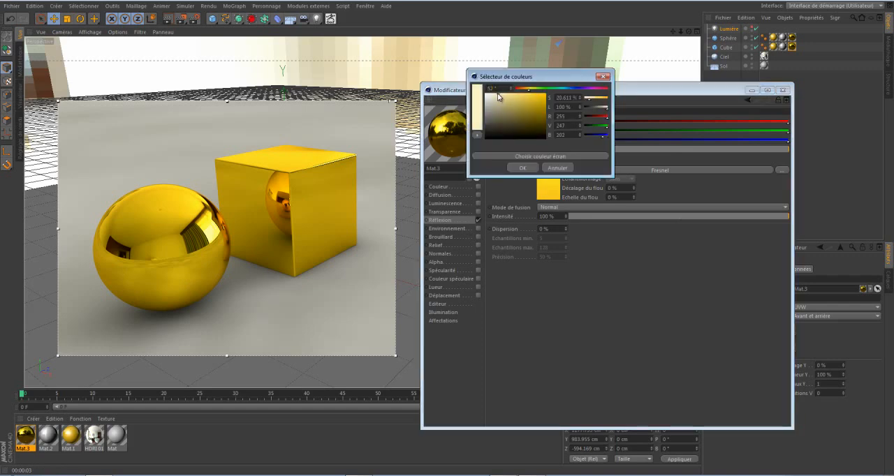
left_click(522, 168)
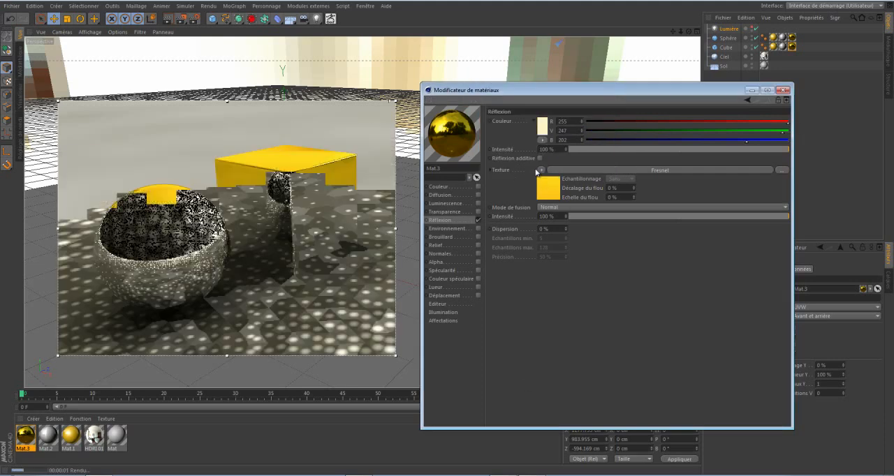
Set the Réflexion texture's blend mode to Produit and deepen the Réflexion colour to yellow (255, 241, 155).
left_click(556, 208)
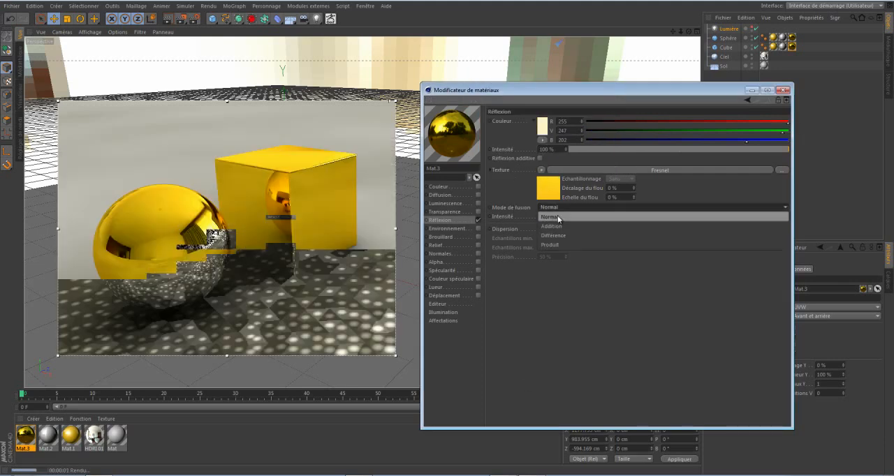
left_click(557, 243)
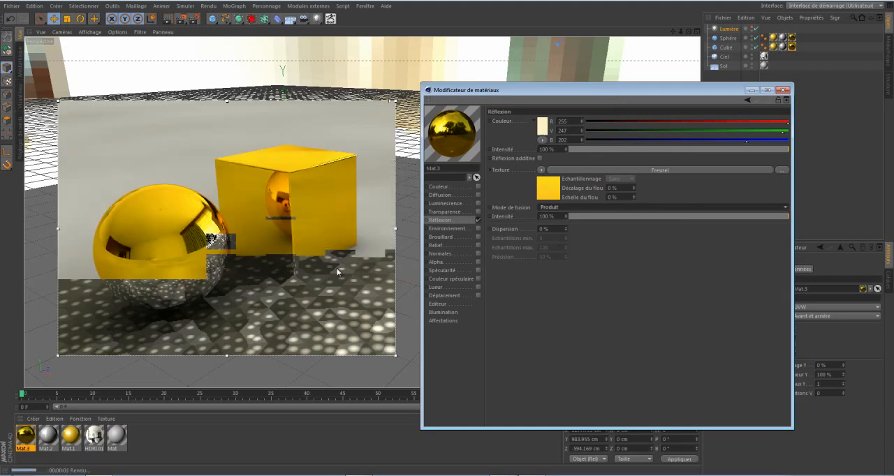
left_click(542, 130)
left_click(509, 102)
left_click(522, 172)
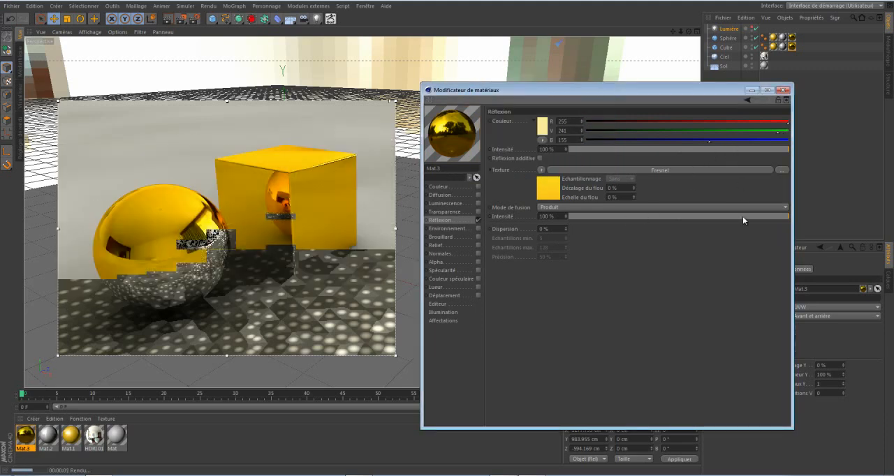
Set the Réflexion texture's mix intensity to 70 % and recolour the Fresnel gradient's end knots to darker golden yellow and lighter yellow.
left_click_drag(751, 216, 723, 215)
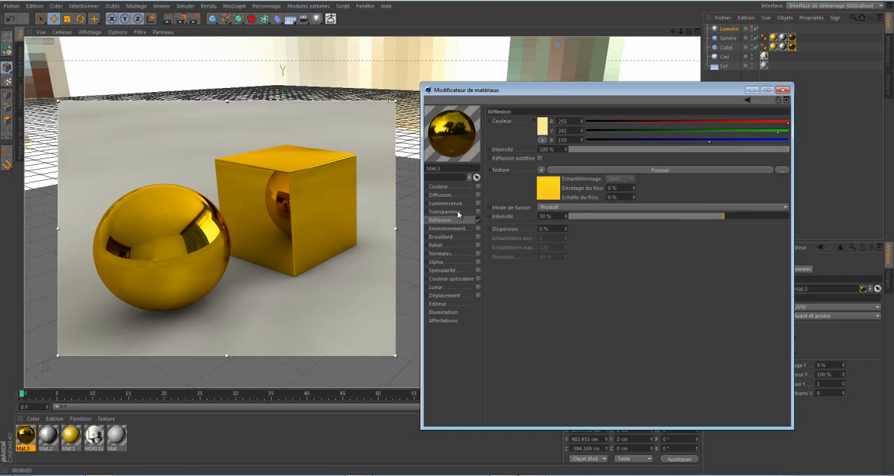
left_click(543, 188)
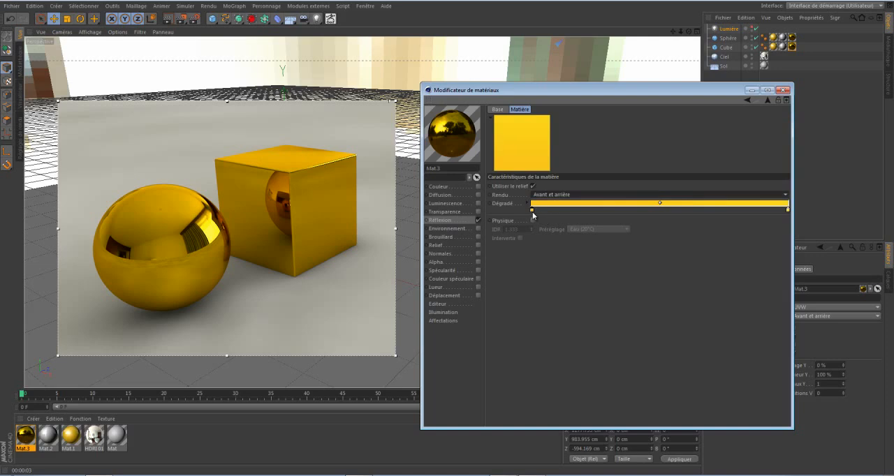
double_click(532, 211)
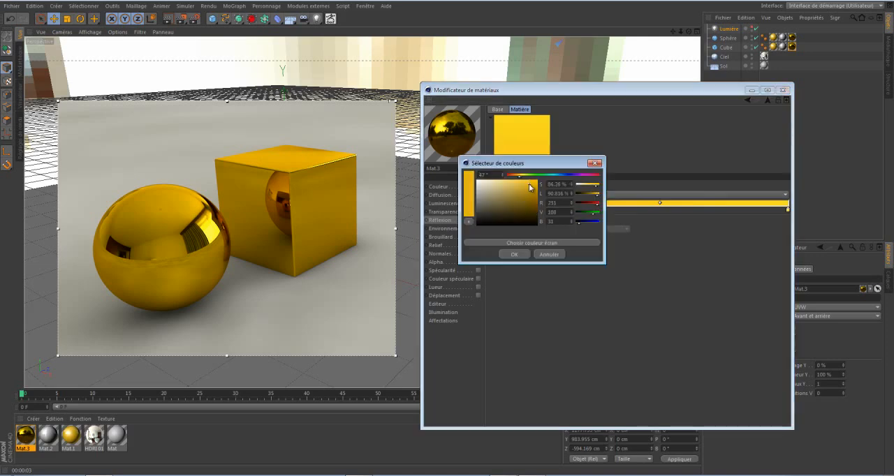
left_click(519, 255)
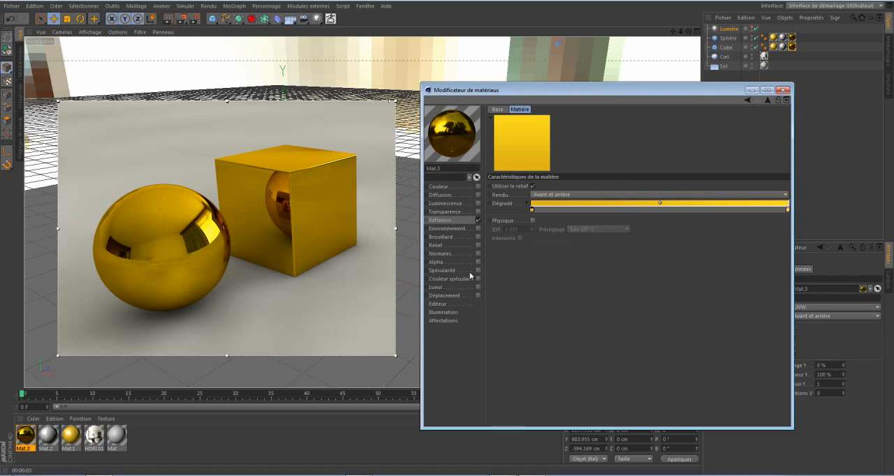
double_click(787, 210)
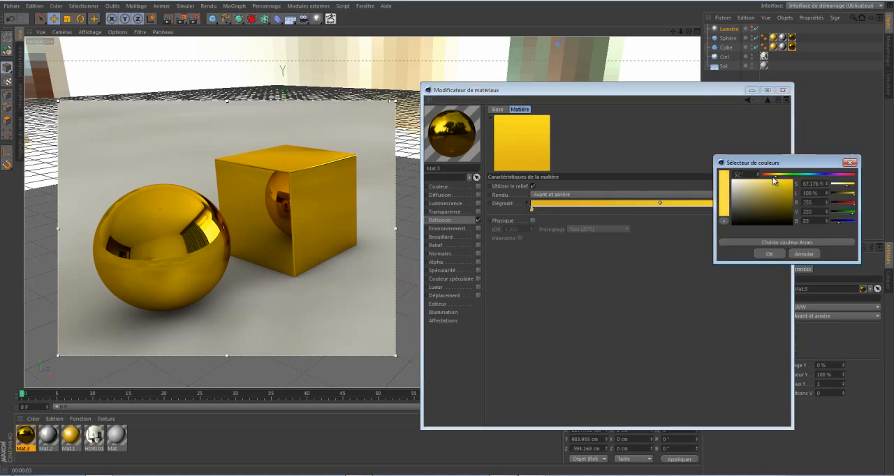
left_click(777, 254)
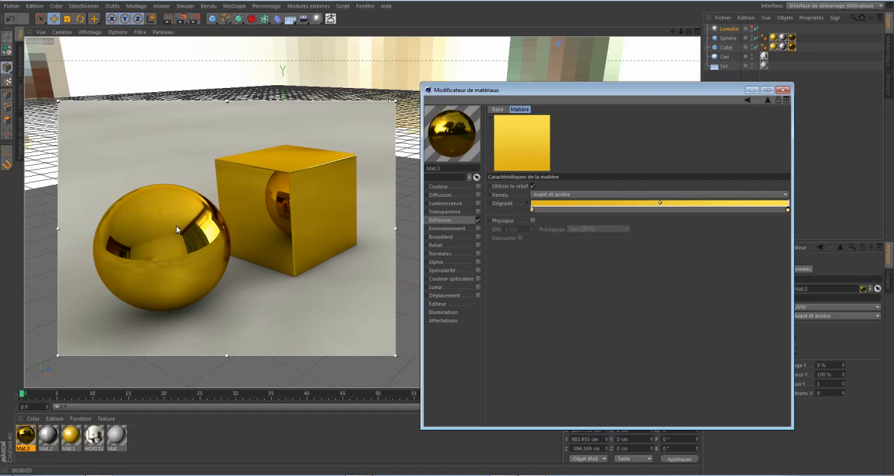
Set the Réflexion channel's Dispersion to 3 %.
left_click(460, 220)
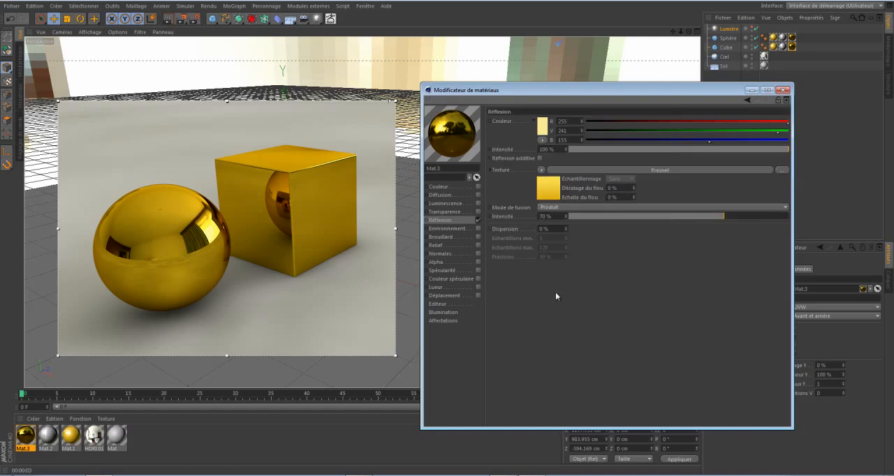
left_click(565, 227)
left_click(566, 227)
double_click(543, 229)
type("3")
key("Return")
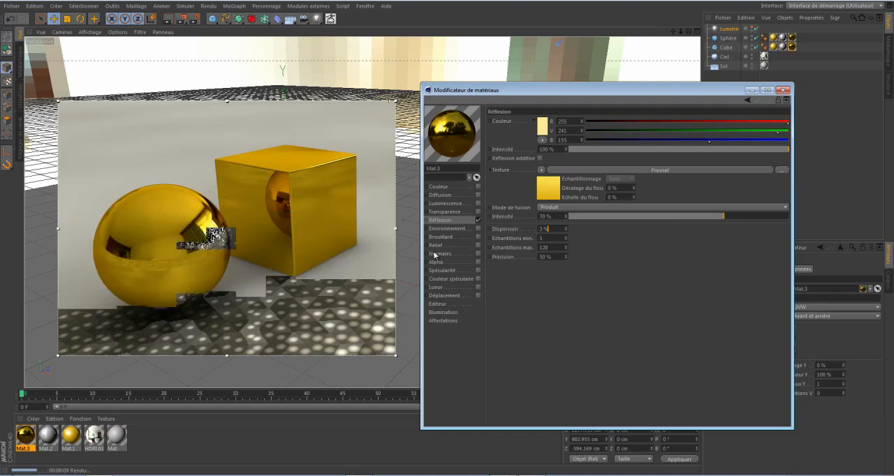
Enable the material's Relief channel and load a Bruit texture into it.
left_click(478, 245)
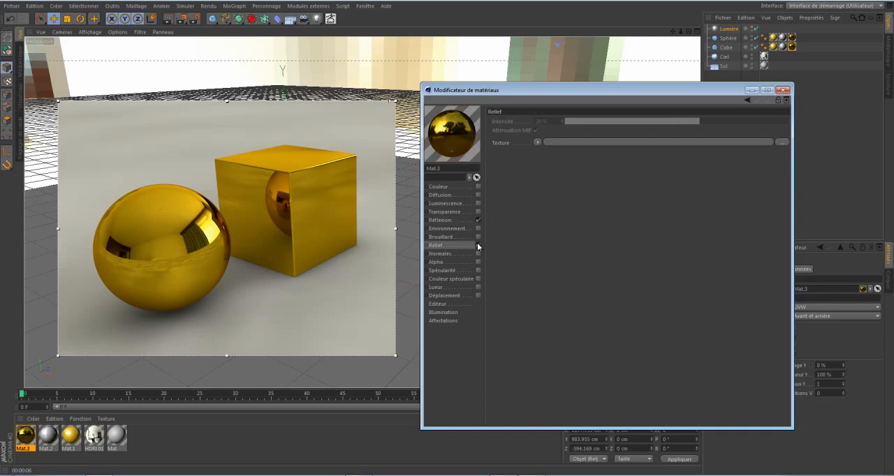
left_click(538, 143)
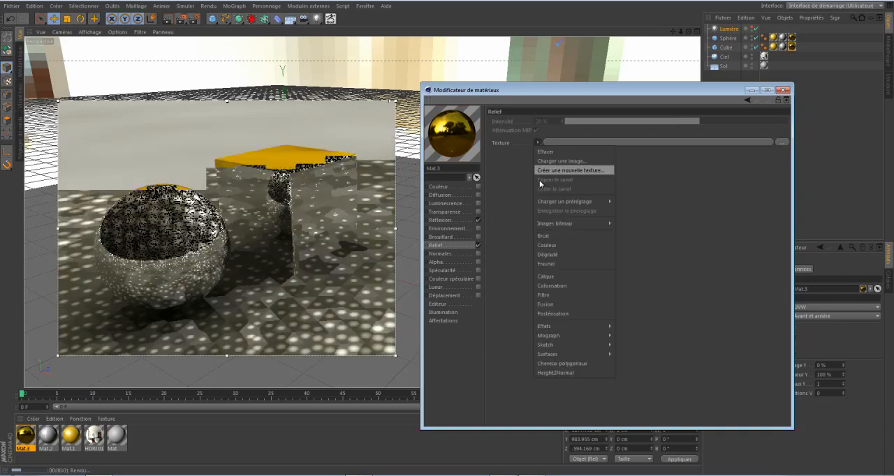
left_click(547, 238)
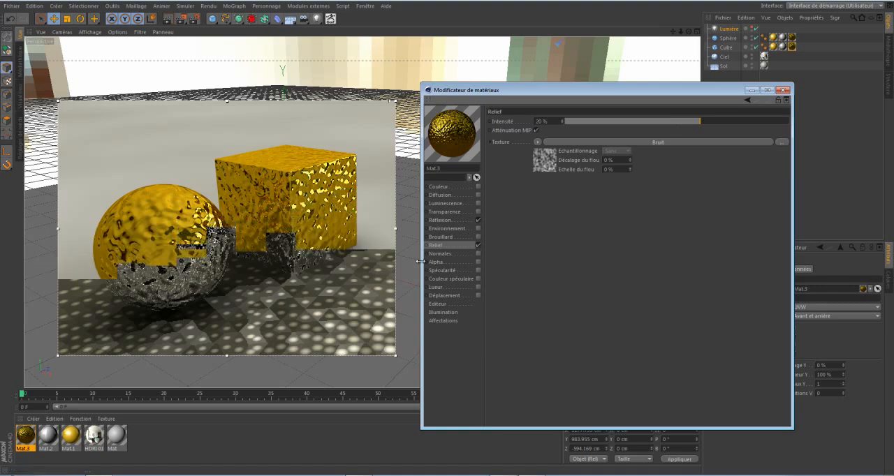
left_click(441, 245)
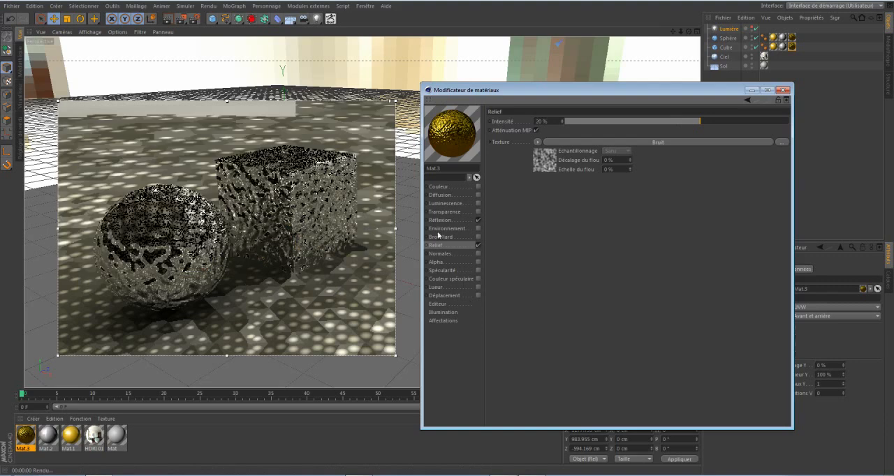
Change the Relief texture's noise type to Voronoi 1 and reduce the Relief intensity to 5 %.
left_click(538, 166)
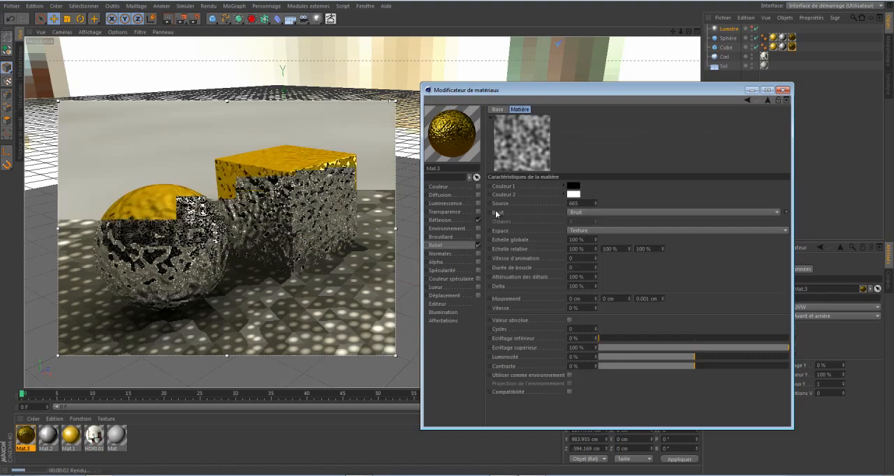
left_click(768, 213)
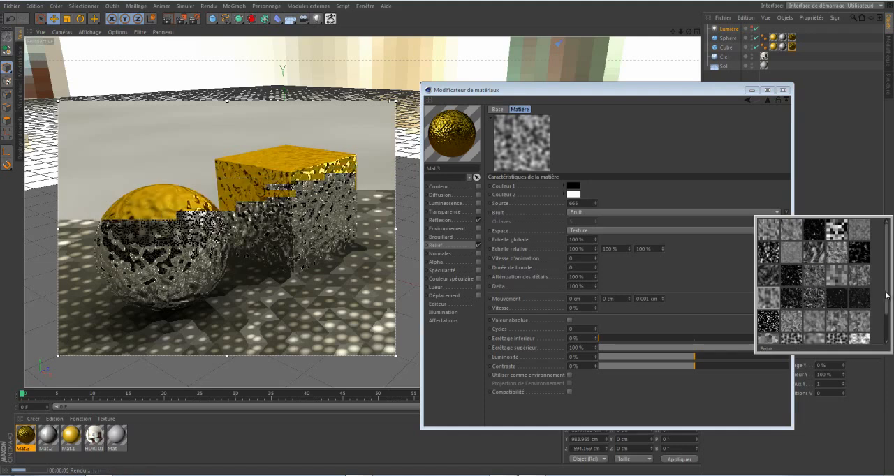
scroll(886, 302, "down", 1)
scroll(886, 302, "down", 2)
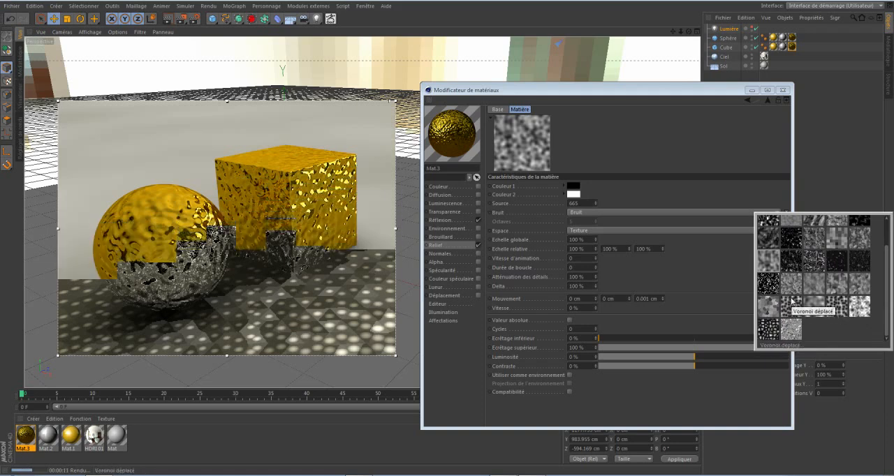
left_click(834, 308)
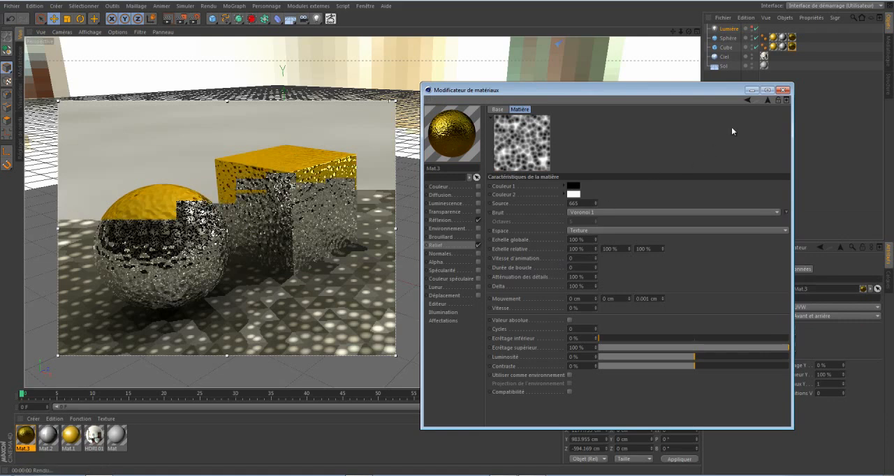
left_click(768, 101)
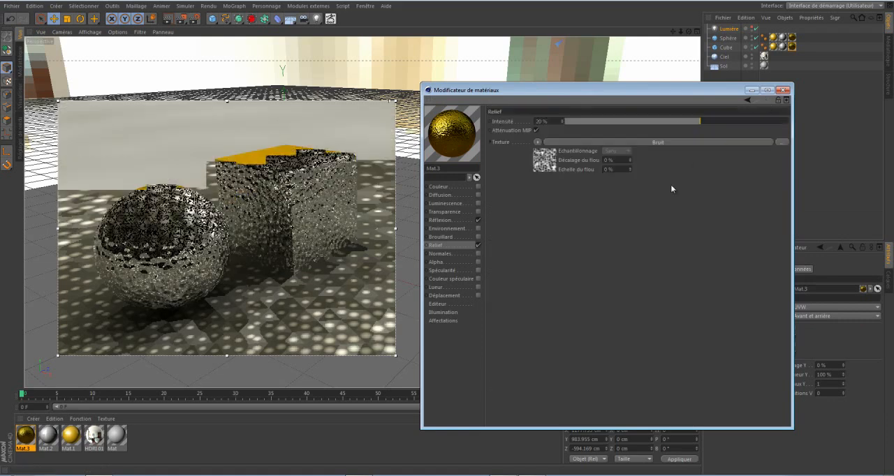
left_click(682, 119)
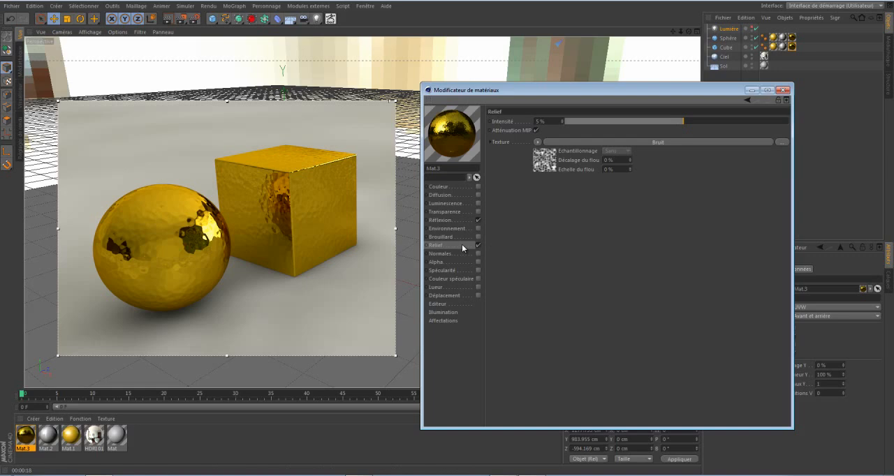
Change the Relief texture's noise type to Stupl and set its Echelle globale to 15 %.
left_click(544, 160)
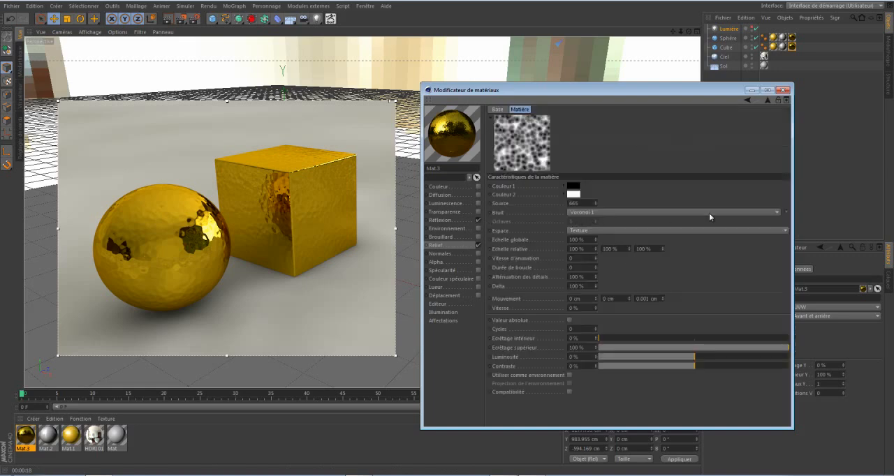
left_click(785, 211)
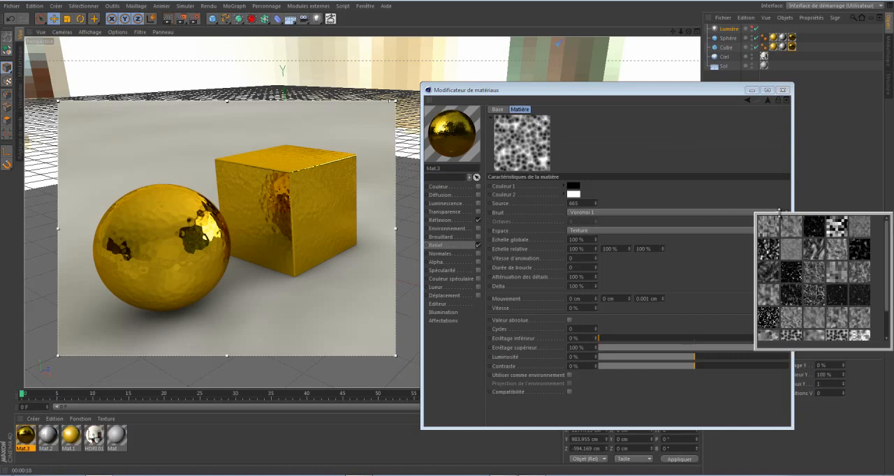
left_click(742, 212)
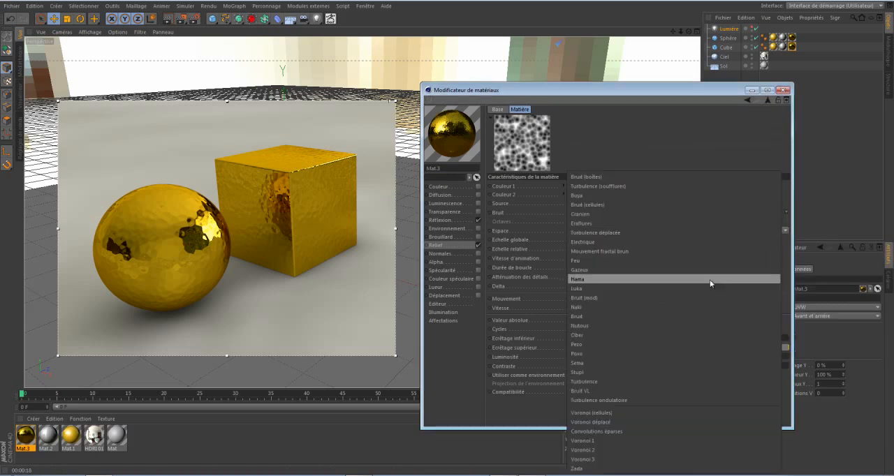
left_click(687, 372)
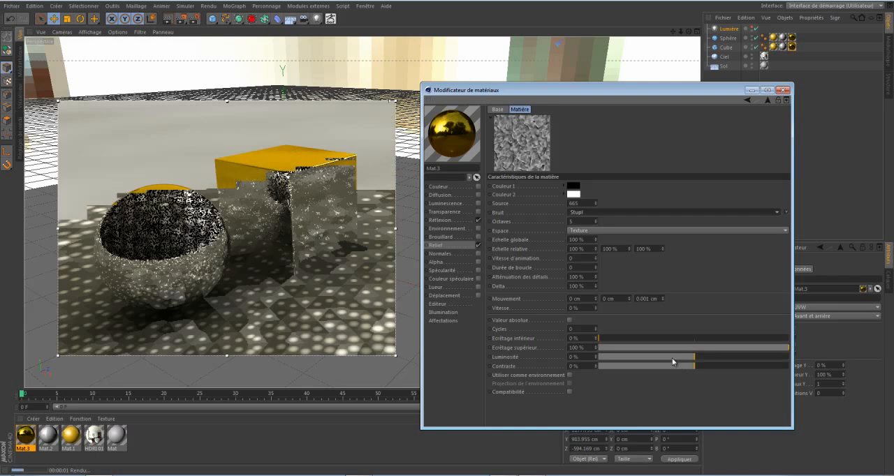
left_click(584, 239)
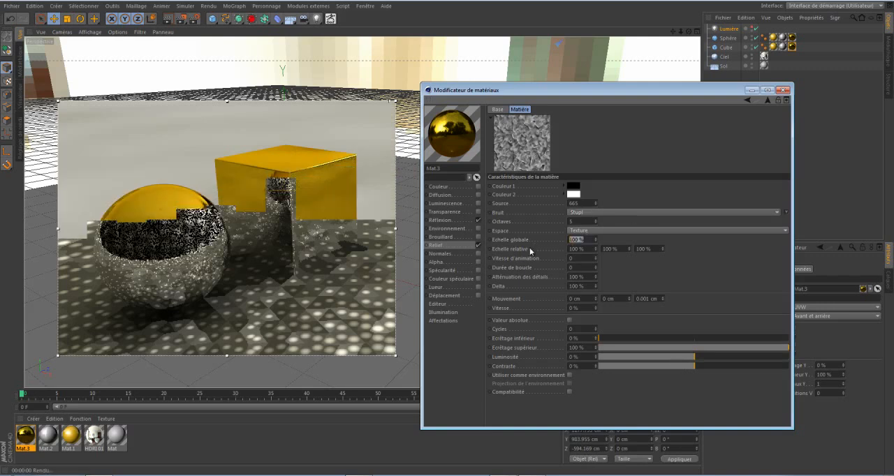
type("150")
key("Return")
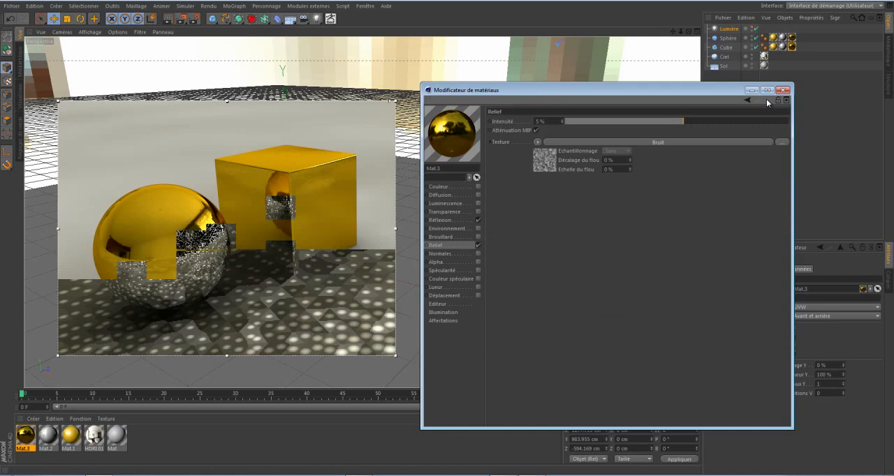
Set the Relief channel's intensity to 20 %.
left_click(555, 121)
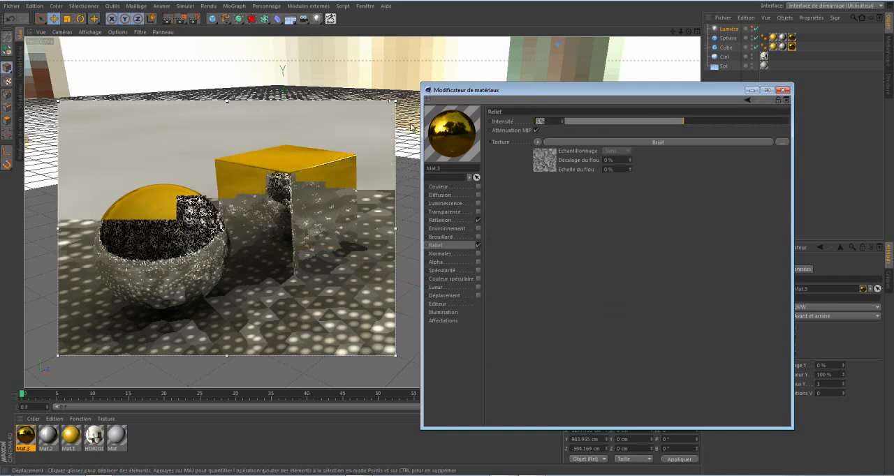
type("20")
key("Return")
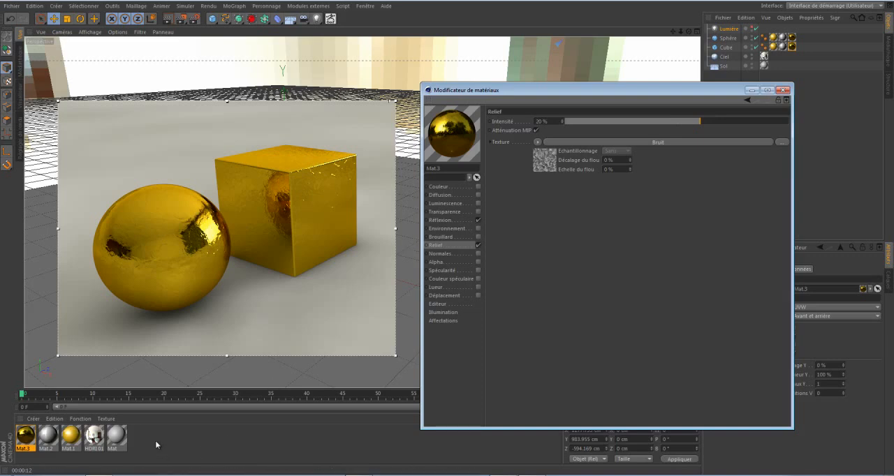
Disable the Relief channel and set the Réflexion channel's Dispersion to 0 %.
left_click(478, 245)
left_click(458, 219)
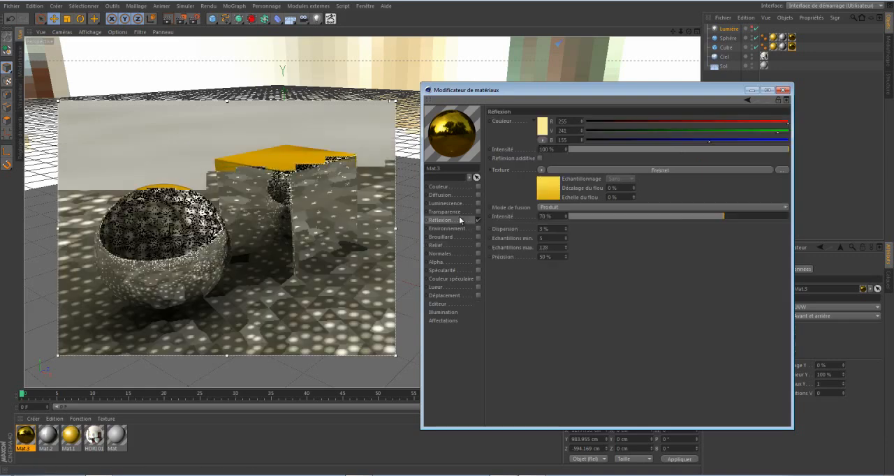
double_click(545, 229)
type("0")
key("Return")
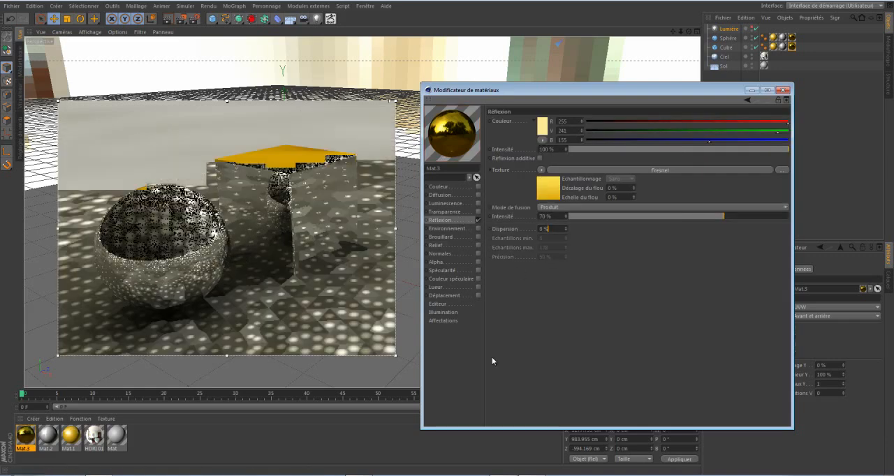
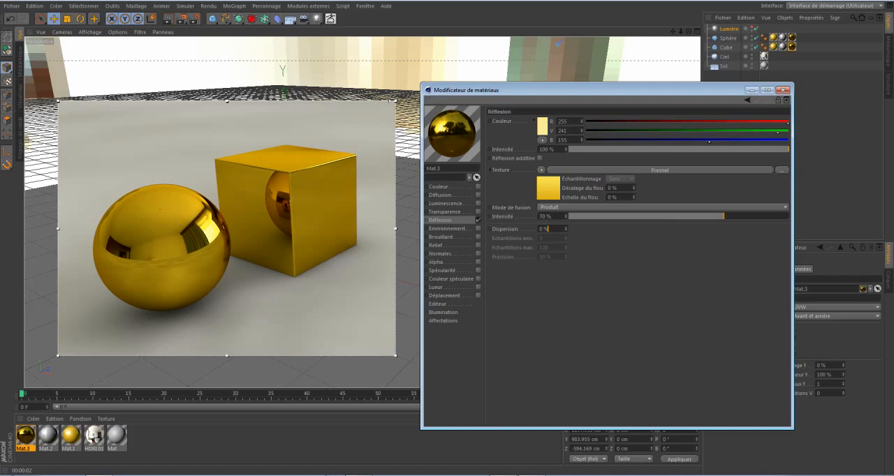
Create a new material and apply it to both the sphere and the cube.
double_click(181, 433)
left_click_drag(24, 438, 180, 261)
left_click_drag(19, 445, 259, 176)
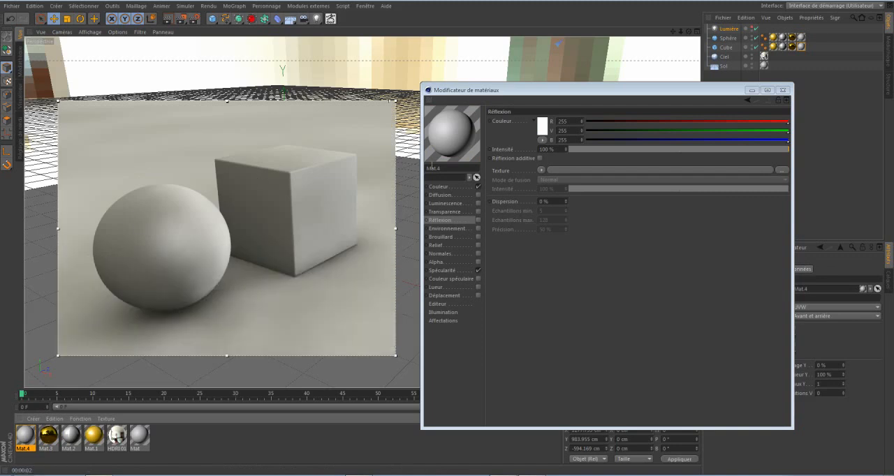
Set the new material's Couleur channel to yellow, RGB 255, 223, 21.
left_click(438, 187)
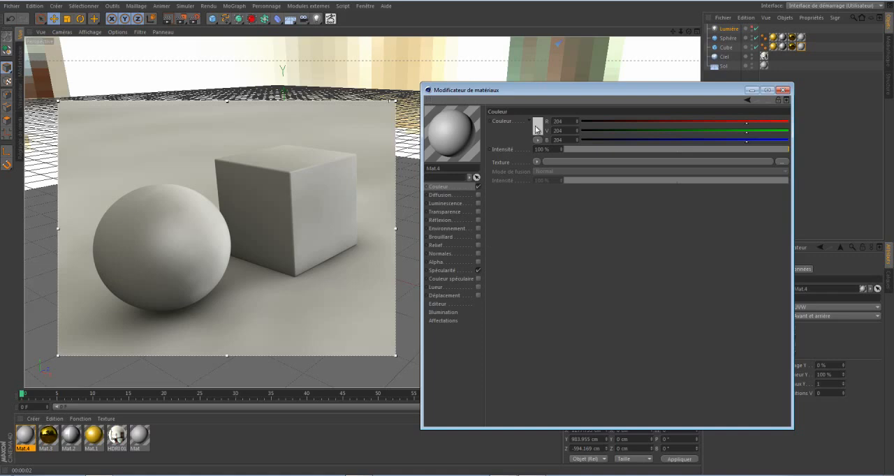
left_click(537, 128)
left_click(524, 92)
left_click(534, 95)
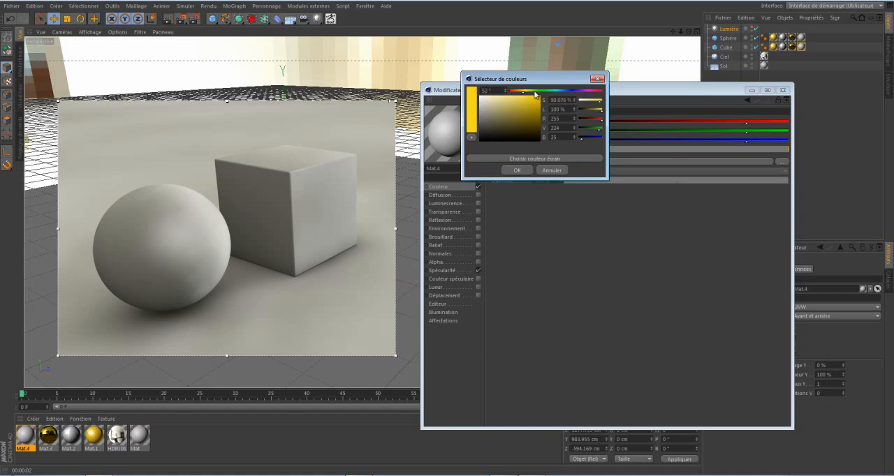
left_click(514, 170)
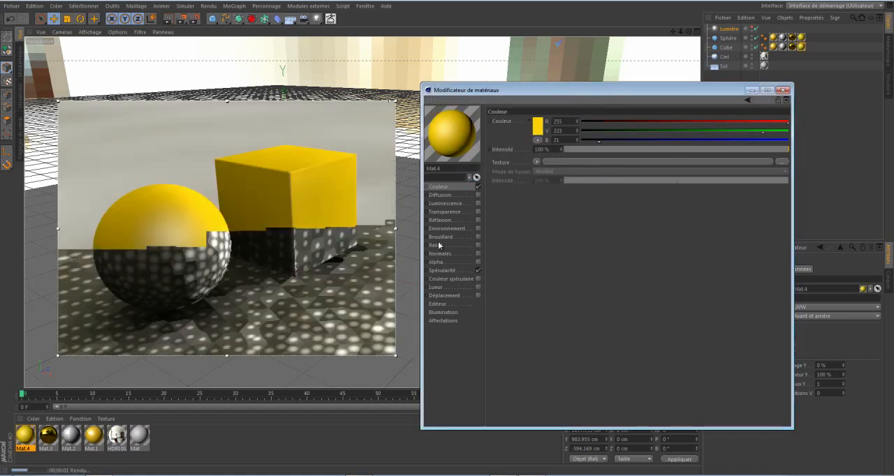
Enable the Réflexion channel and assign it a Fresnel texture.
left_click(477, 220)
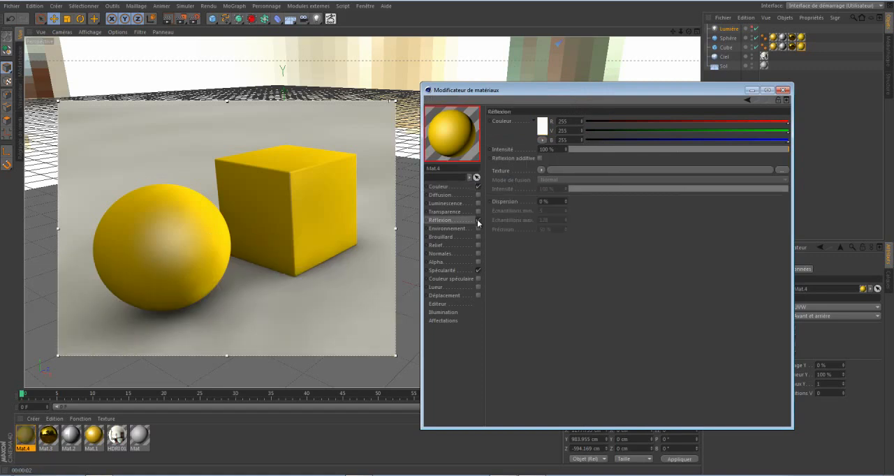
left_click(542, 171)
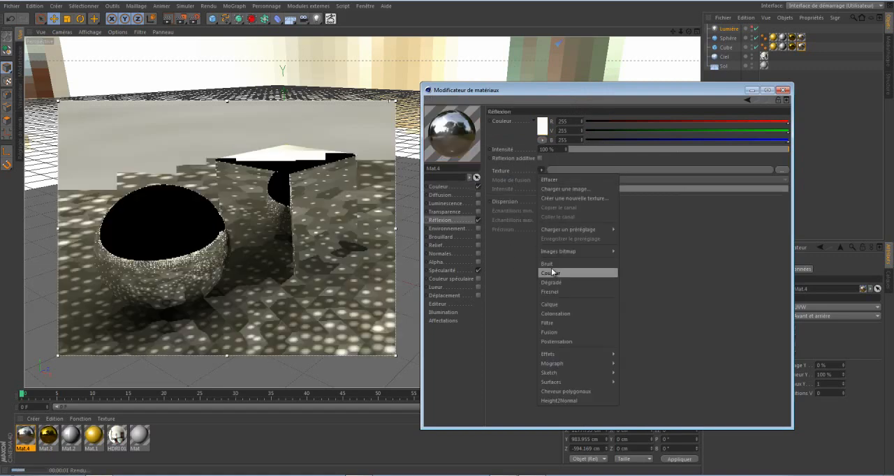
left_click(553, 292)
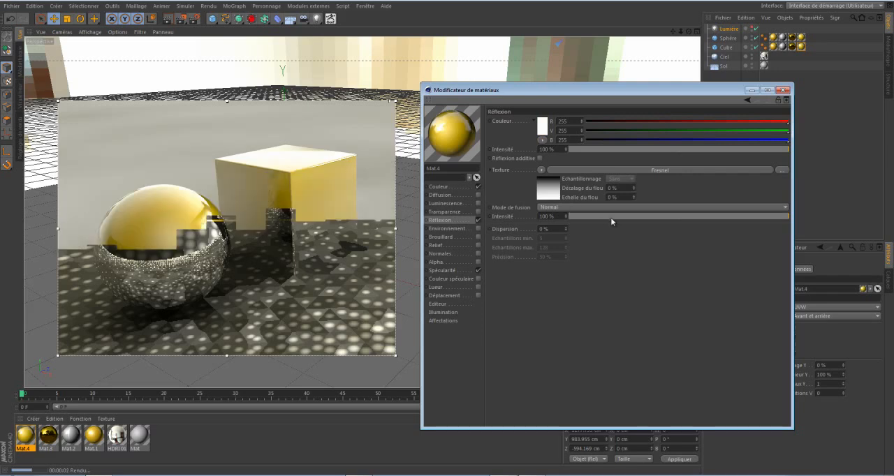
Lighten the black end of the reflection's Fresnel gradient to grey and return to the Réflexion channel.
left_click(555, 191)
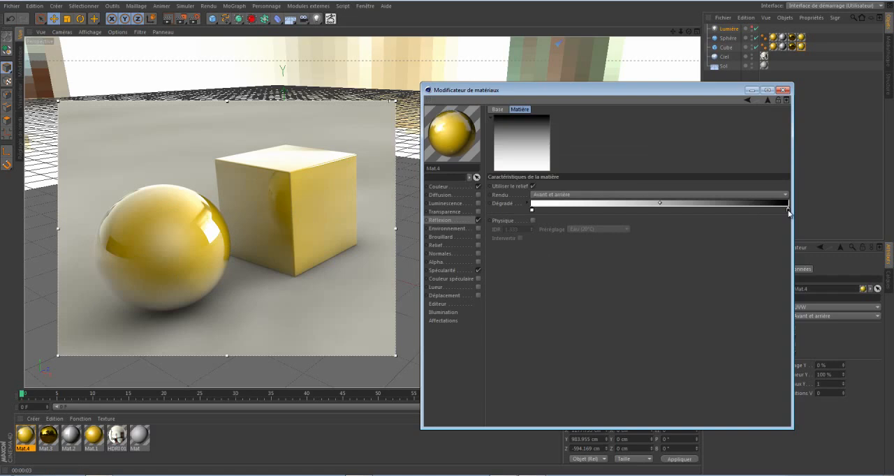
double_click(789, 211)
left_click_drag(738, 222, 727, 214)
left_click(774, 254)
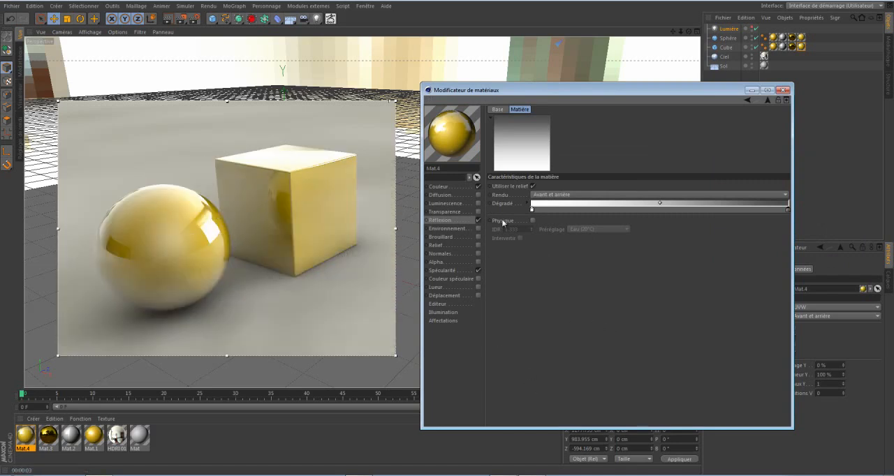
left_click(766, 101)
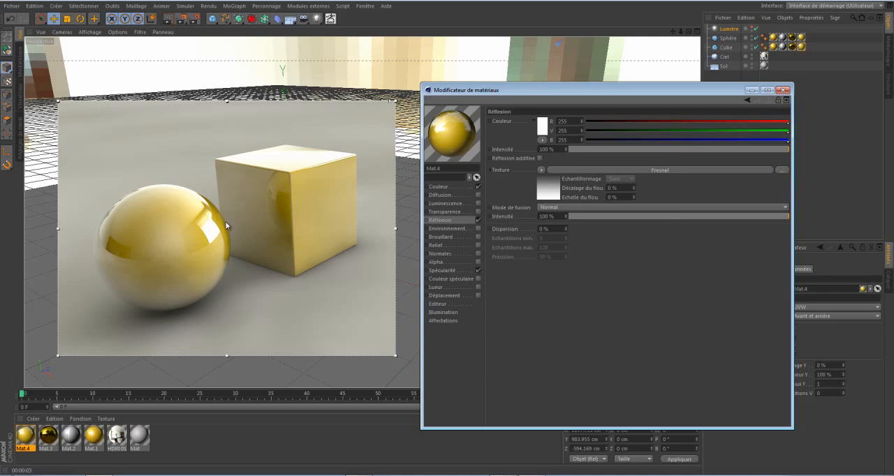
Set the Réflexion channel's Dispersion to 8 %.
left_click(477, 220)
left_click(555, 229)
scroll(556, 229, "up", 4)
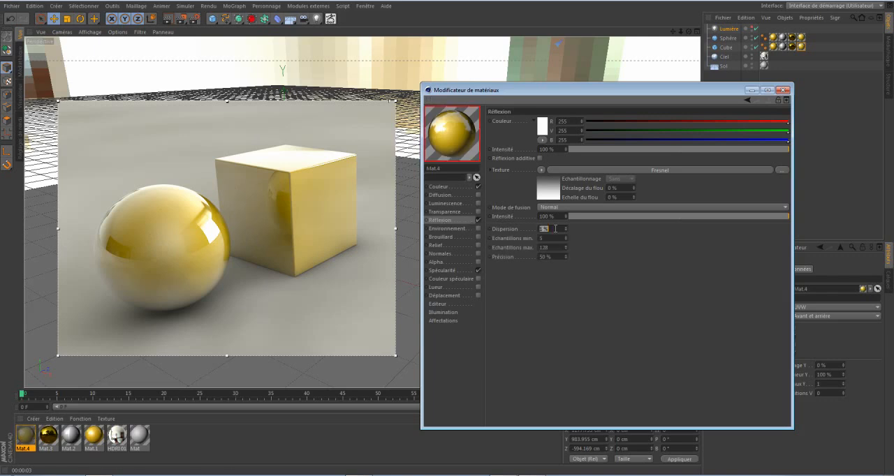
scroll(555, 229, "up", 4)
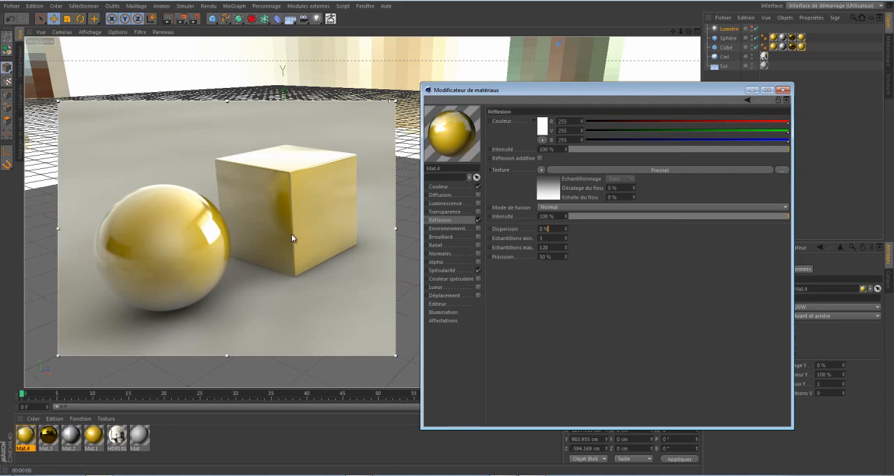
Enable the Diffusion channel and assign it a Bruit texture.
left_click(446, 271)
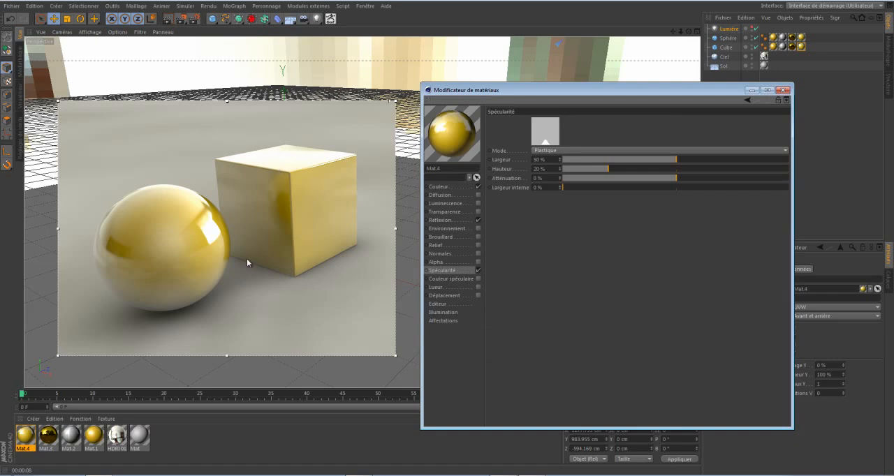
left_click(478, 195)
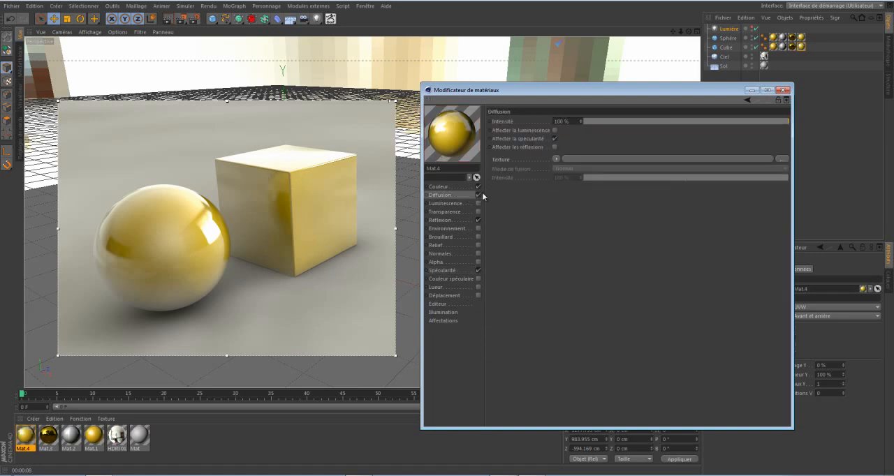
left_click(556, 160)
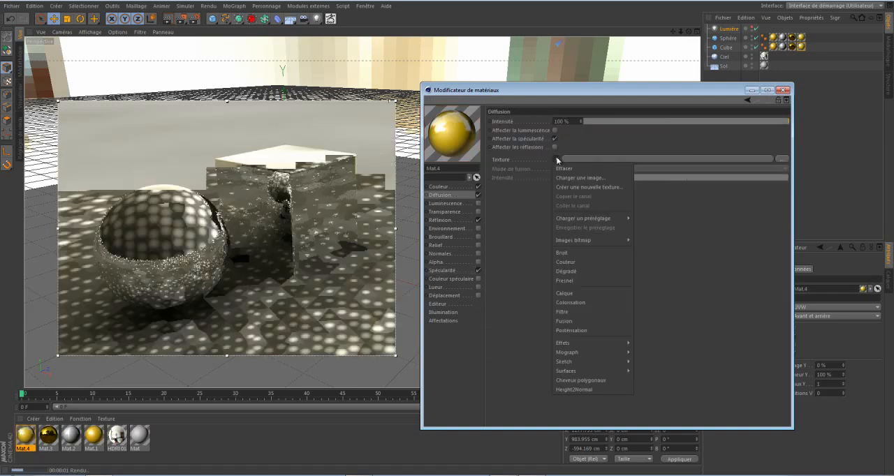
left_click(563, 253)
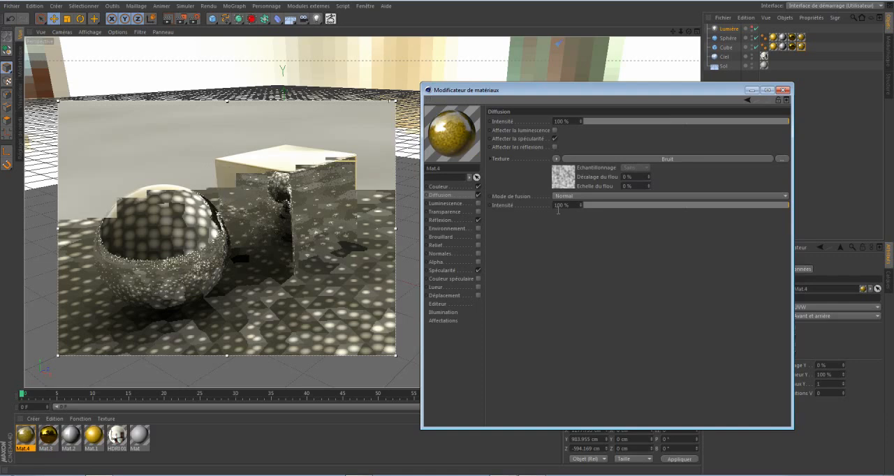
Change the Diffusion noise type to Turbulence (soufflures) and set its Echelle globale to 300 %.
left_click(562, 177)
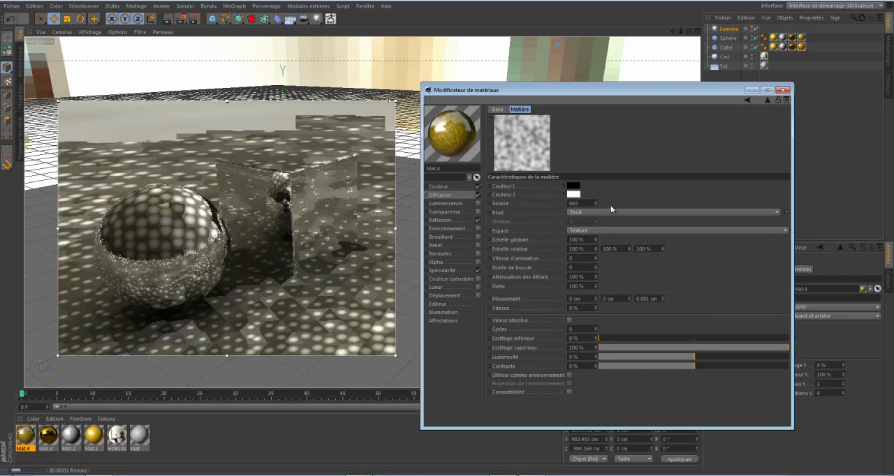
left_click(775, 211)
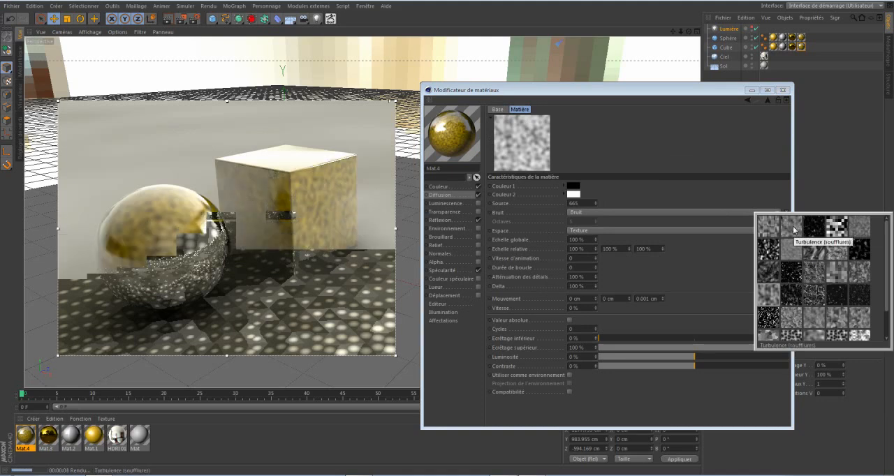
left_click(794, 229)
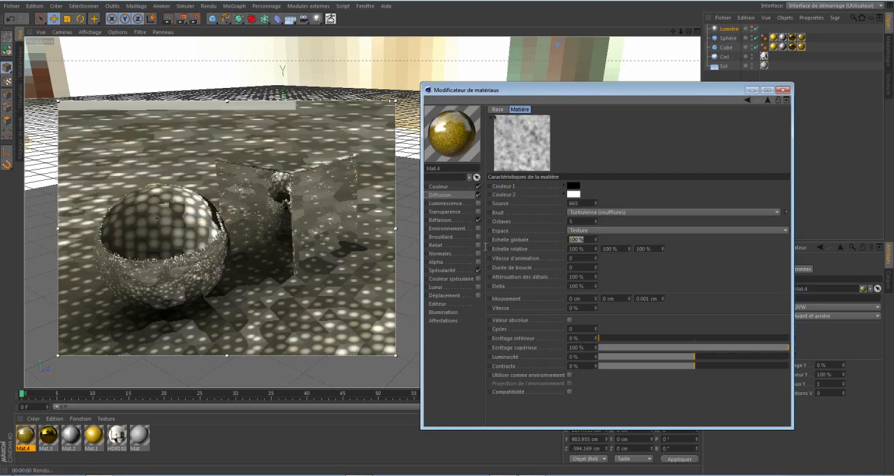
type("500")
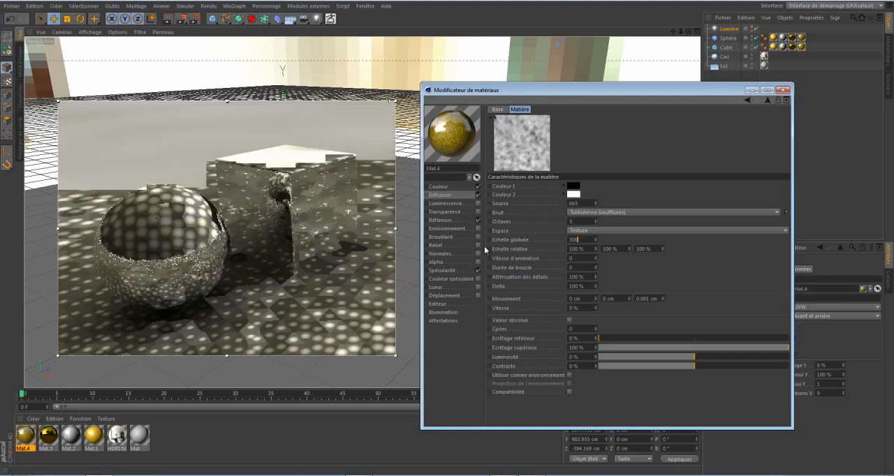
key("Return")
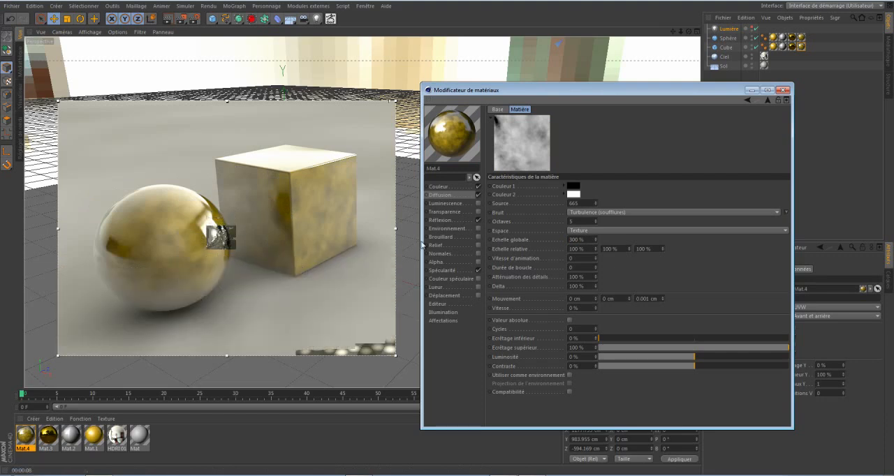
left_click(766, 101)
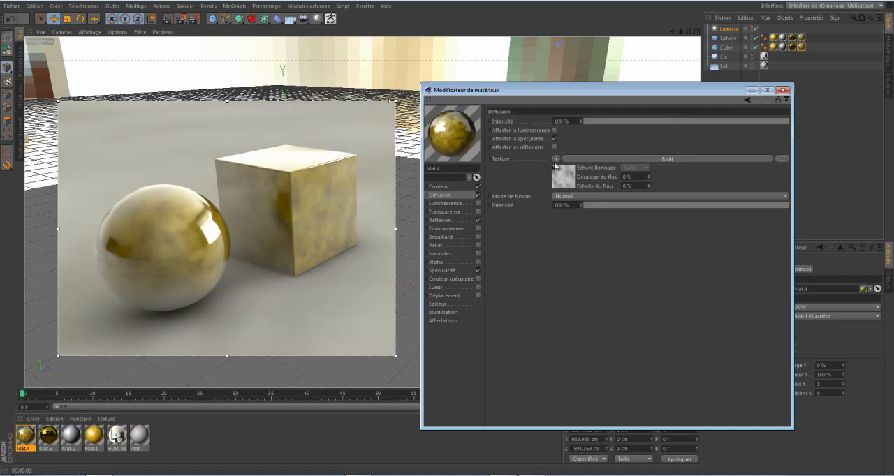
Wrap the Réflexion channel's Fresnel texture in a Calque shader.
left_click(440, 220)
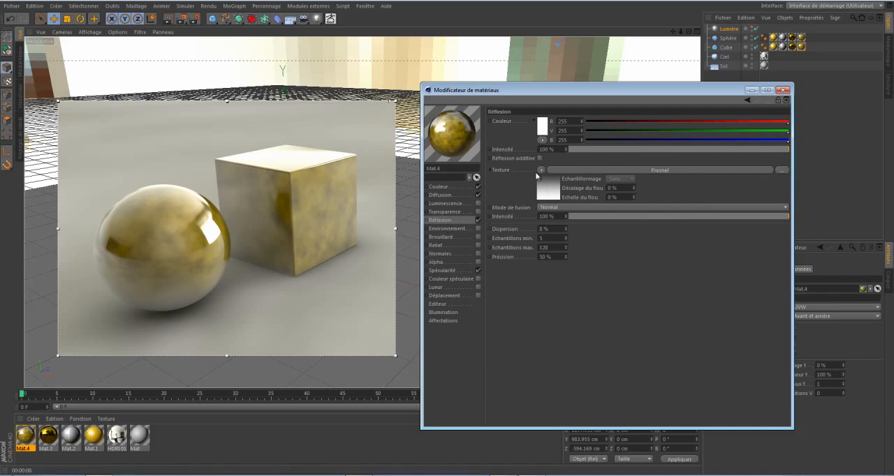
left_click(540, 172)
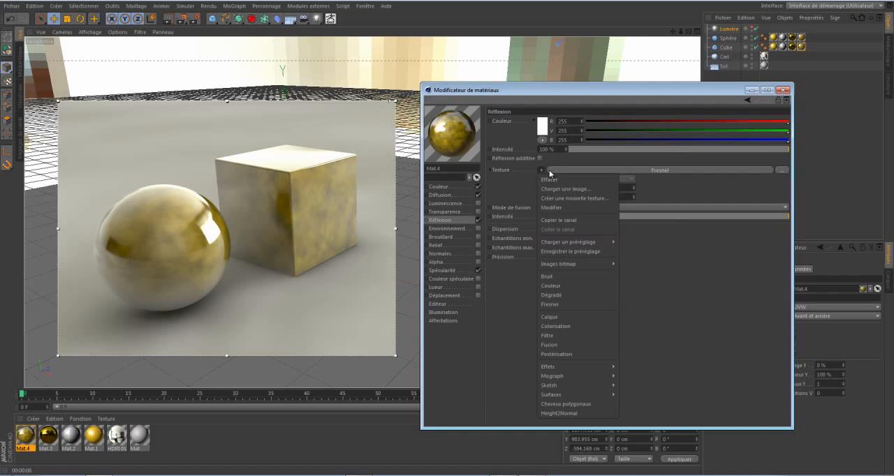
left_click(549, 318)
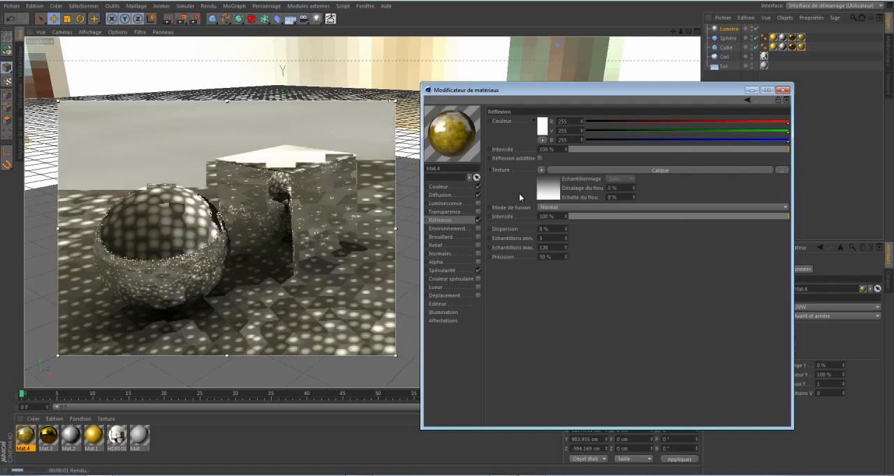
Copy the Diffusion channel's noise texture and paste it as a new layer in the Réflexion channel's Calque shader.
left_click(440, 194)
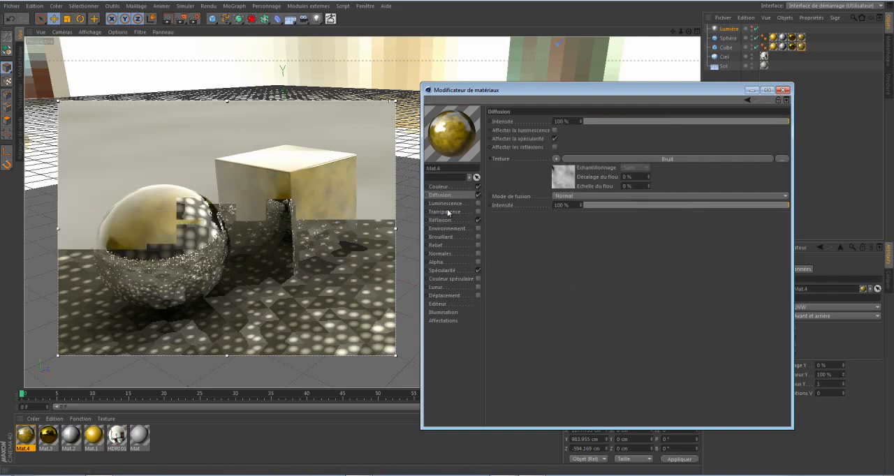
left_click(556, 159)
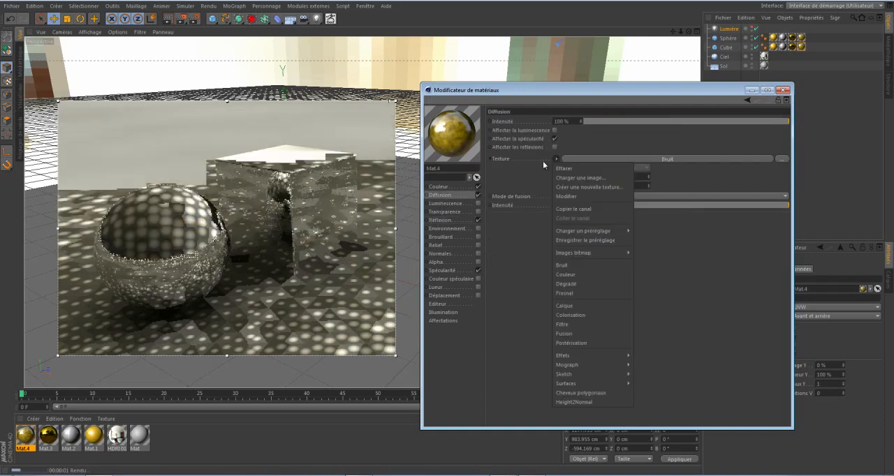
left_click(574, 209)
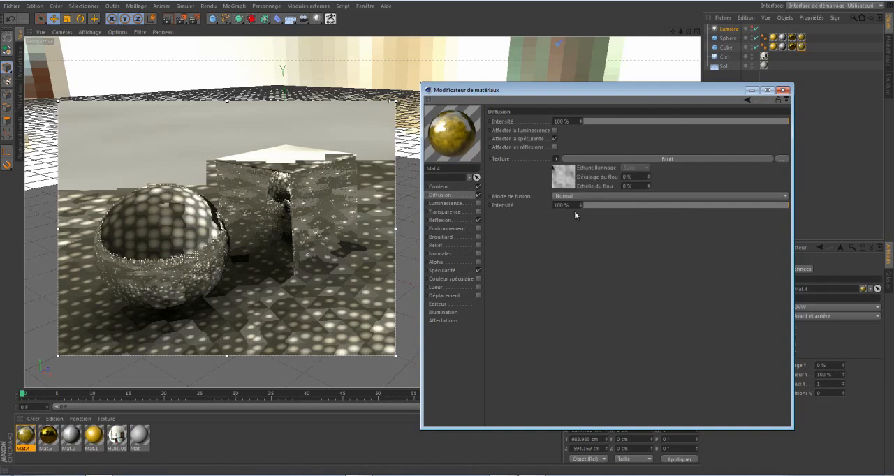
left_click(439, 221)
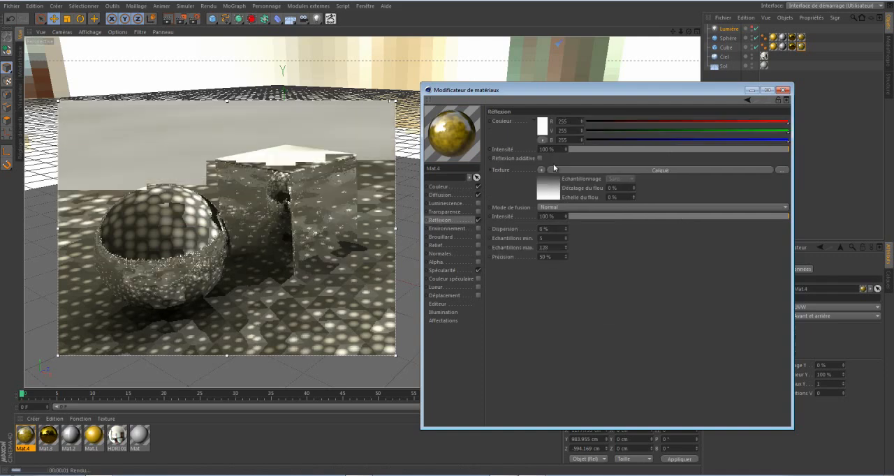
left_click(544, 188)
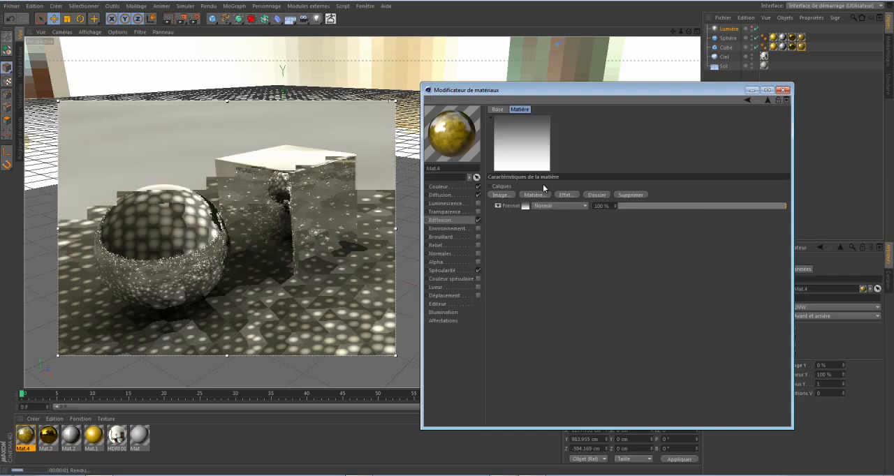
left_click(541, 194)
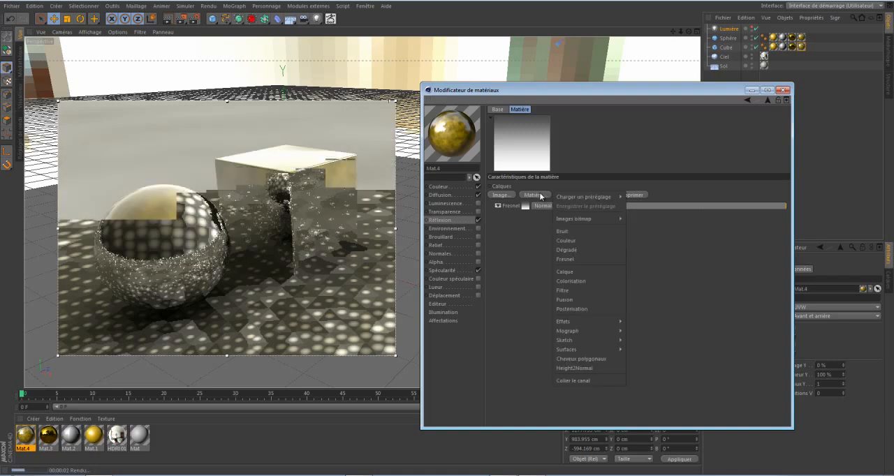
left_click(575, 380)
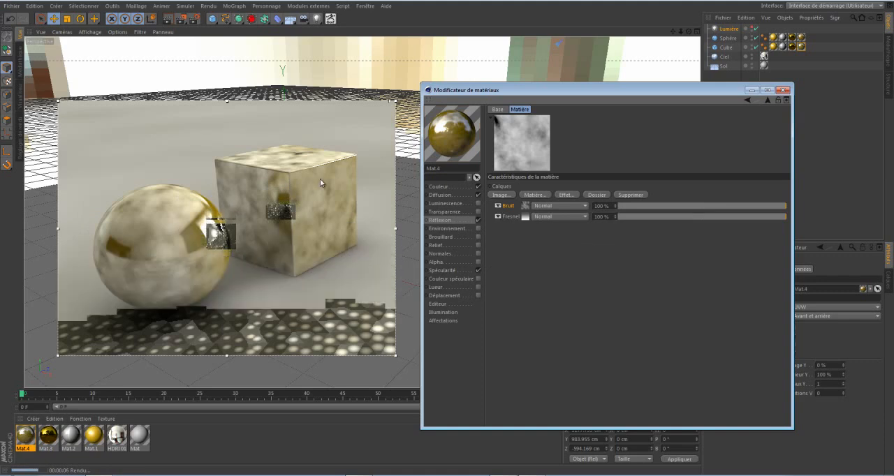
Set Couleur 1 of the pasted Bruit layer to mid-grey, RGB 124, 124, 124.
left_click(525, 206)
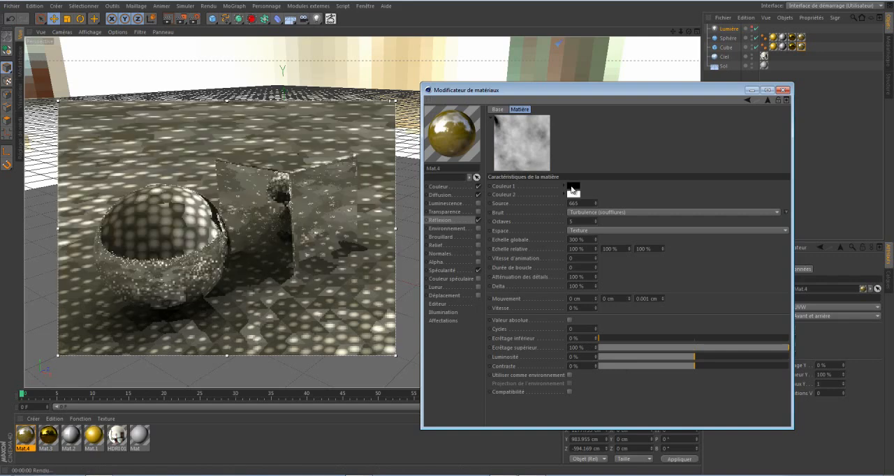
left_click(572, 188)
left_click_drag(544, 185, 514, 182)
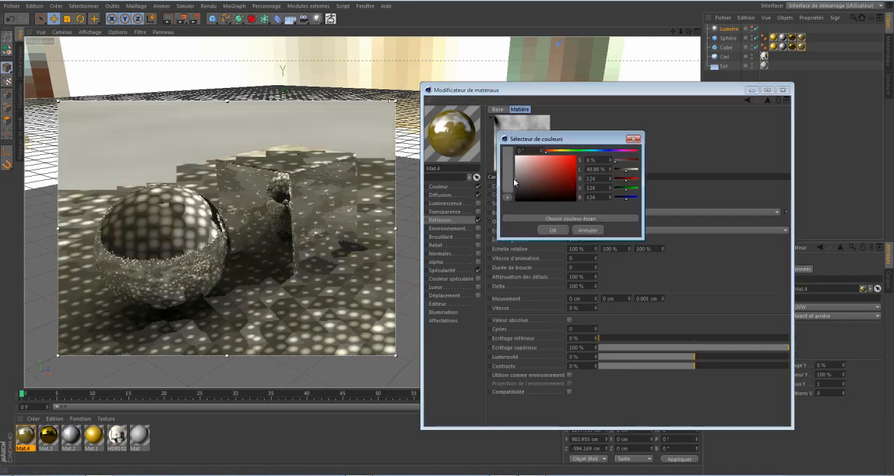
left_click(551, 230)
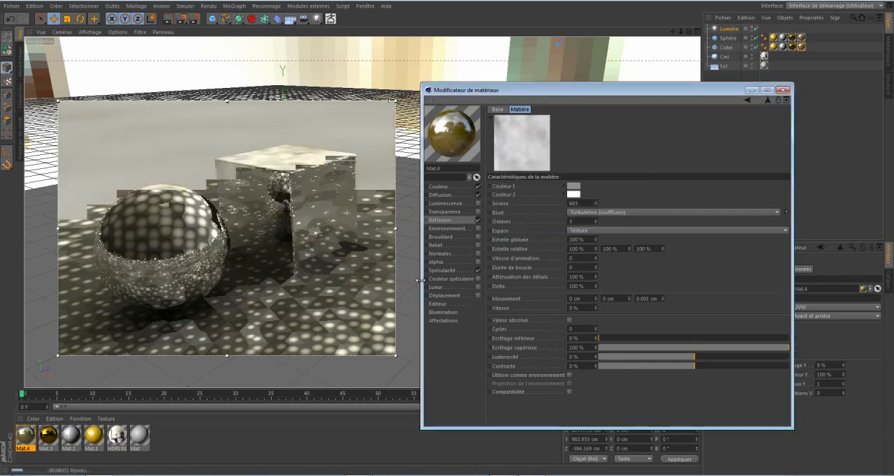
Set Couleur 2 of the Bruit layer in the Réflexion channel to light grey, RGB 208, 208, 208.
left_click(573, 195)
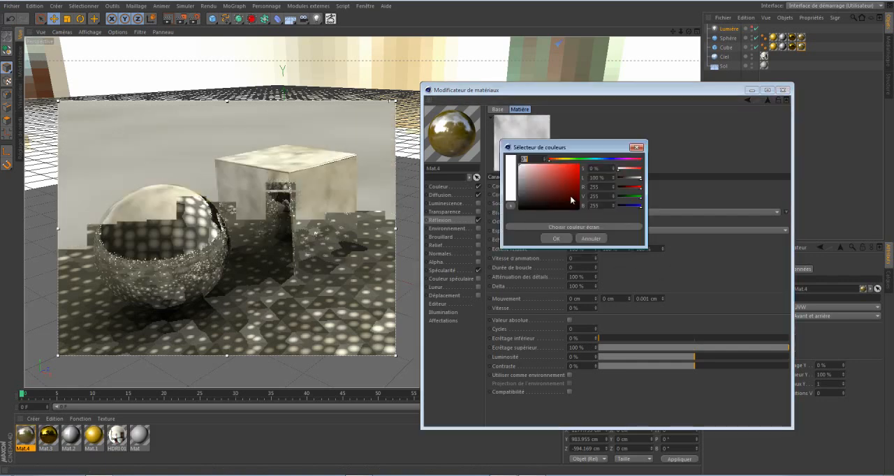
left_click_drag(521, 192, 515, 172)
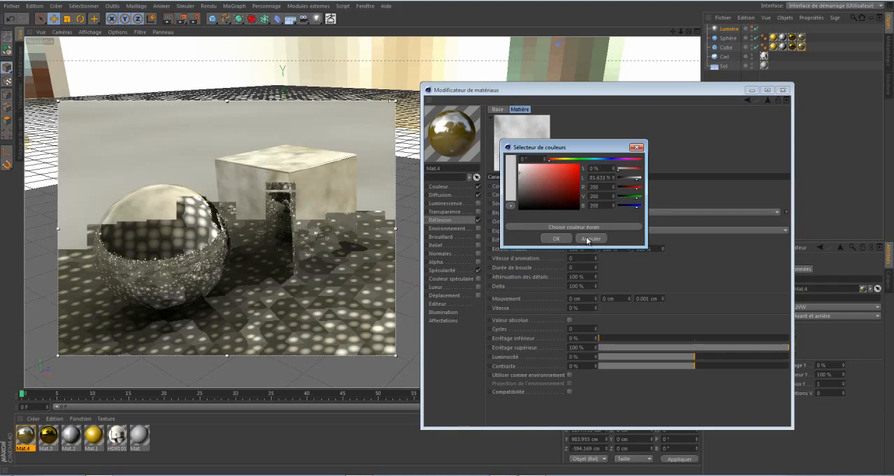
left_click(558, 238)
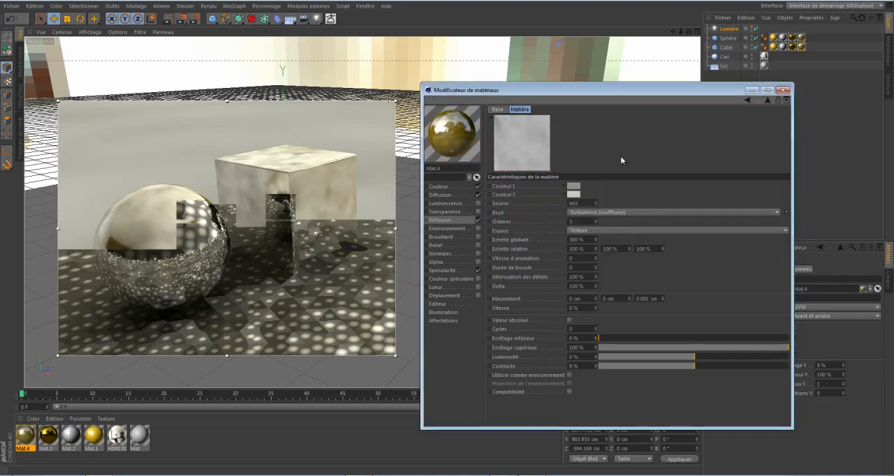
left_click(748, 99)
left_click(747, 99)
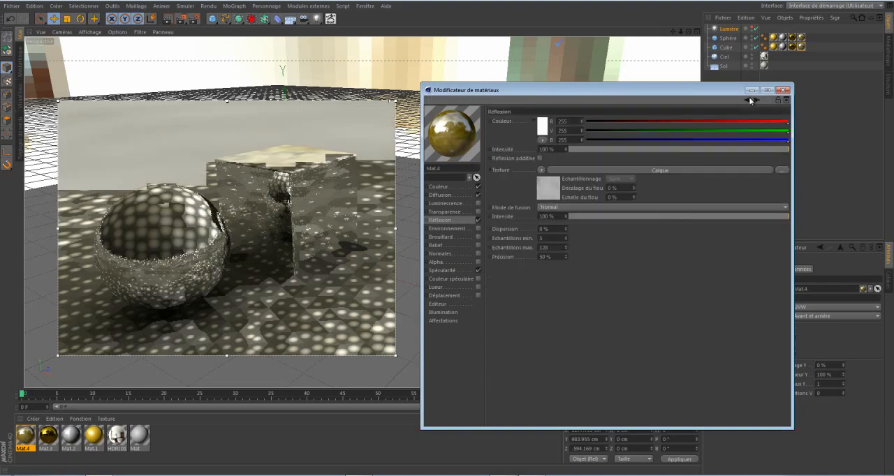
left_click(755, 100)
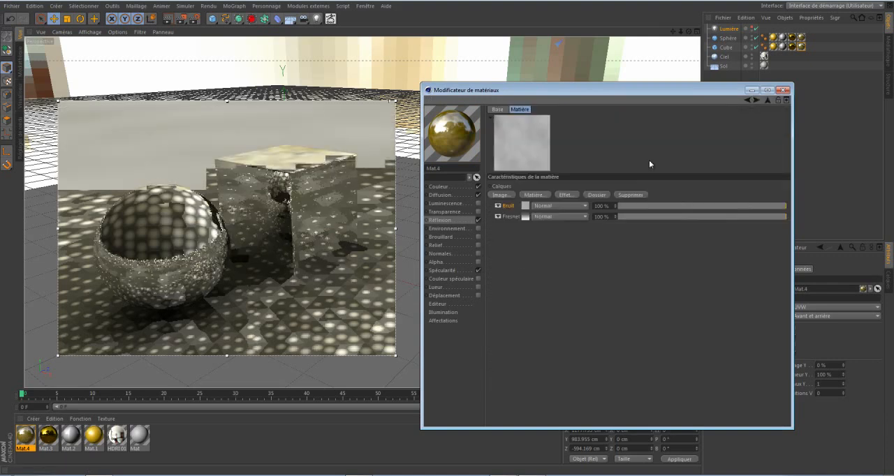
Set the Réflexion Bruit layer's Couleur 1 to black and its Couleur 2 to white, RGB 255, 255, 255.
left_click(505, 205)
left_click(571, 186)
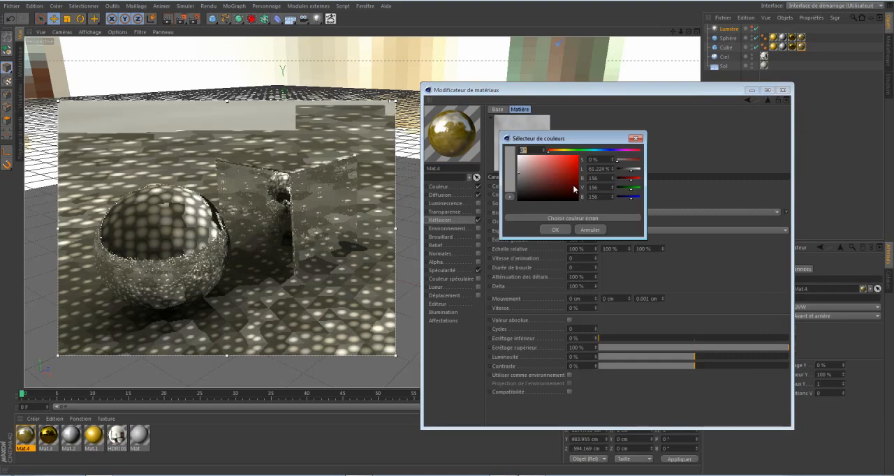
left_click_drag(553, 187, 513, 211)
left_click(550, 229)
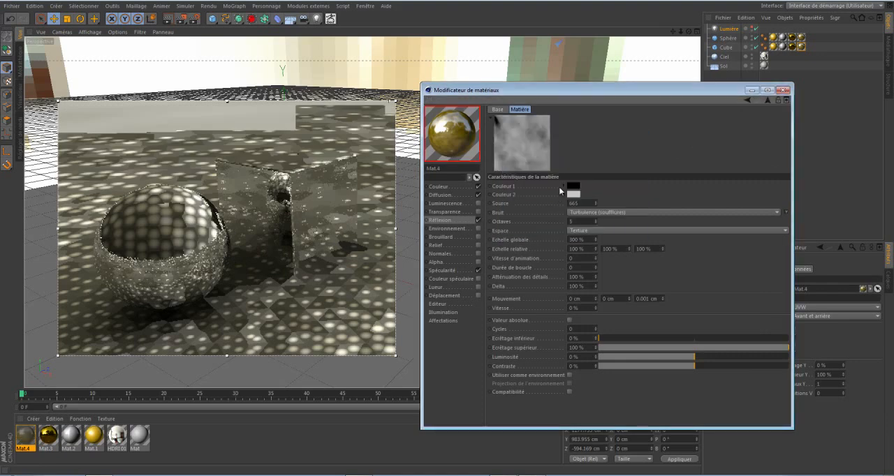
left_click(571, 197)
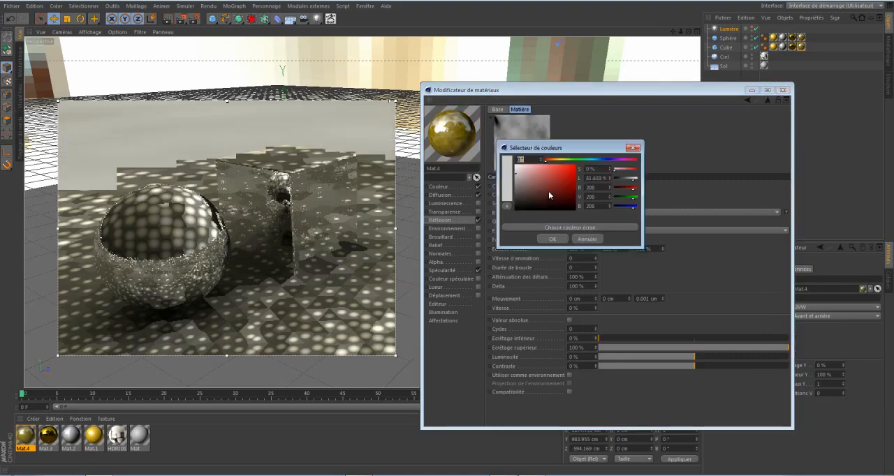
left_click(564, 239)
Blend the Bruit layer over the Fresnel layer in Produit mode at 43 % opacity.
left_click(768, 100)
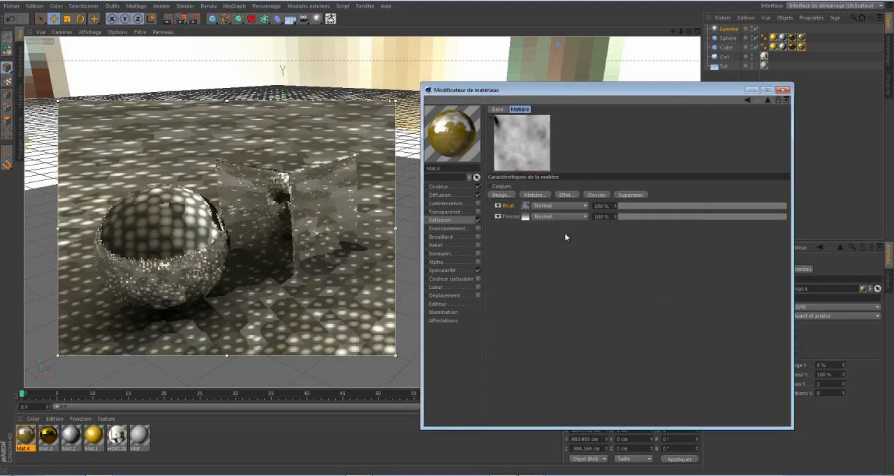
left_click(541, 206)
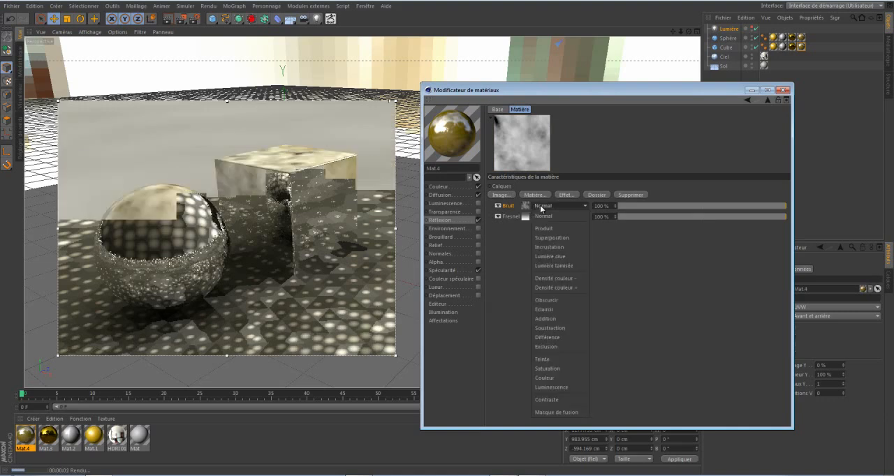
left_click(542, 230)
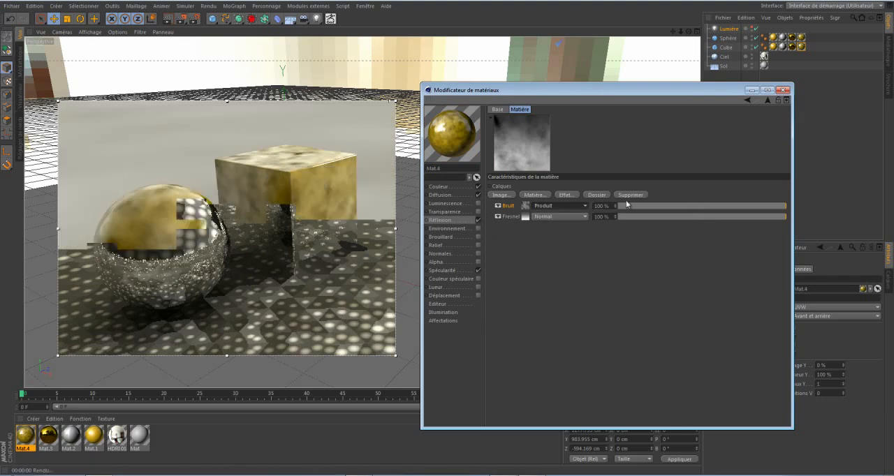
left_click_drag(772, 211, 692, 207)
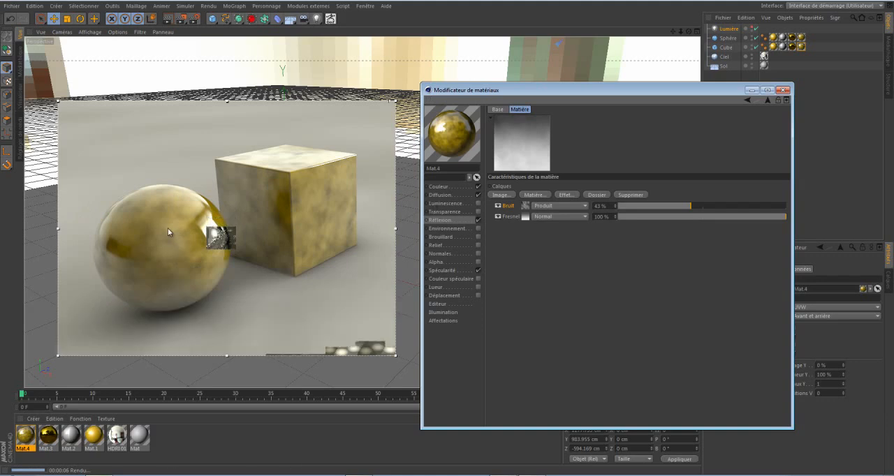
Change Couleur 1 of the Diffusion channel's noise to dark grey.
left_click(440, 195)
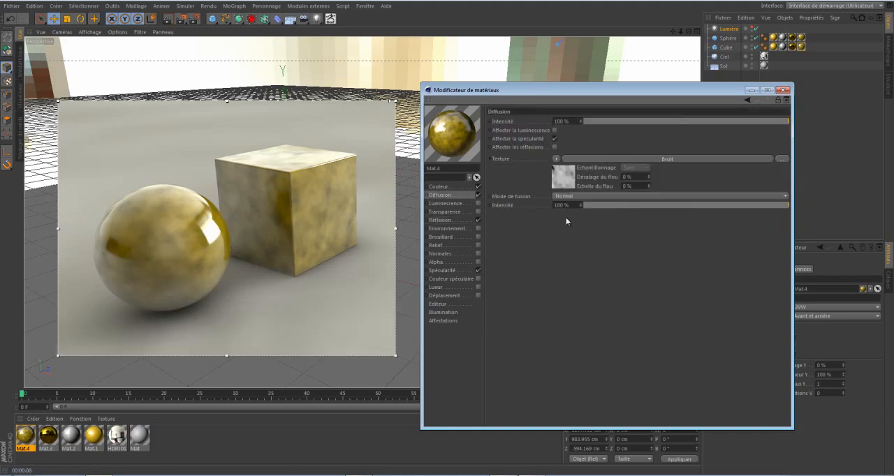
left_click(570, 178)
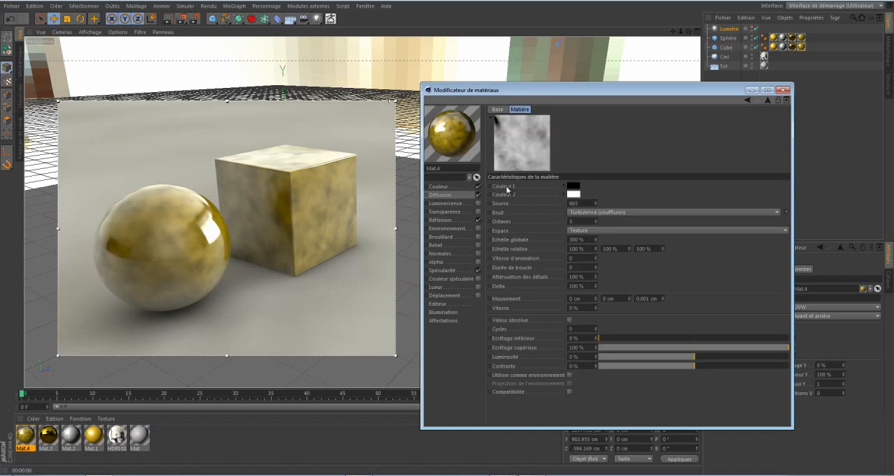
left_click(573, 186)
left_click_drag(522, 185, 519, 184)
left_click(558, 230)
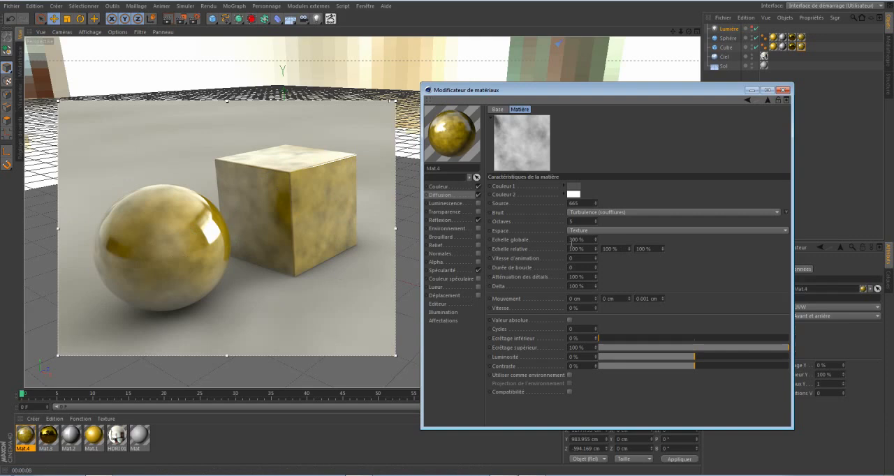
Set the Diffusion noise's Echelle globale to 500 %.
left_click(588, 239)
type("500")
key("Return")
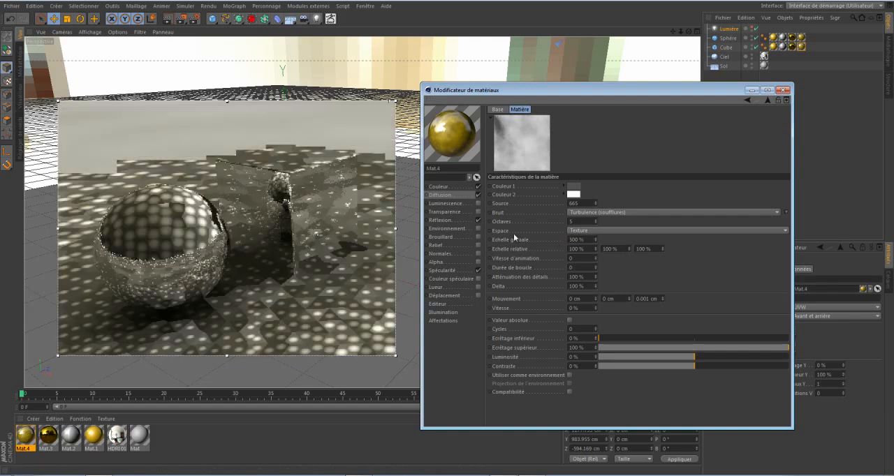
Set the Echelle globale of the Bruit layer in the Réflexion channel's Calque shader to 500 %.
left_click(437, 220)
left_click(553, 187)
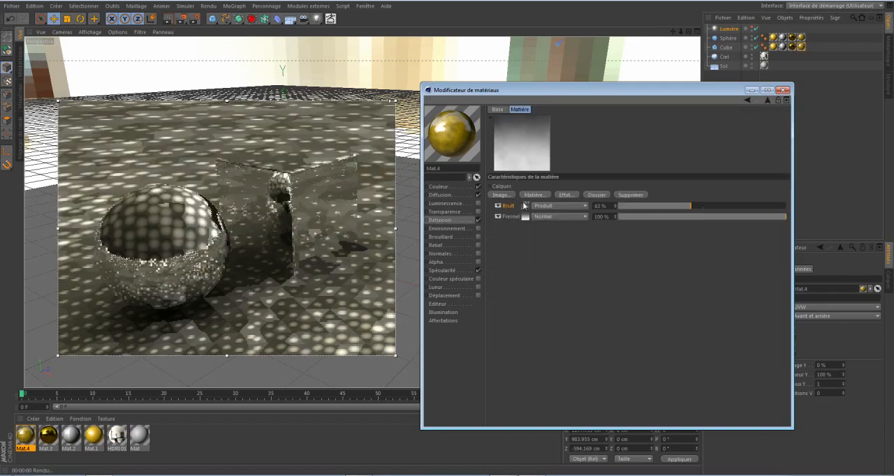
left_click(524, 205)
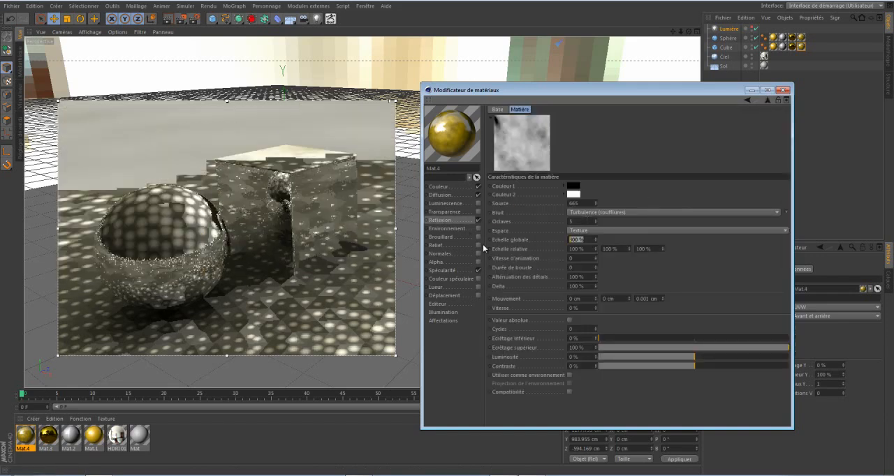
type("500")
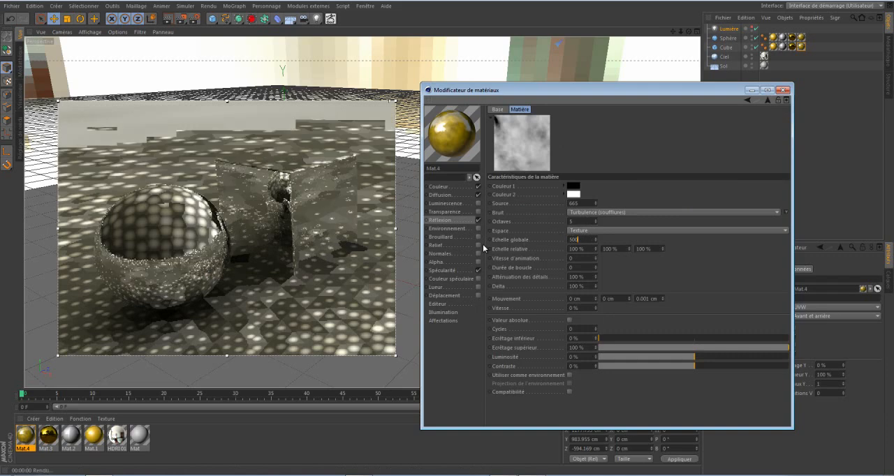
key("Return")
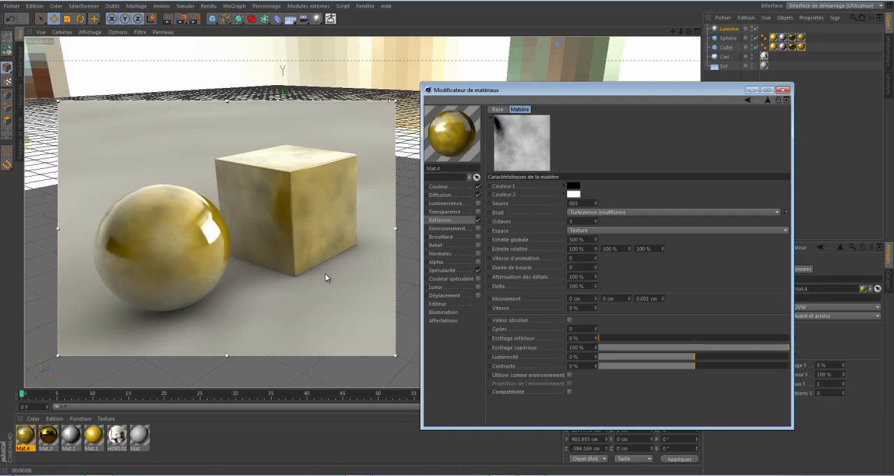
Enable the Relief channel of Mat.4 and load a Bruit texture into it.
left_click(478, 246)
left_click(464, 246)
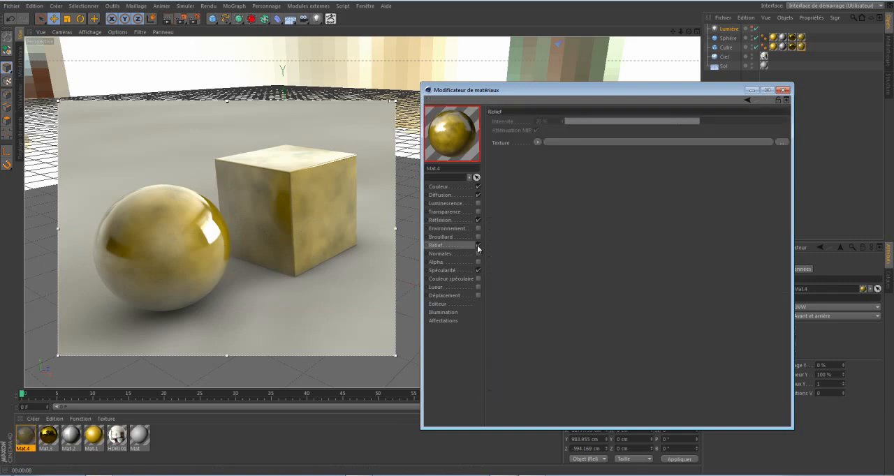
left_click(537, 143)
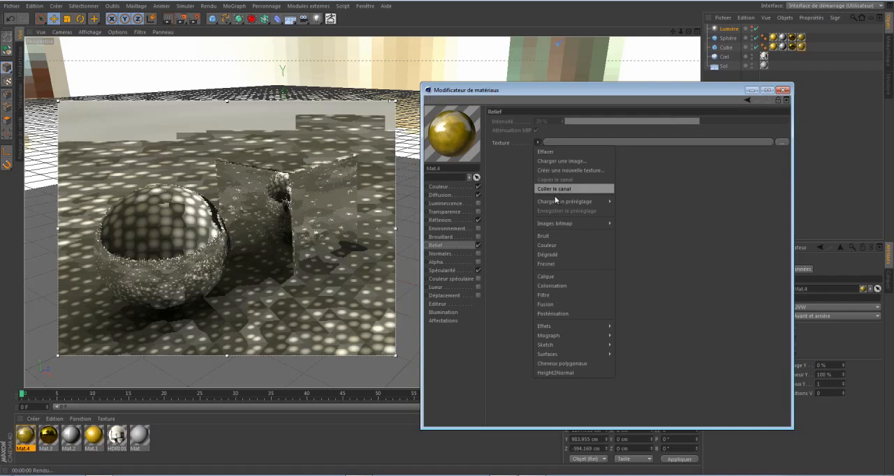
left_click(553, 236)
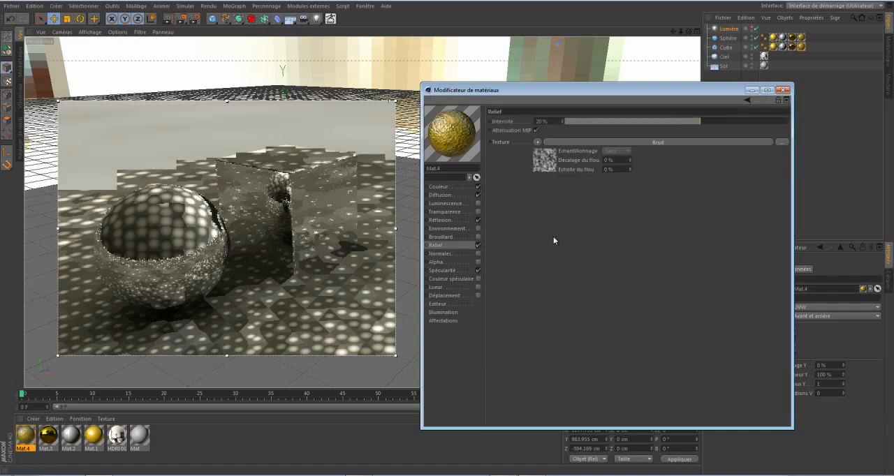
Change the Relief noise type to Buya and set its Echelle globale to 150 %.
left_click(551, 158)
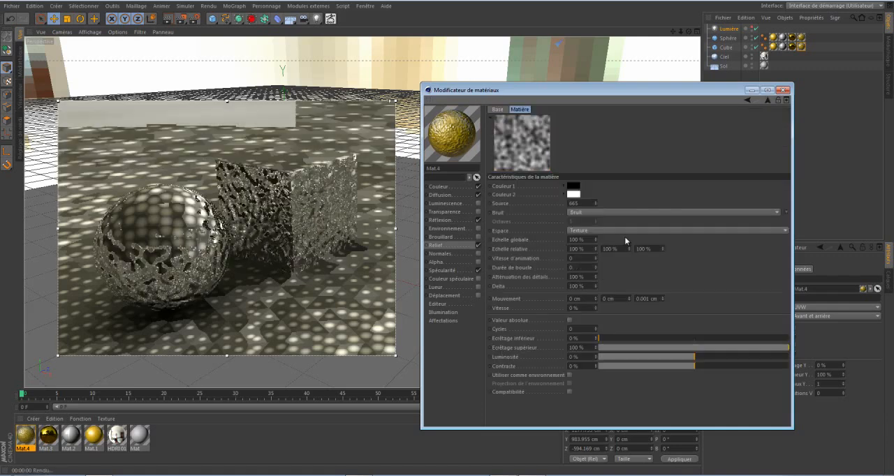
left_click(689, 211)
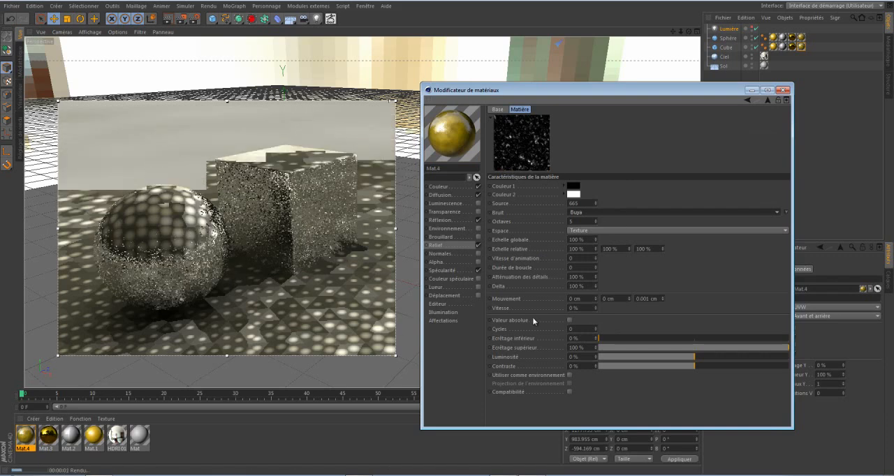
left_click(586, 239)
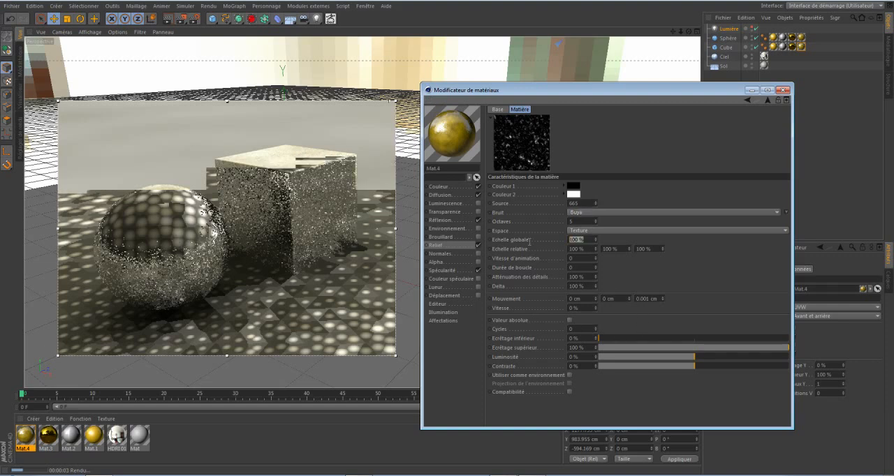
type("150")
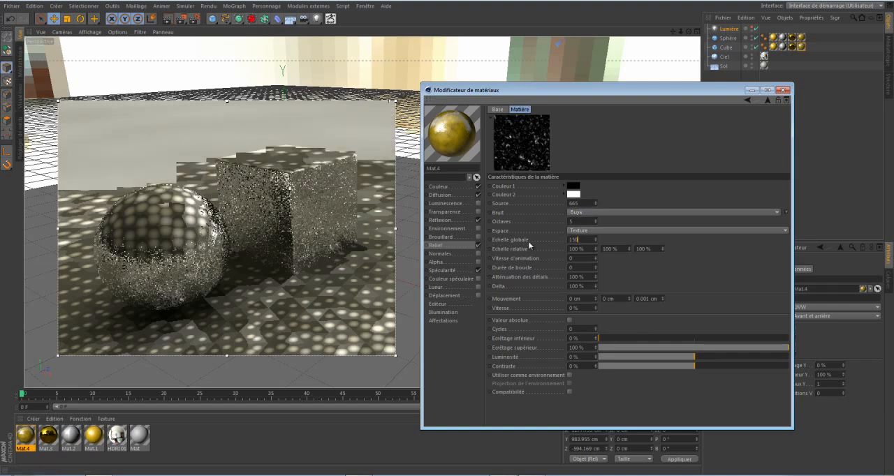
key("Return")
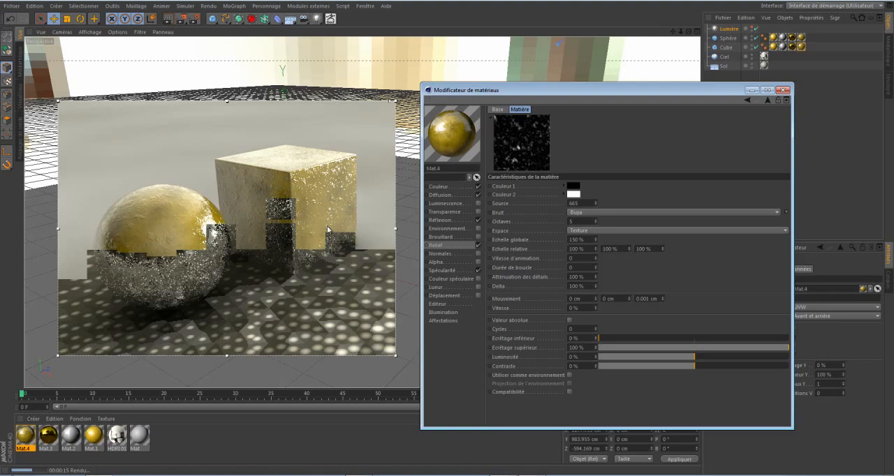
Reduce the Relief channel's Intensité to 6 %.
left_click(768, 101)
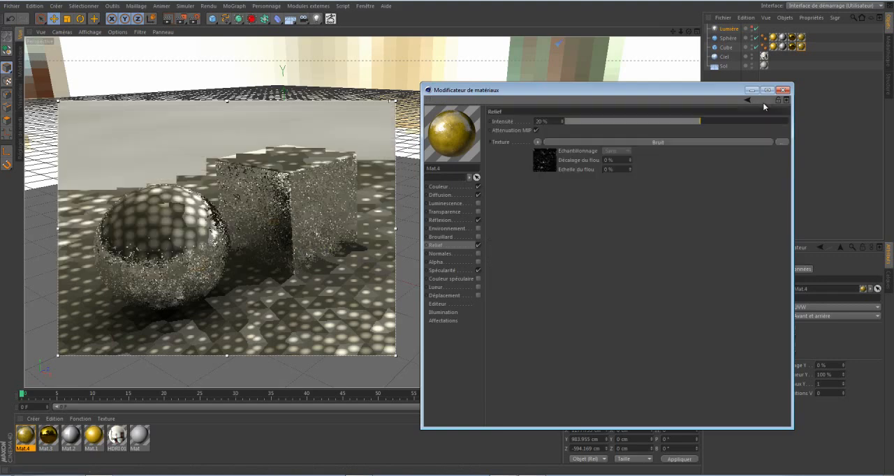
left_click(695, 122)
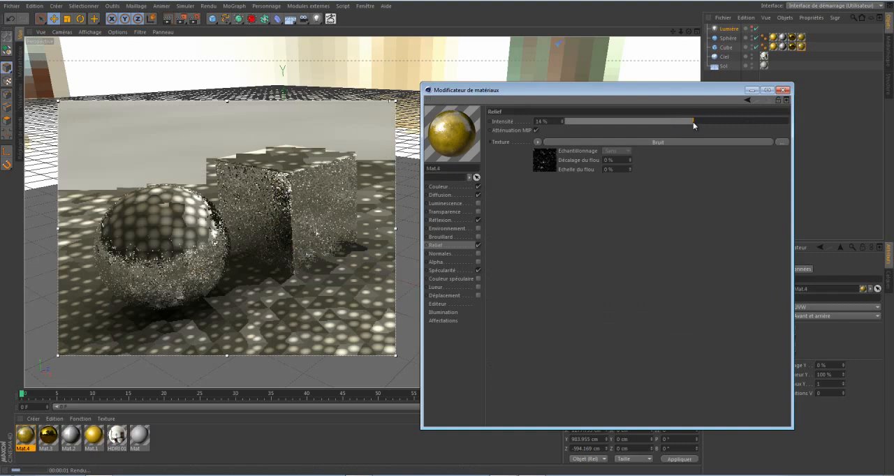
left_click_drag(690, 122, 683, 124)
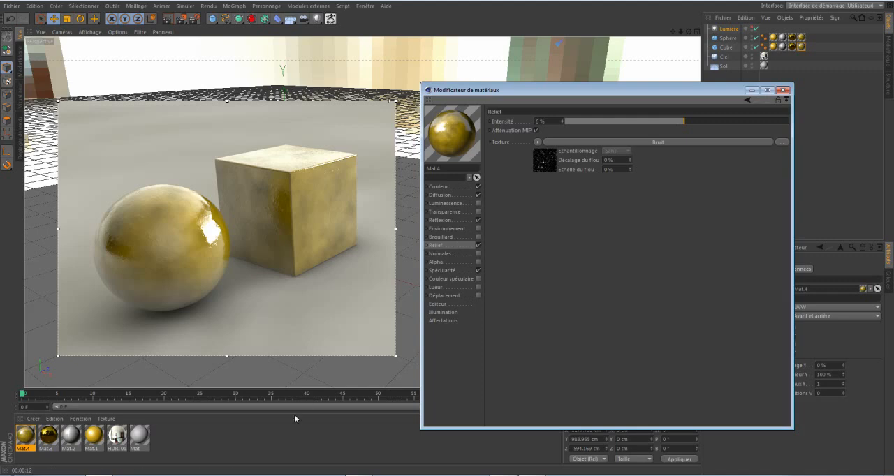
Create a new material and apply it to the sphere and the cube.
double_click(204, 440)
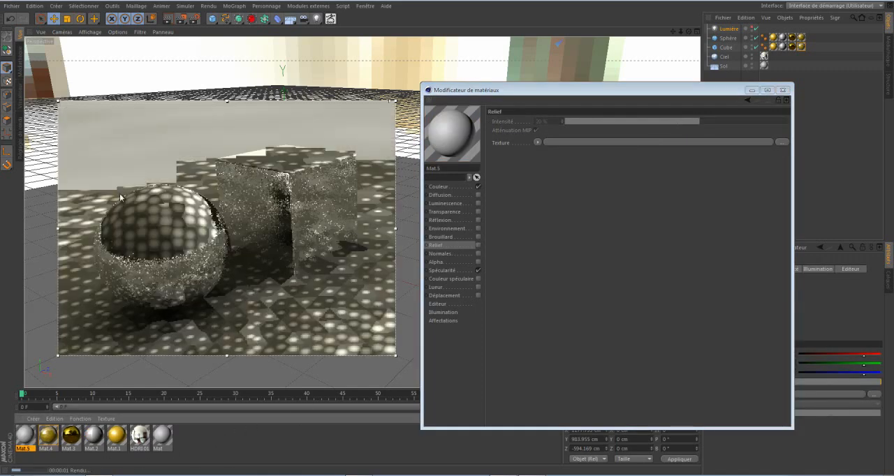
left_click_drag(28, 437, 130, 261)
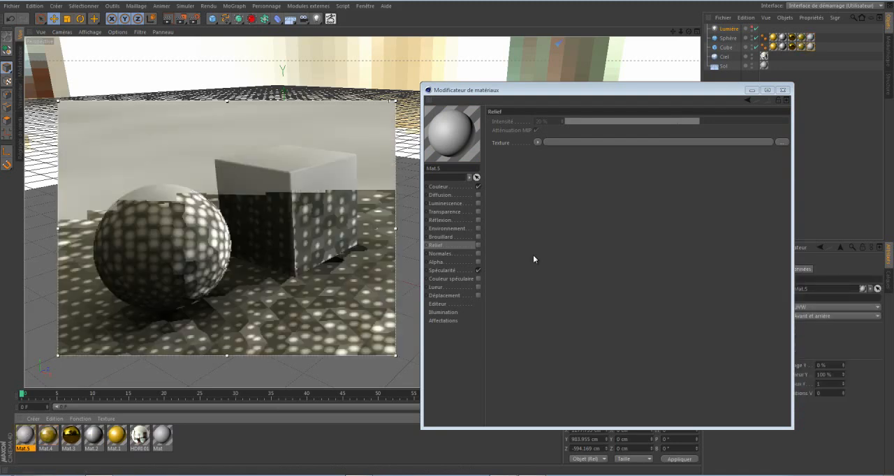
Load the Rouille surface shader as the texture of Mat.5's Couleur channel.
left_click(437, 187)
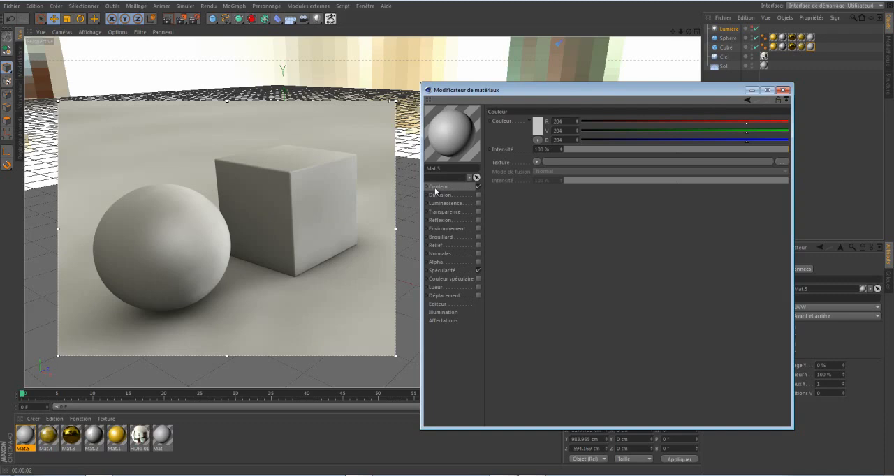
left_click(536, 162)
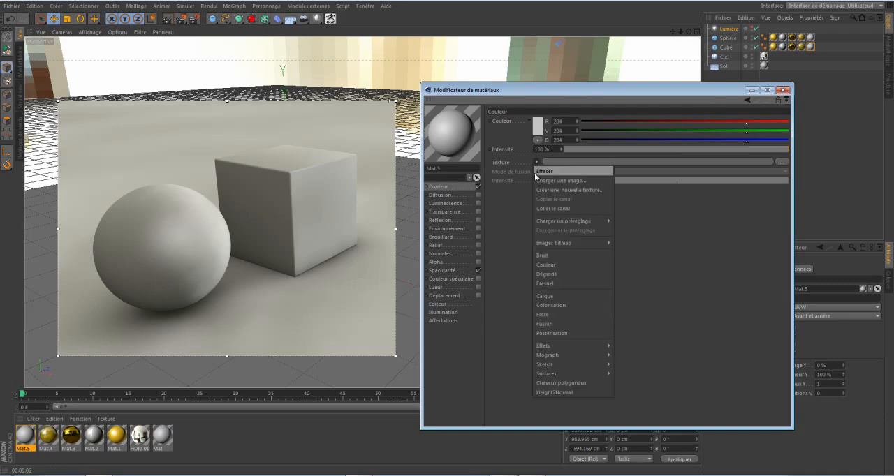
mouse_move(556, 347)
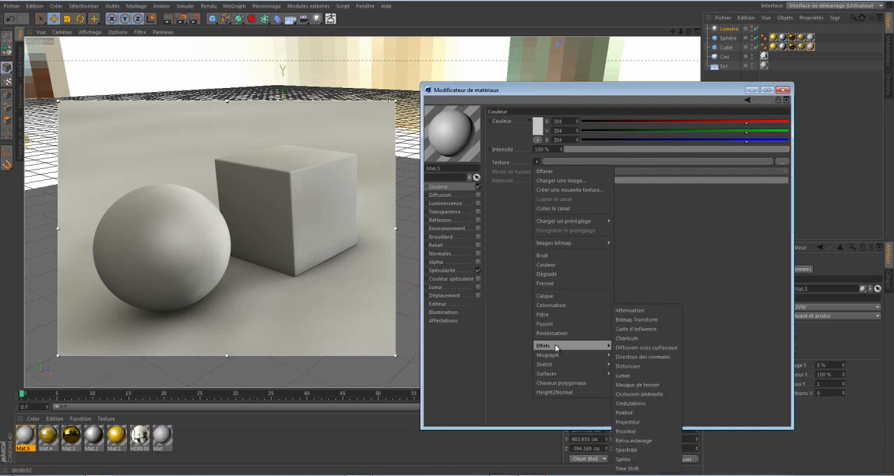
mouse_move(558, 373)
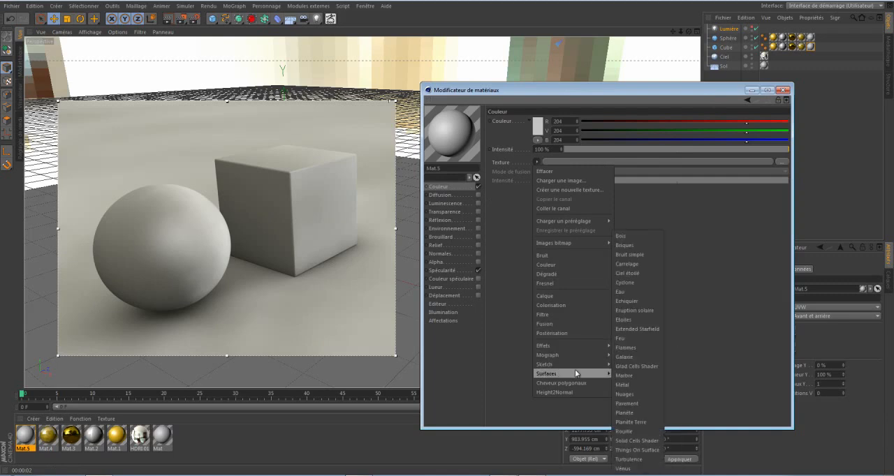
left_click(624, 431)
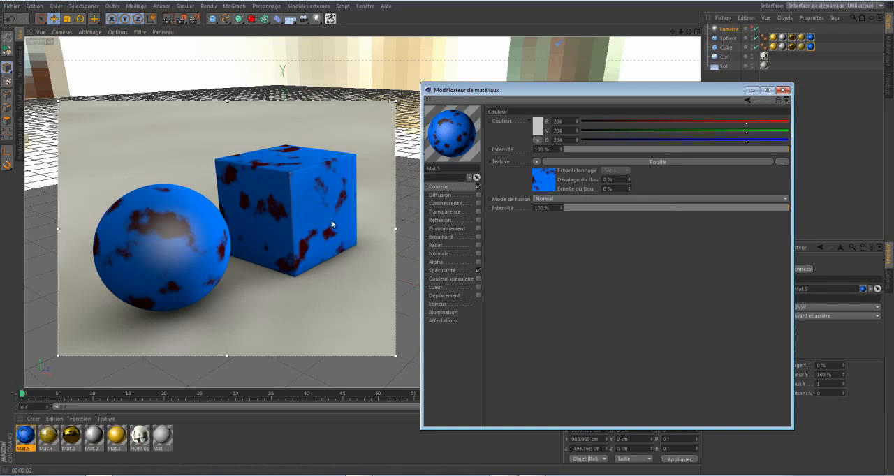
Change the first colour knot of the Rouille gradient from blue to an orange-brown.
left_click(545, 175)
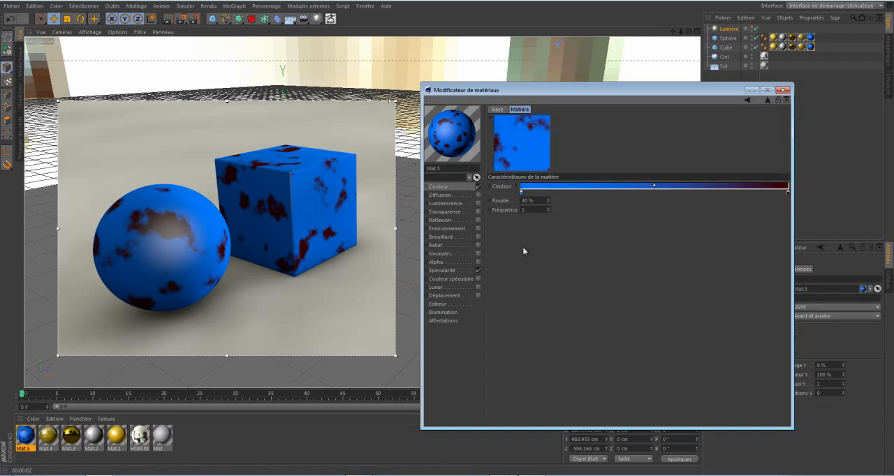
double_click(521, 194)
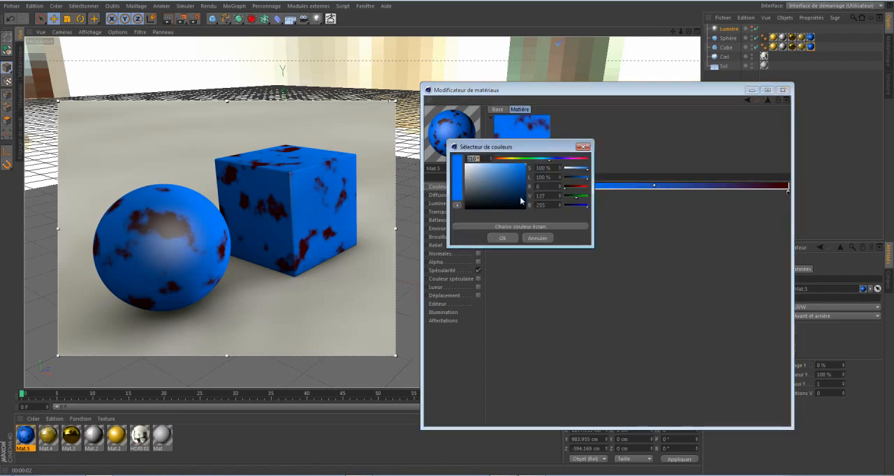
left_click(503, 160)
left_click_drag(502, 160, 519, 186)
left_click(503, 239)
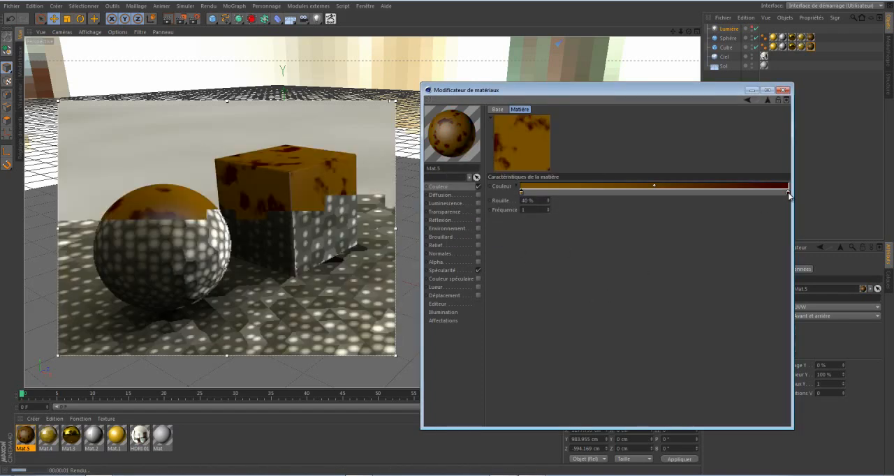
Shift the last colour knot of the Rouille gradient to a dark brown with a hue of 36°.
double_click(787, 191)
left_click_drag(776, 194, 781, 194)
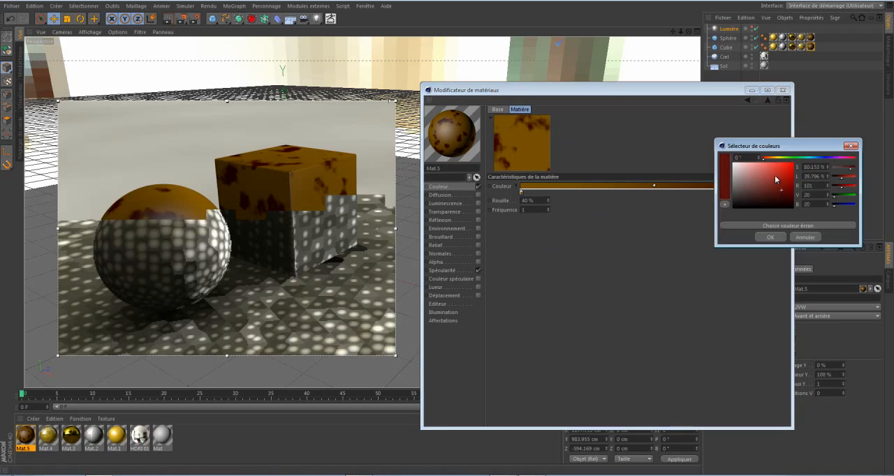
left_click_drag(766, 160, 773, 161)
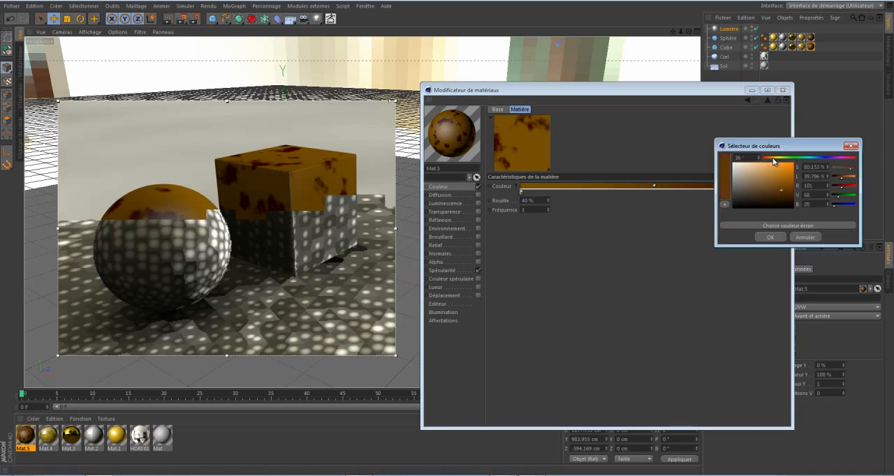
left_click(769, 237)
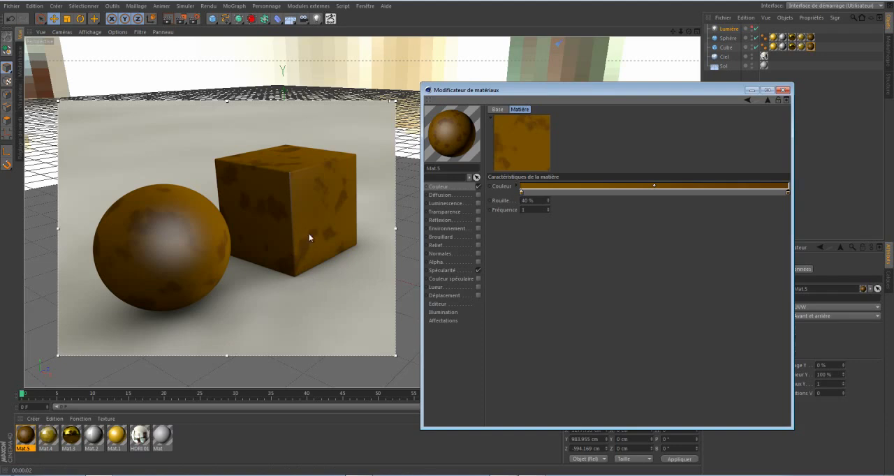
Set the Rouille amount of the colour shader to 50 %.
double_click(532, 200)
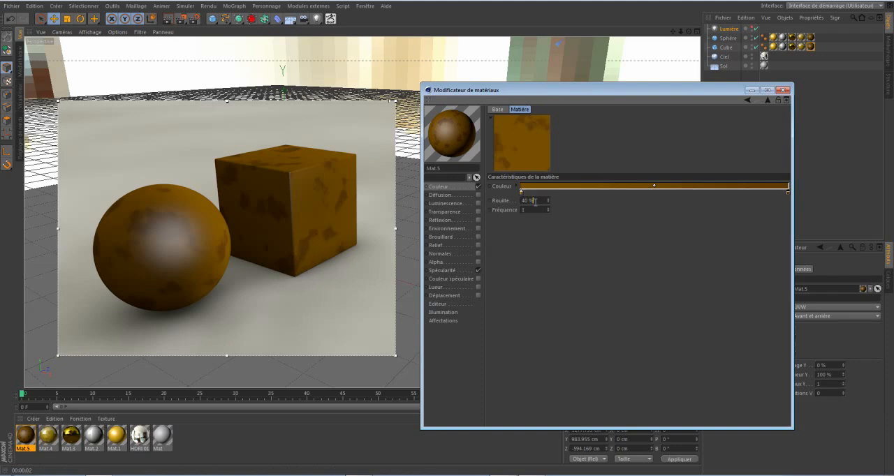
type("50")
key("Return")
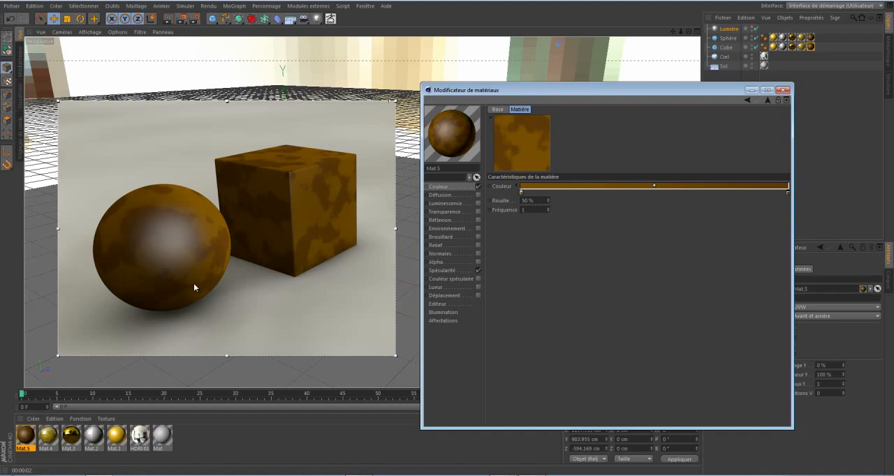
Copy the Rouille shader from the Couleur channel and paste it into Mat.5's enabled Alpha channel.
left_click(438, 187)
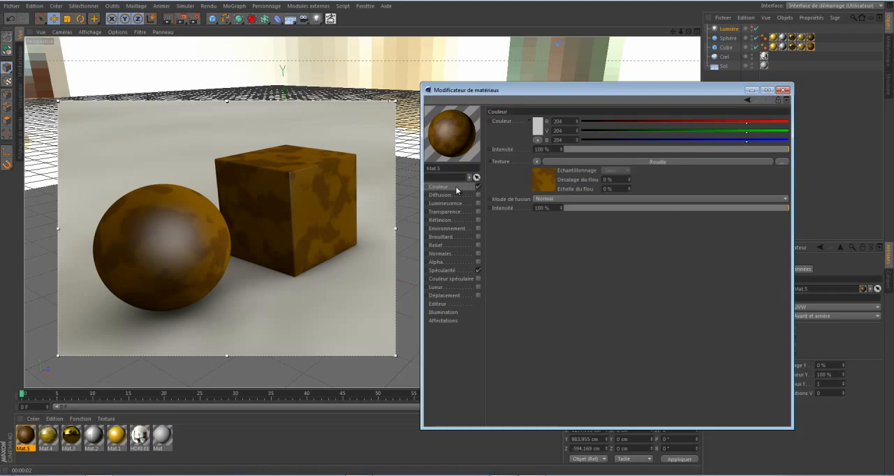
left_click(537, 162)
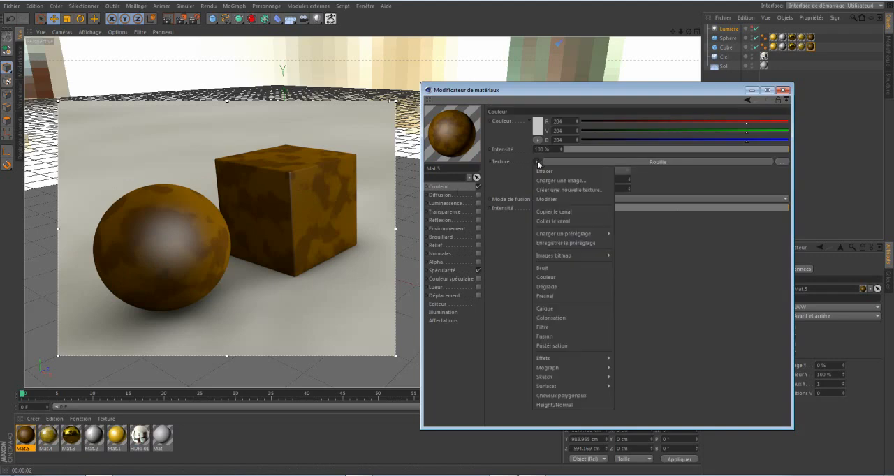
left_click(543, 211)
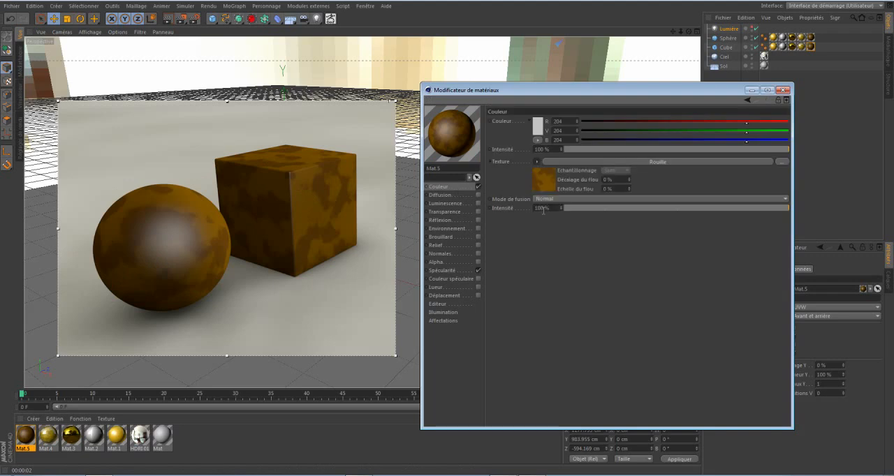
left_click(478, 261)
left_click(538, 175)
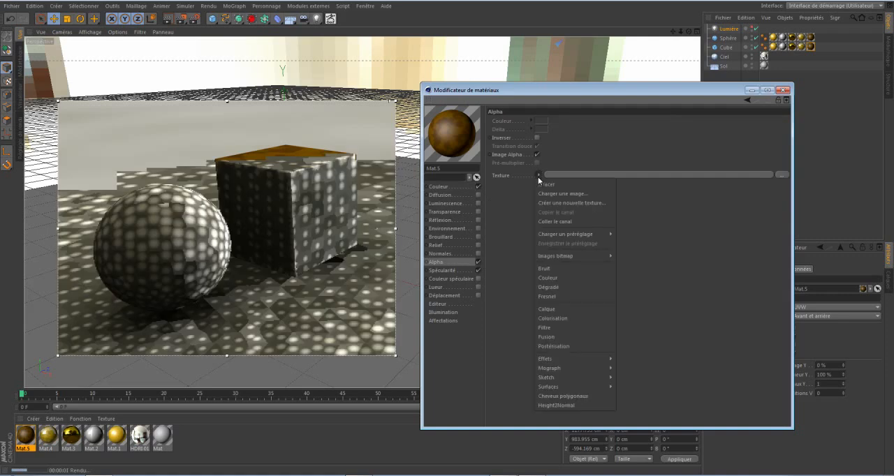
left_click(550, 222)
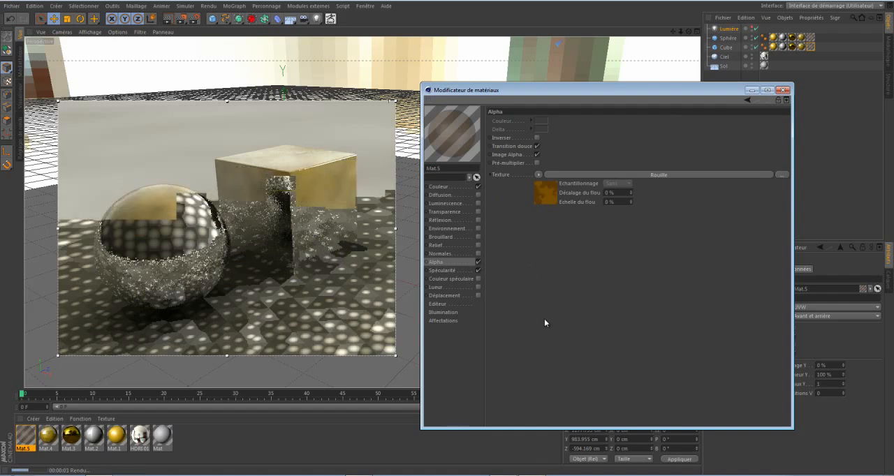
Recolour the Alpha channel's Rouille gradient so it runs from white at the first knot to black at the last.
left_click(545, 192)
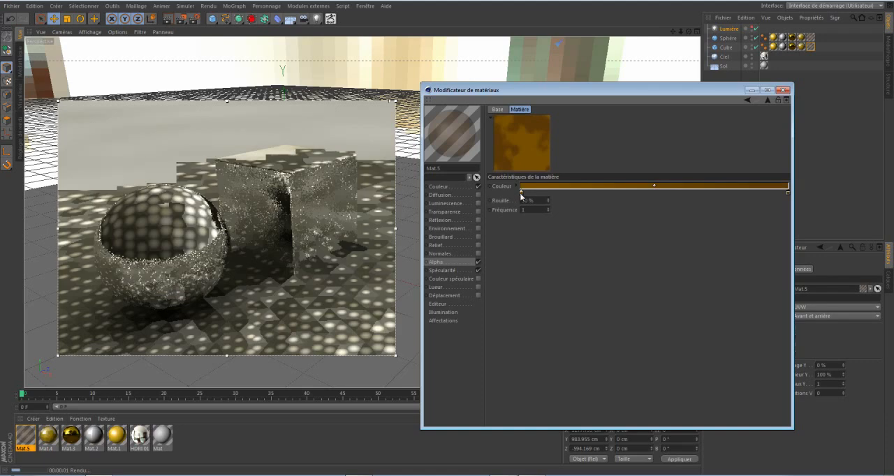
double_click(521, 194)
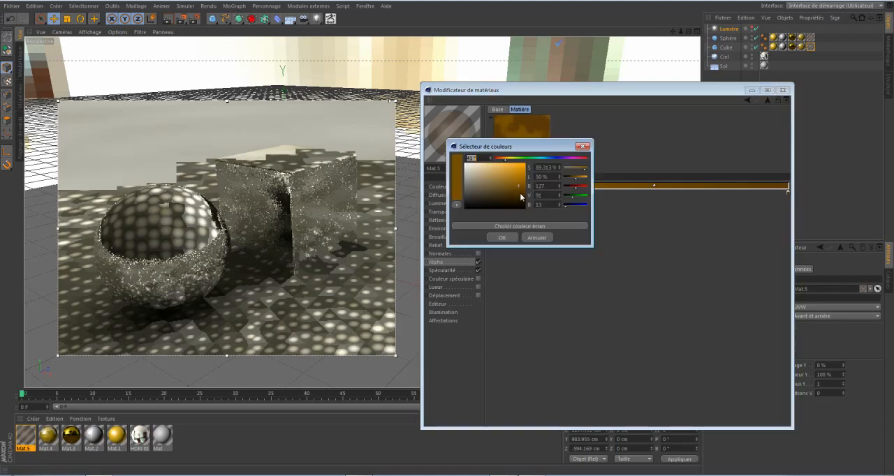
left_click(501, 238)
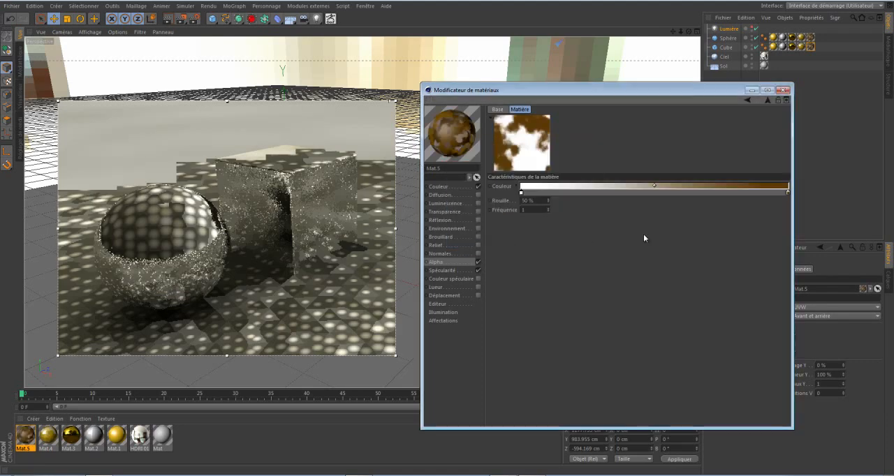
double_click(787, 191)
left_click(768, 238)
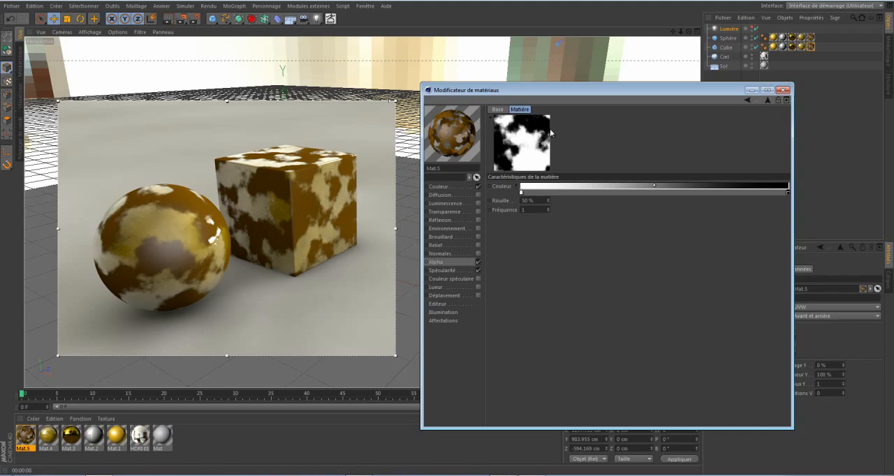
Copy the Alpha channel's Rouille shader and paste it into Mat.5's enabled Couleur spéculaire channel.
left_click(766, 100)
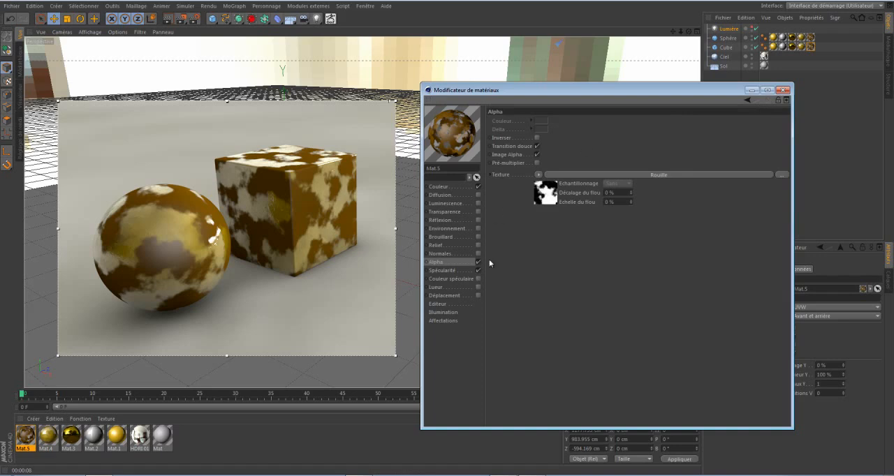
left_click(538, 177)
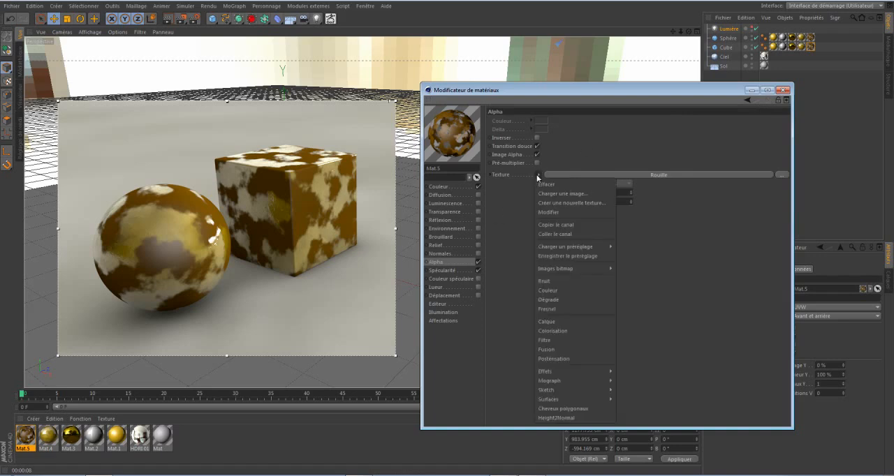
left_click(546, 224)
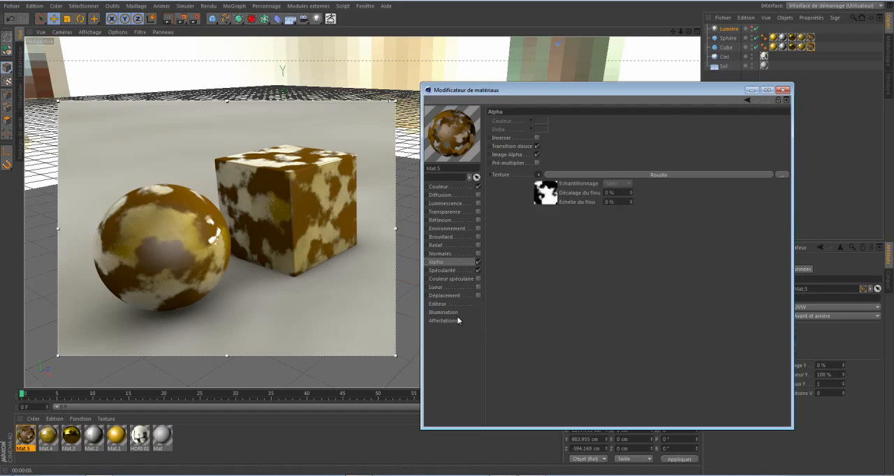
left_click(478, 278)
left_click(537, 162)
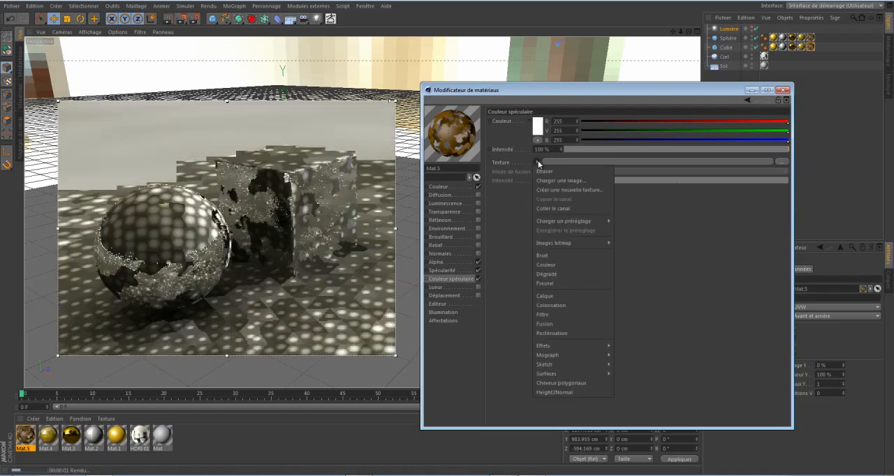
left_click(552, 209)
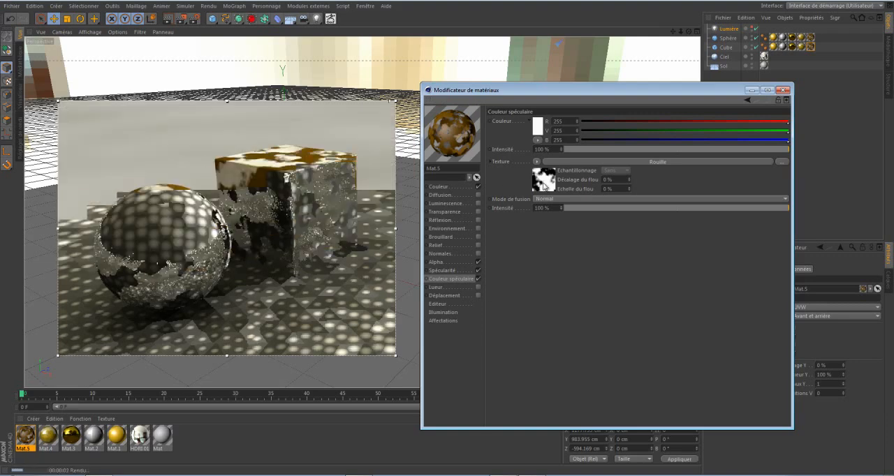
Invert the knots of the Couleur spéculaire Rouille gradient and lighten its black knot to dark grey.
left_click(544, 186)
right_click(539, 193)
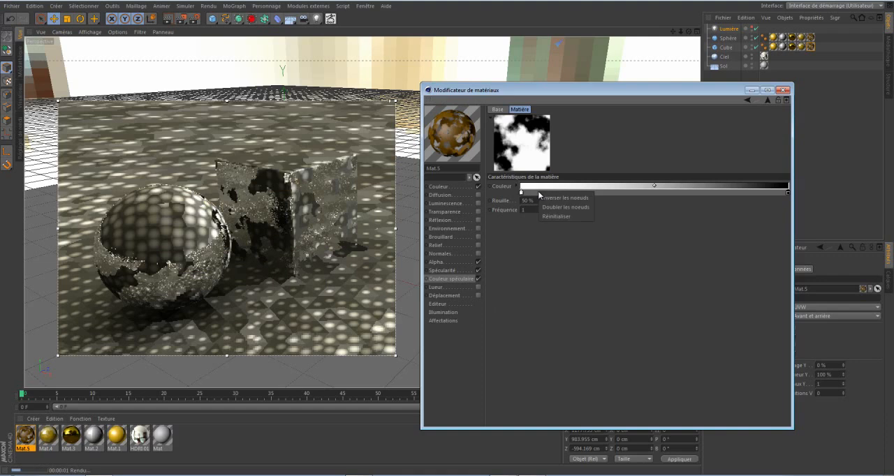
left_click(551, 198)
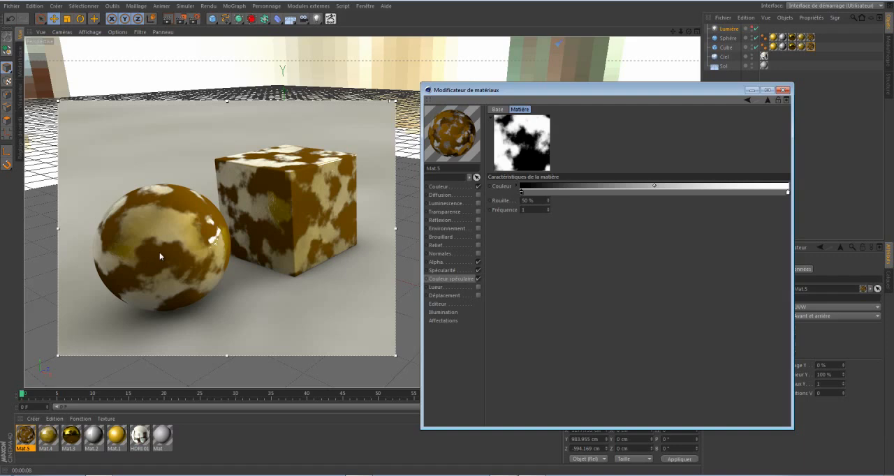
double_click(521, 192)
left_click_drag(476, 189, 461, 192)
left_click(503, 236)
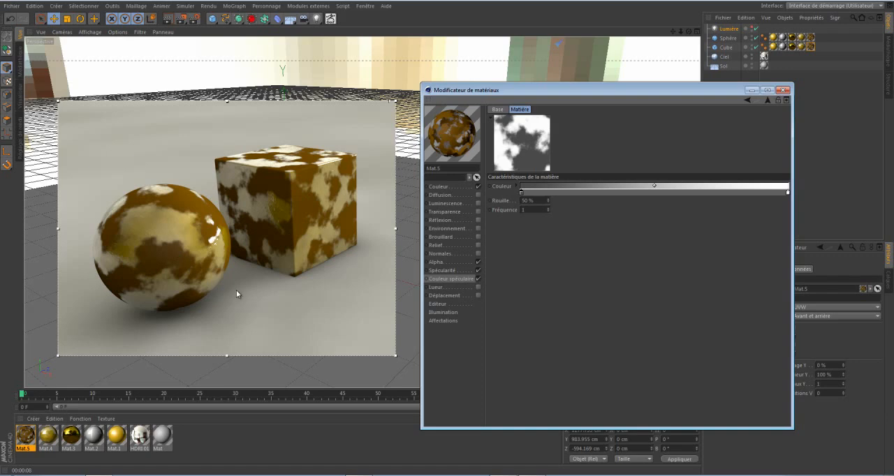
Enable Mat.5's Relief channel and load a Bruit texture into it.
left_click(479, 245)
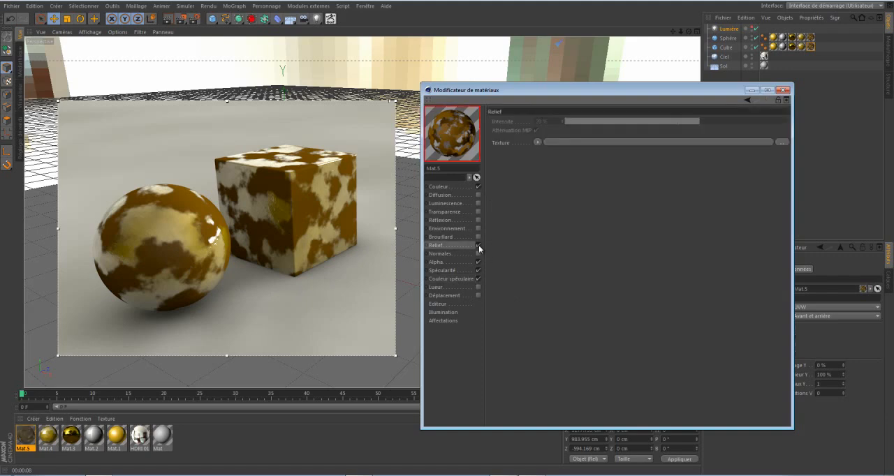
left_click(536, 142)
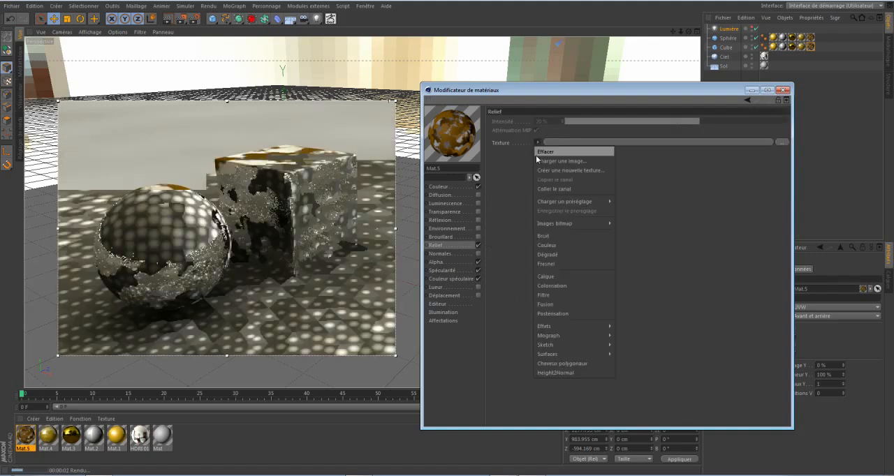
left_click(540, 236)
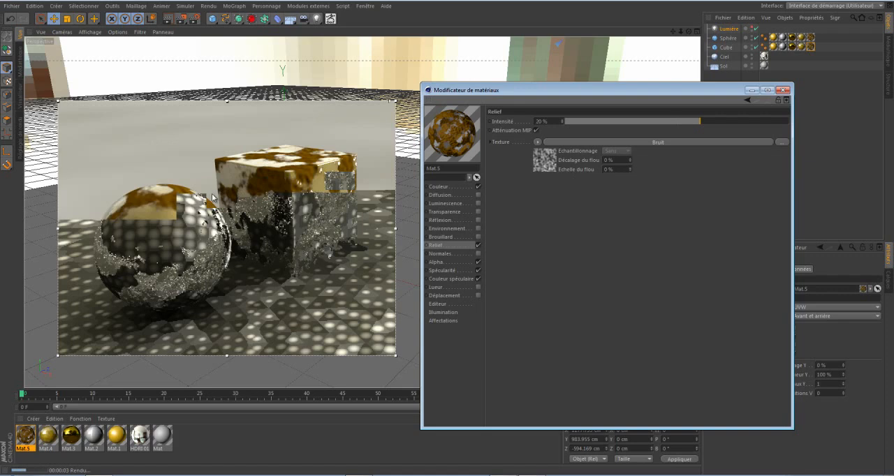
Set the global scale of the Relief channel's Bruit texture to 5 % and the Relief intensity to 70 %.
left_click(547, 151)
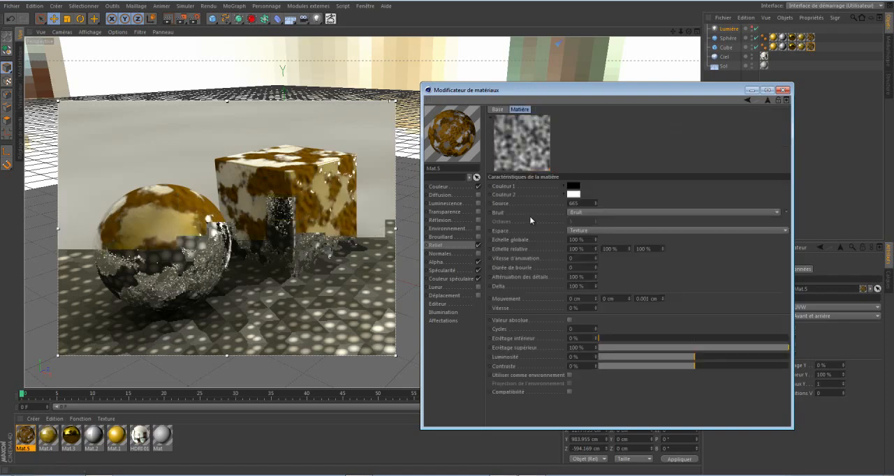
double_click(578, 240)
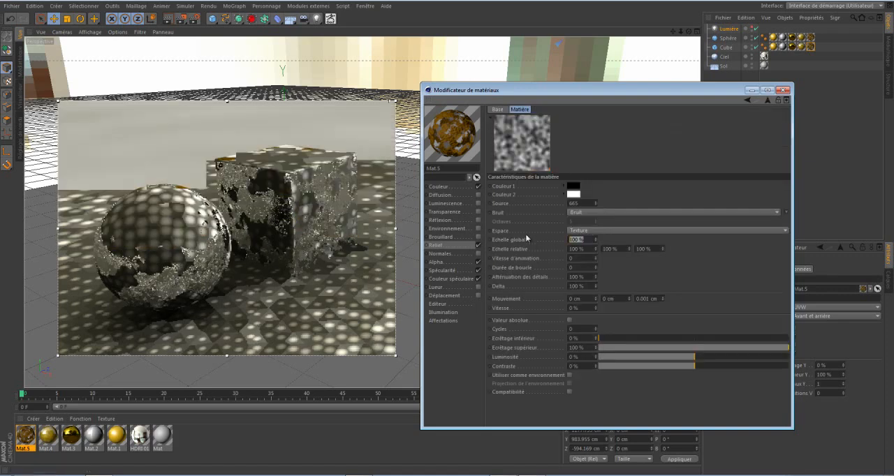
type("5")
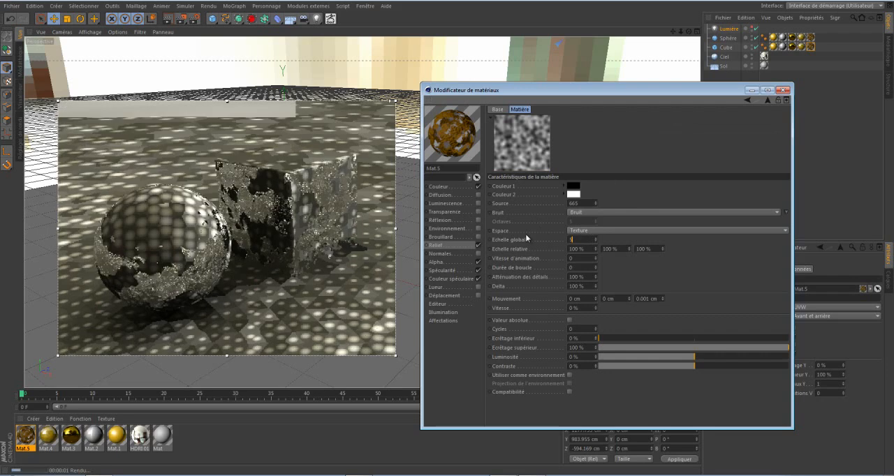
key("Return")
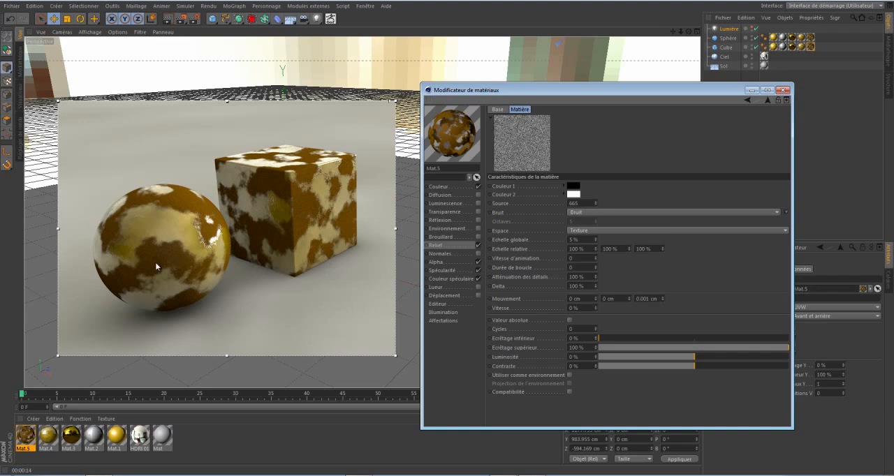
left_click(768, 101)
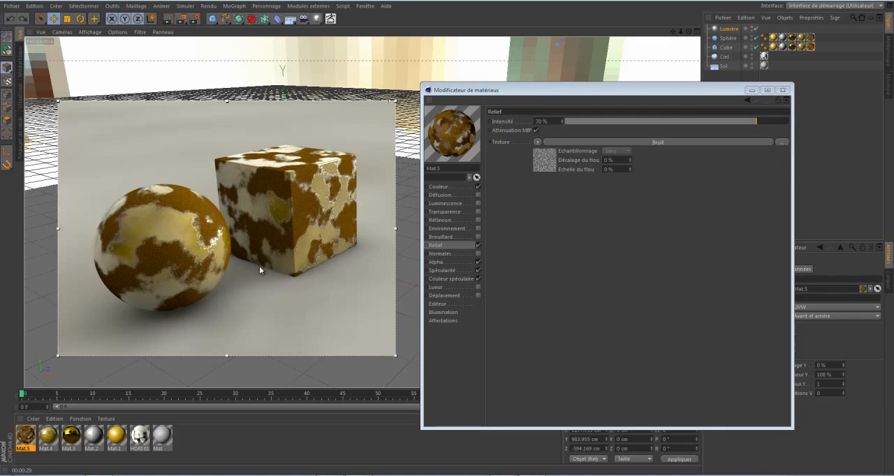
Enable Mat.5's Diffusion channel and load a Bruit texture into it.
left_click(478, 195)
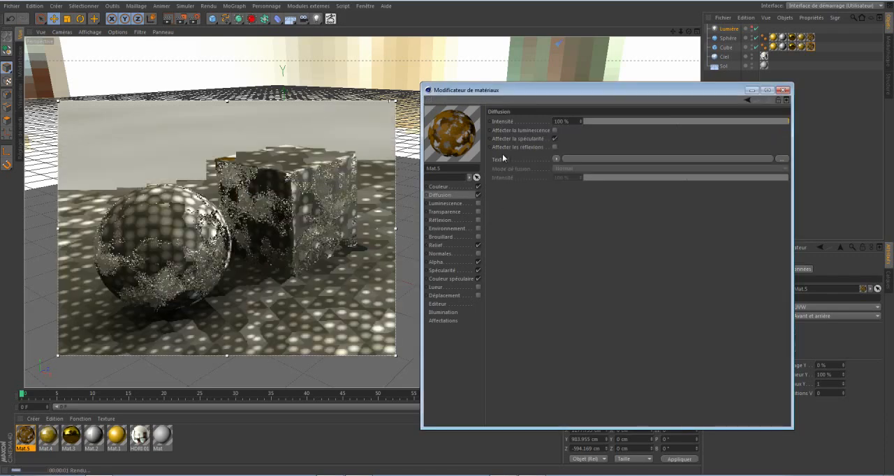
left_click(555, 159)
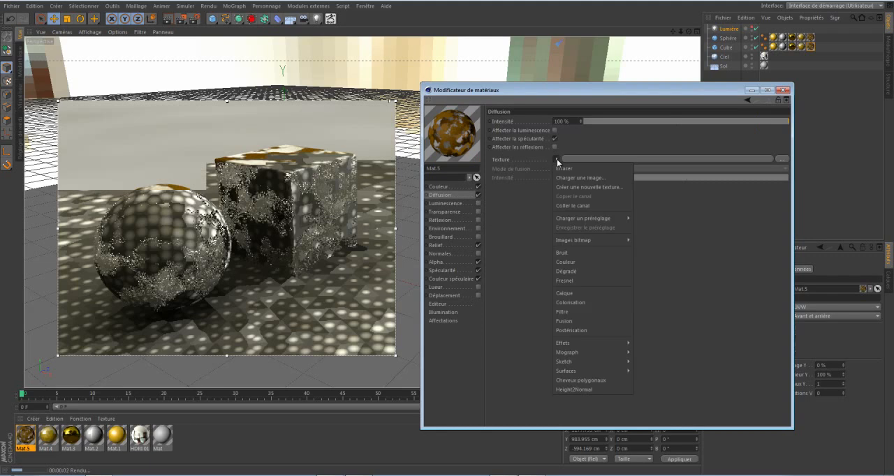
left_click(574, 252)
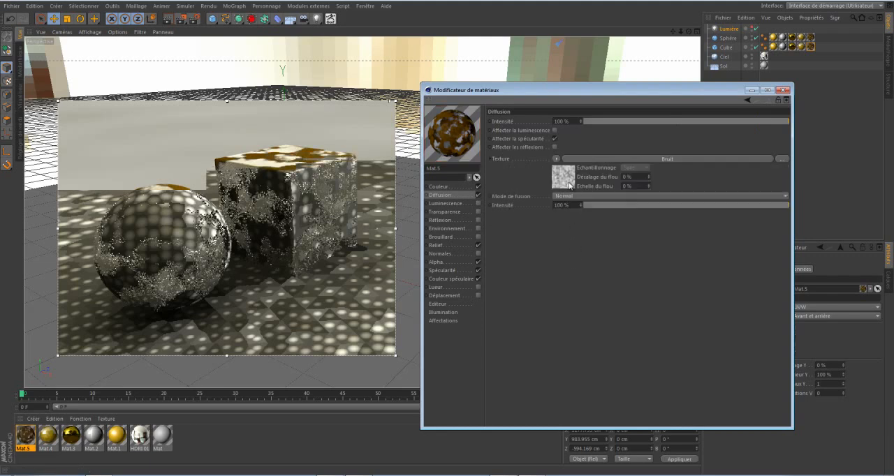
Change the Diffusion texture's noise type to Turbulence (soufflures) and set its global scale to 300 %.
left_click(667, 159)
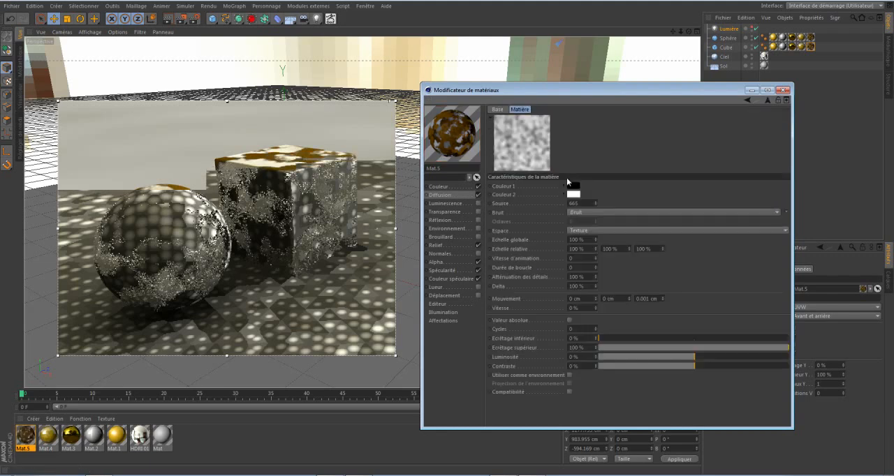
left_click(787, 212)
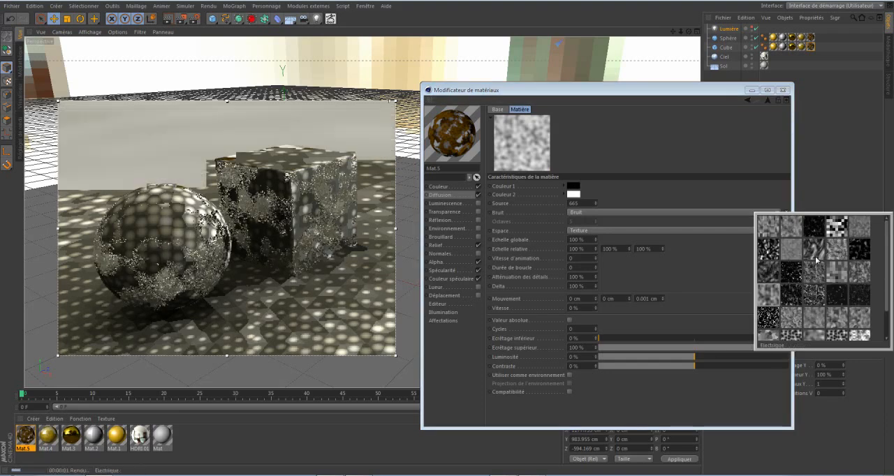
mouse_move(889, 282)
left_mouse_down()
mouse_move(889, 303)
mouse_move(888, 278)
left_mouse_up()
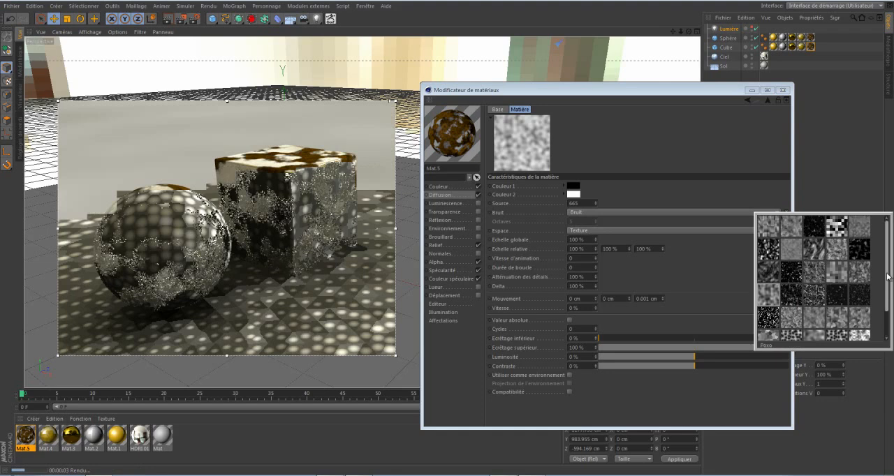
left_click(792, 226)
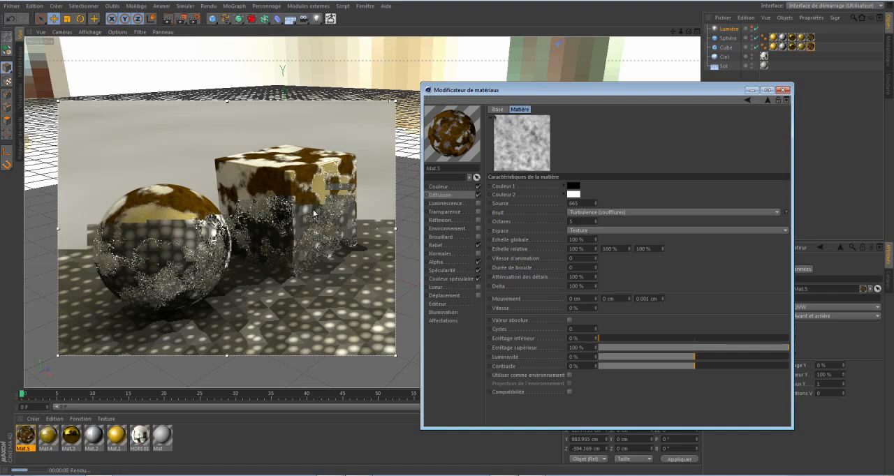
left_click_drag(584, 239, 555, 240)
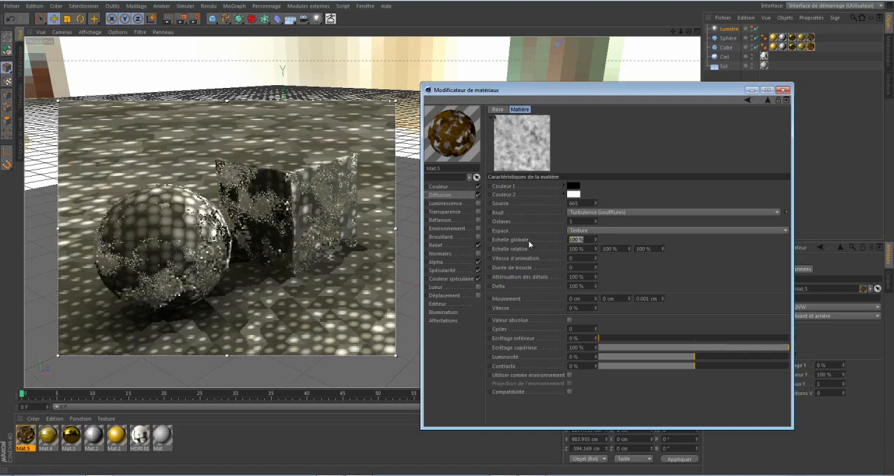
type("500")
key("Return")
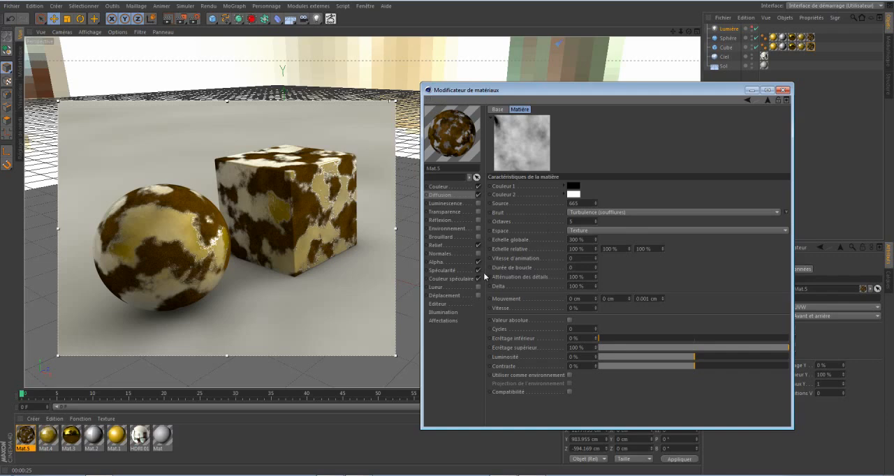
Lower the height of Mat.5's specular highlight in the Spécularité channel to about 9 %.
left_click(441, 271)
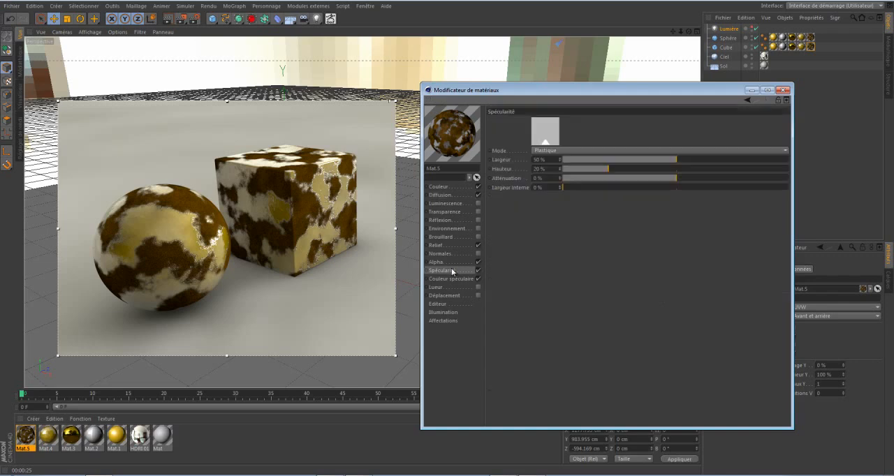
left_click_drag(596, 168, 583, 172)
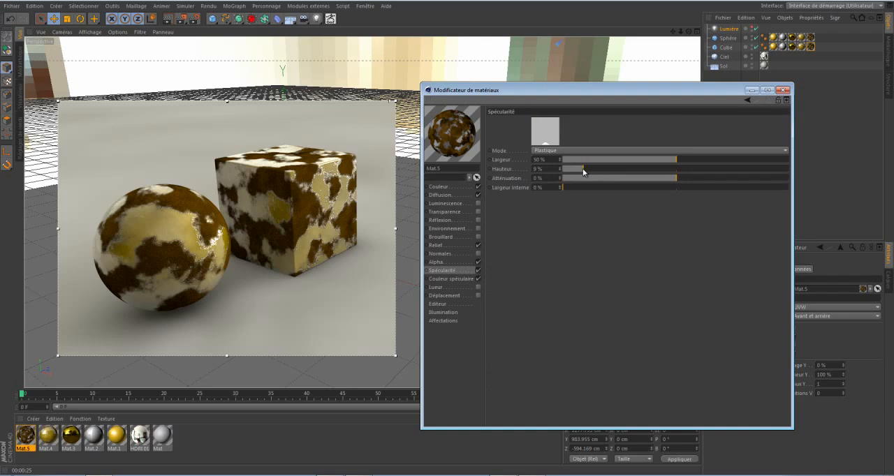